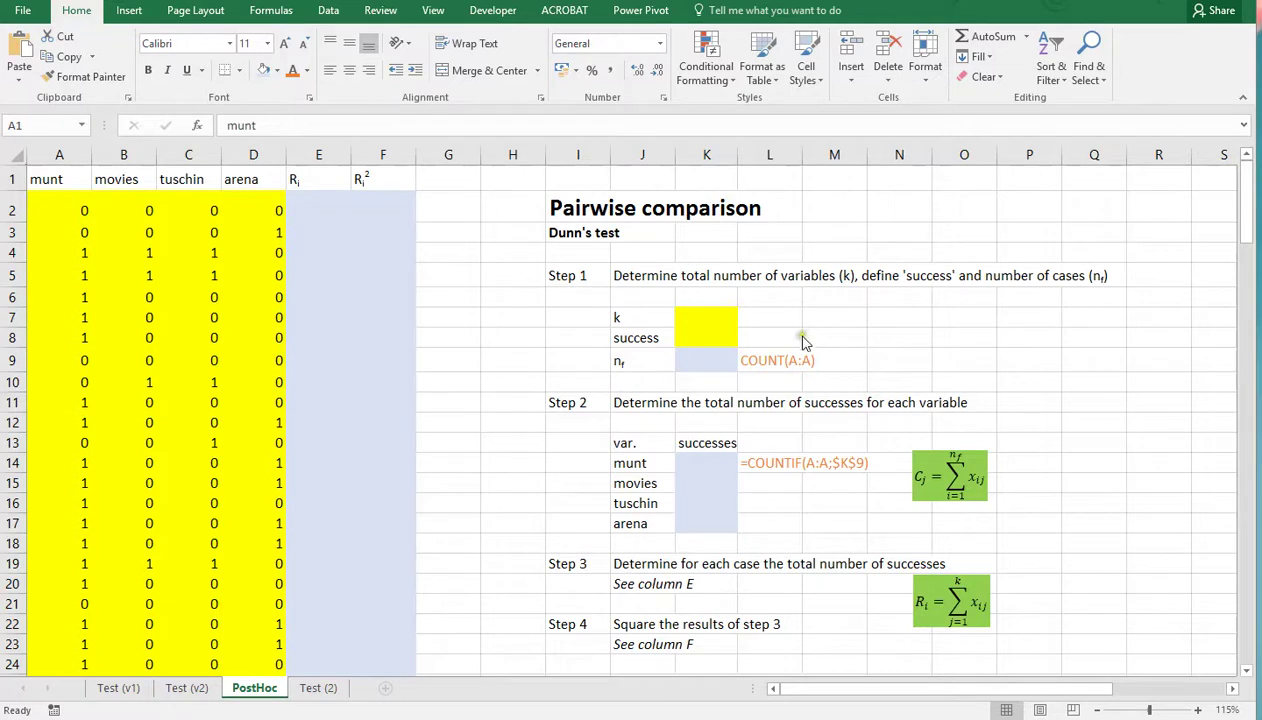
Step: Review the completed Cochran's Q test on the Test (v1) sheet: k = 4, n = 150, N = 356
left_click(510, 302)
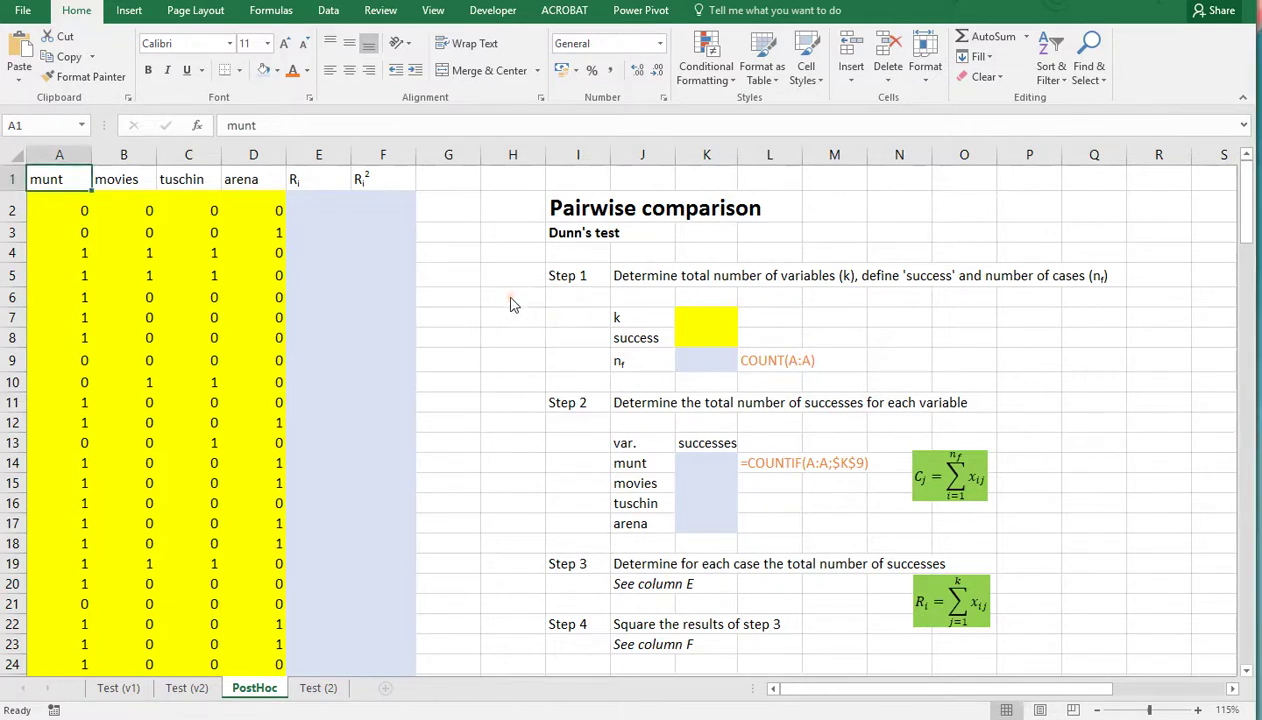
left_click(510, 302)
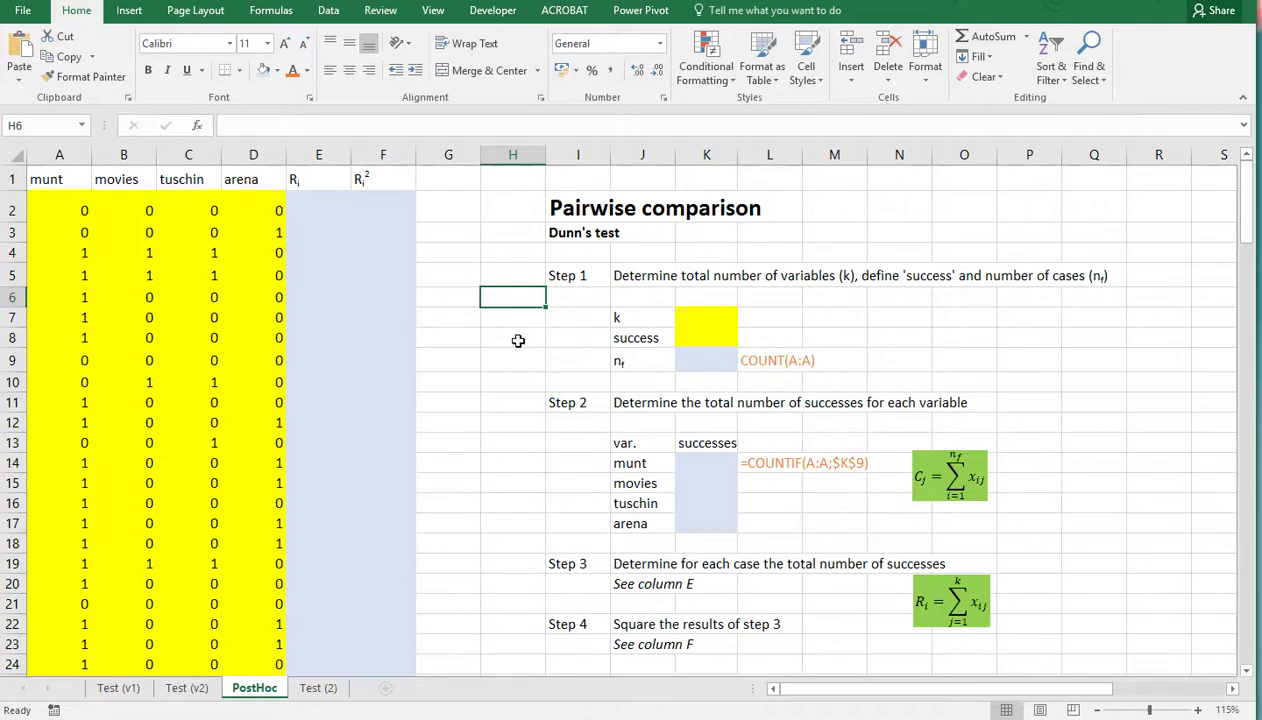
left_click(512, 342)
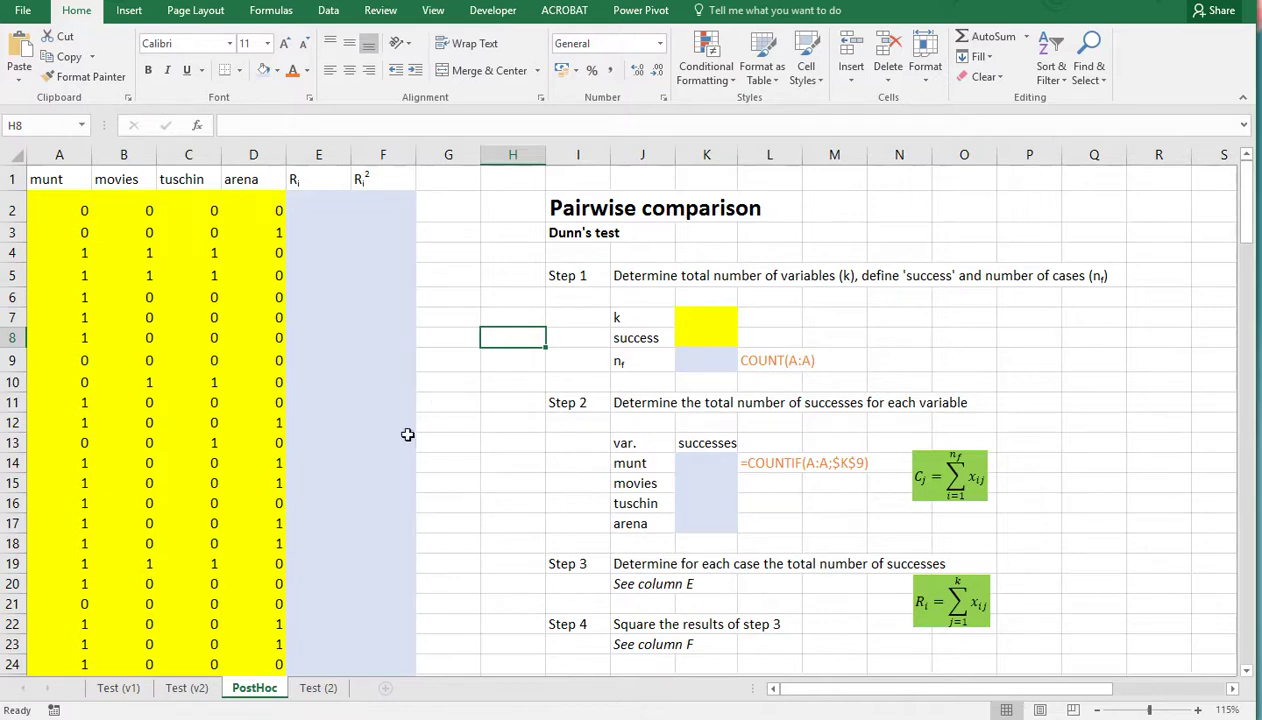
left_click(124, 692)
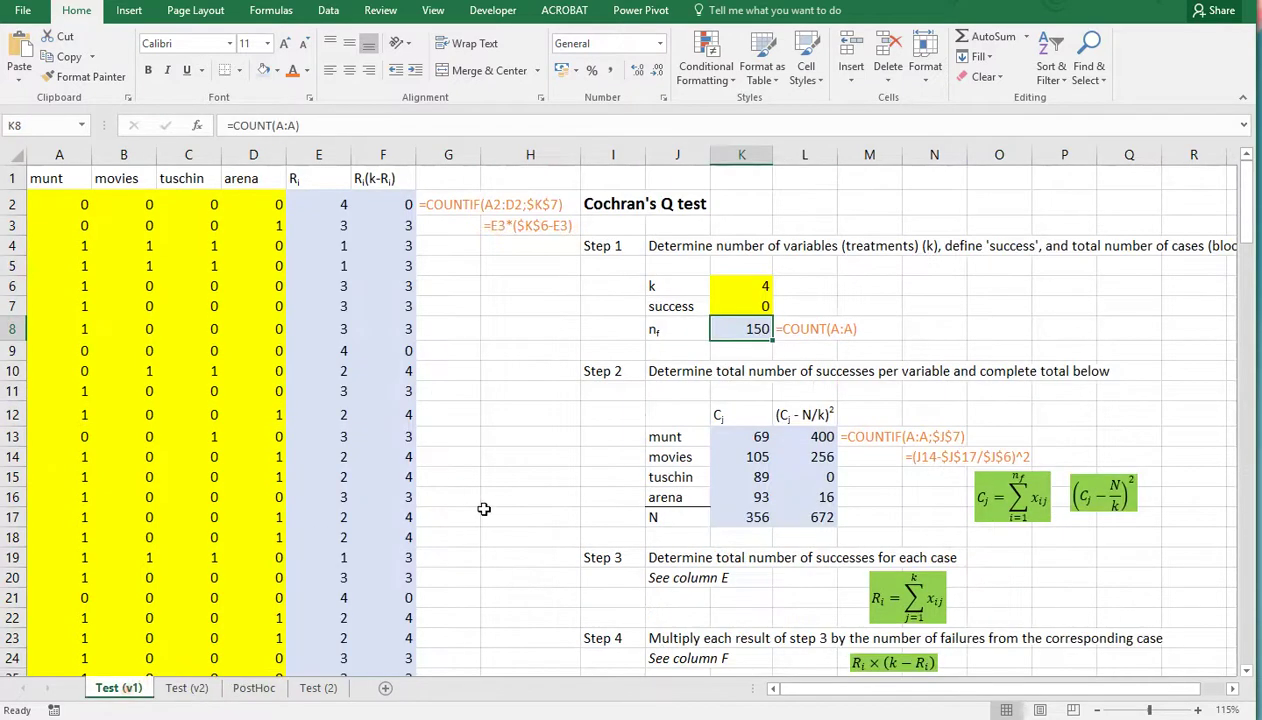
scroll(555, 358, "down", 1)
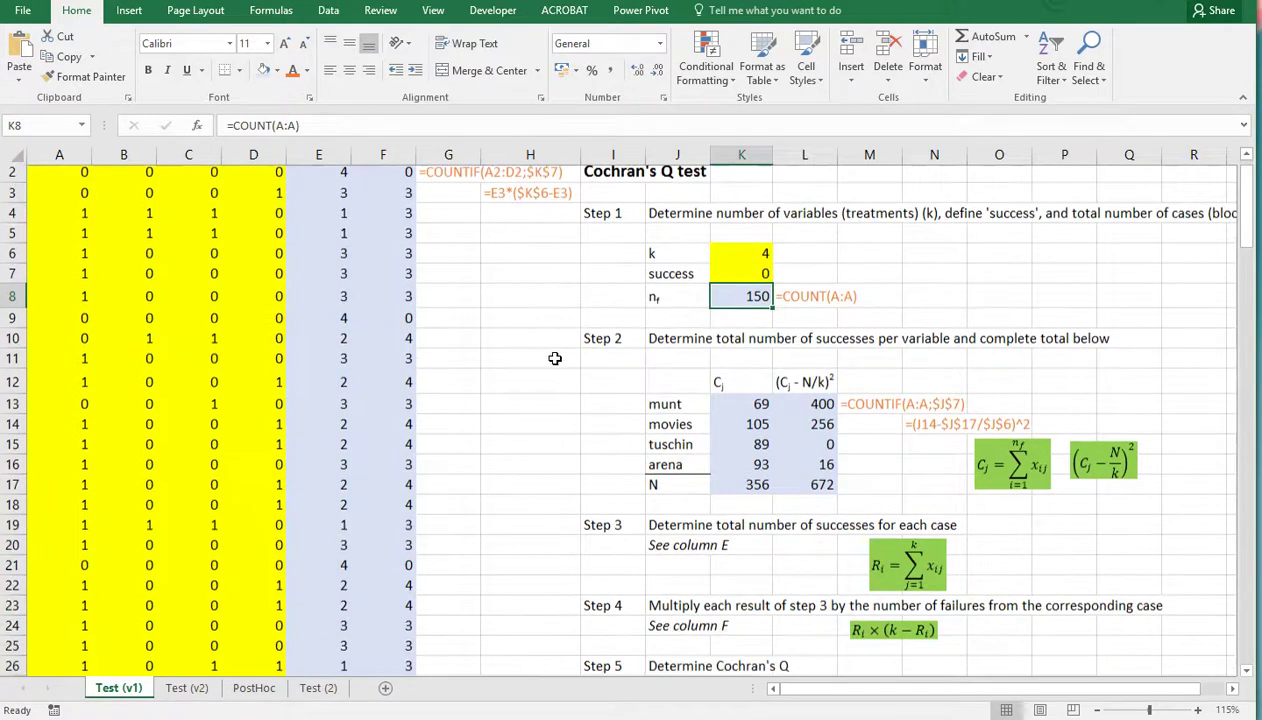
scroll(555, 358, "down", 7)
scroll(528, 390, "up", 7)
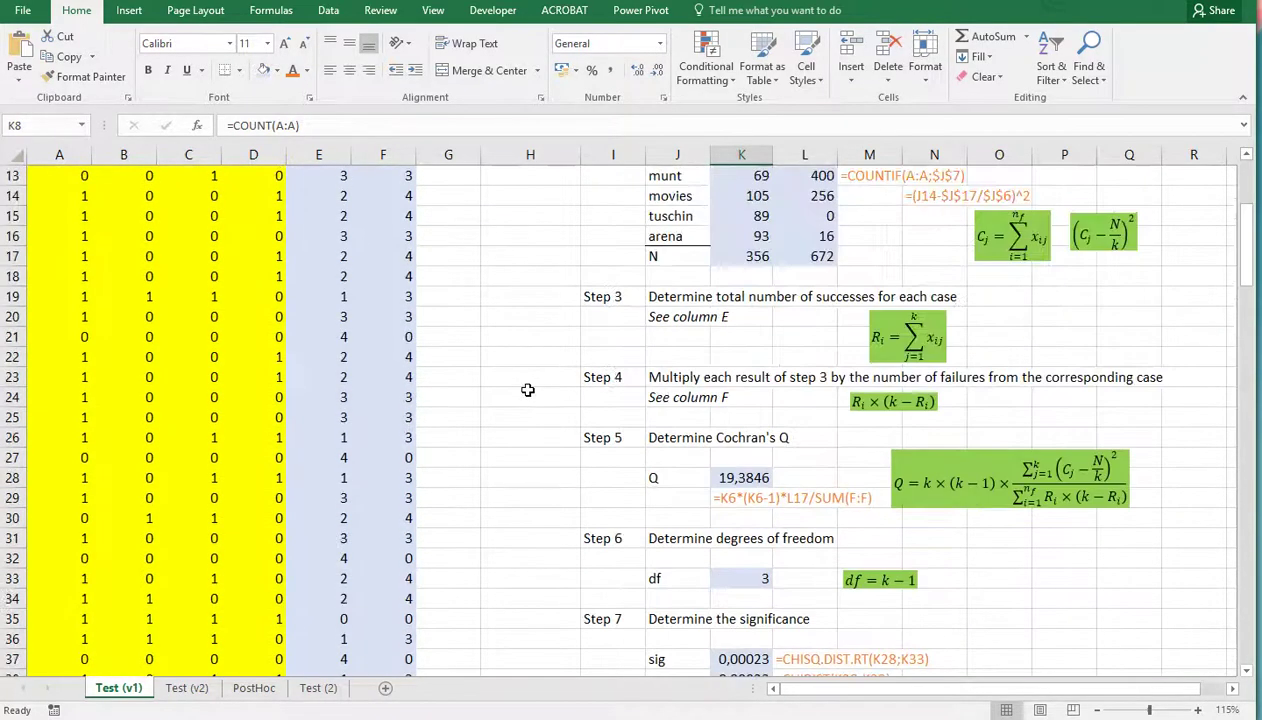
Step: Back on PostHoc, look over the four variable names in row 1 and the answers in row 3
left_click(255, 686)
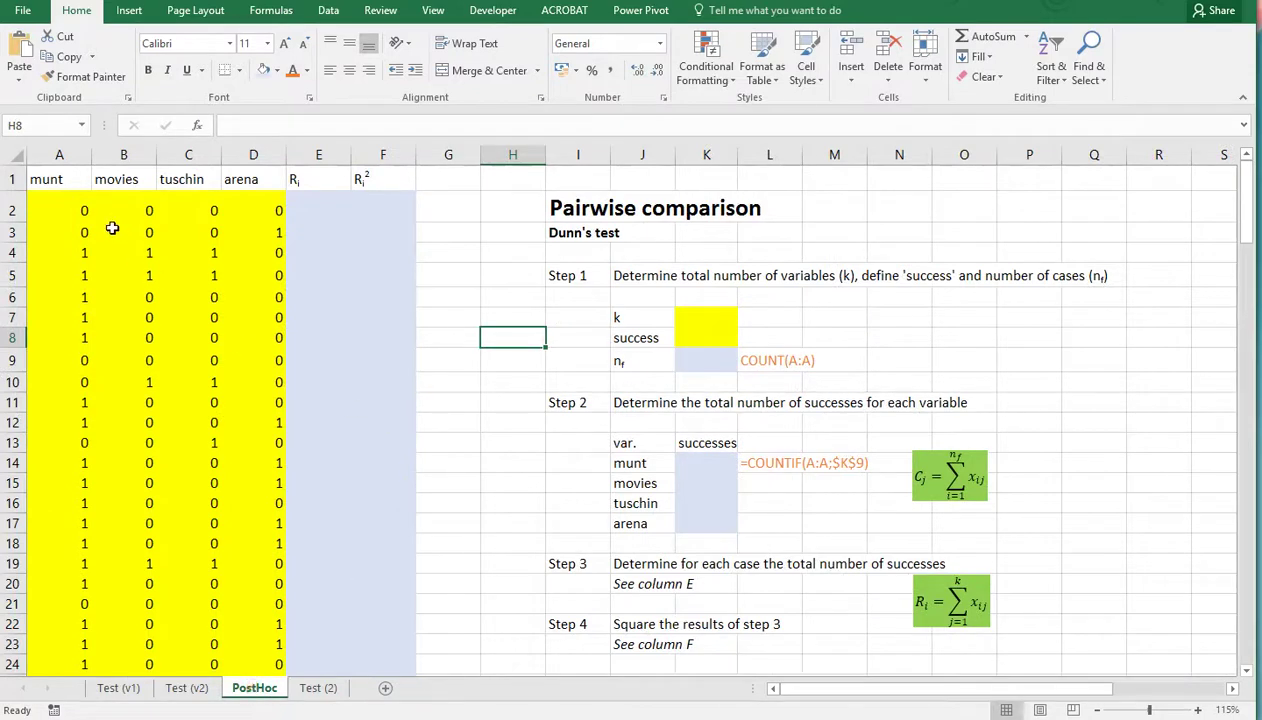
left_click_drag(52, 179, 246, 183)
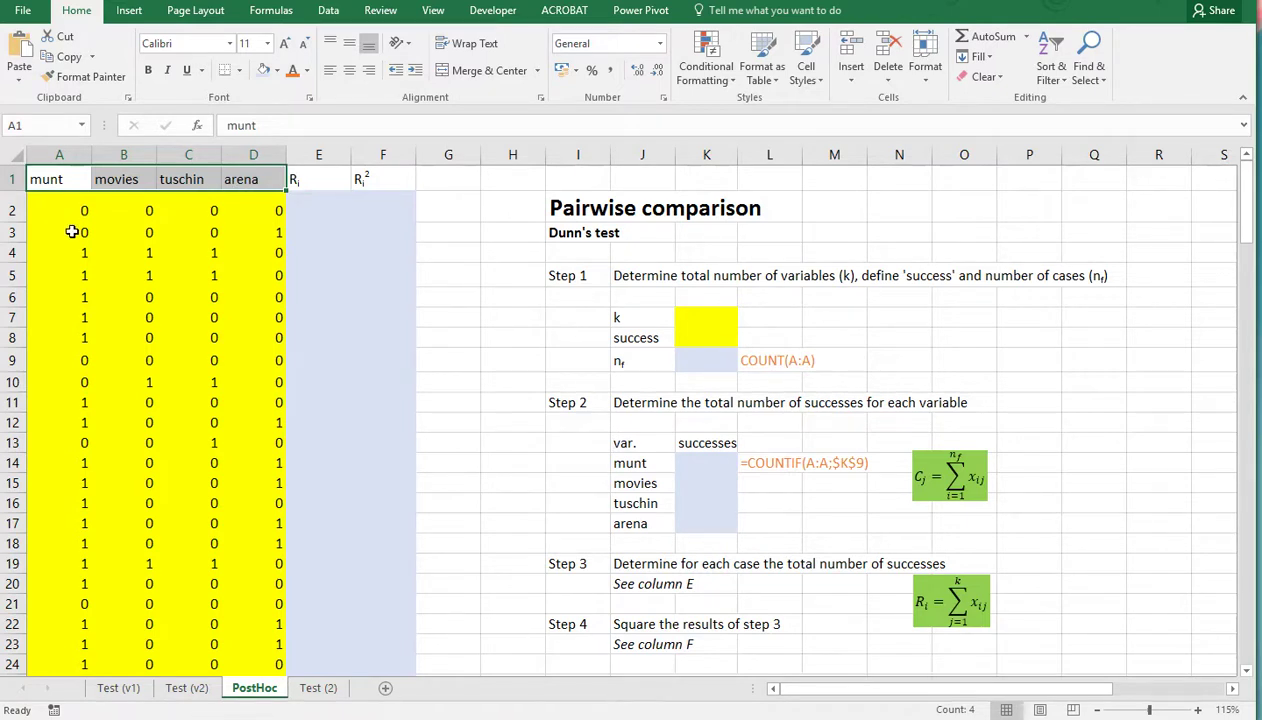
left_click_drag(70, 233, 190, 235)
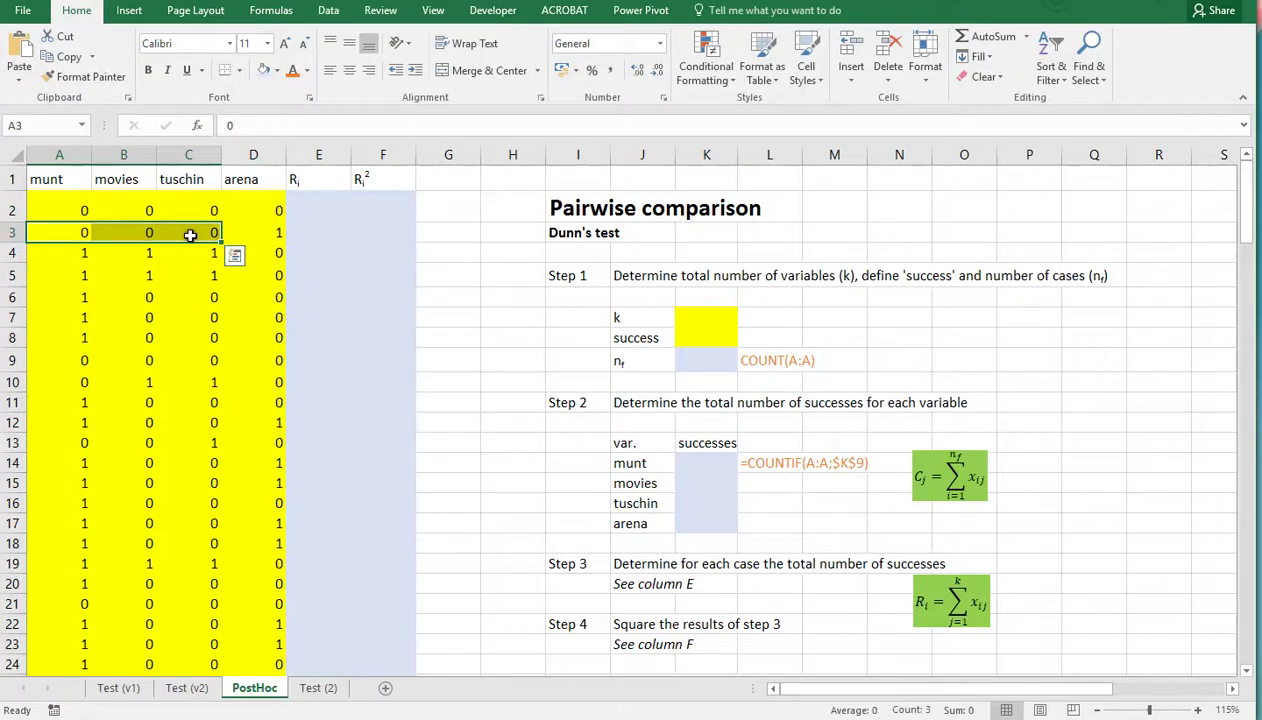
left_click(263, 235)
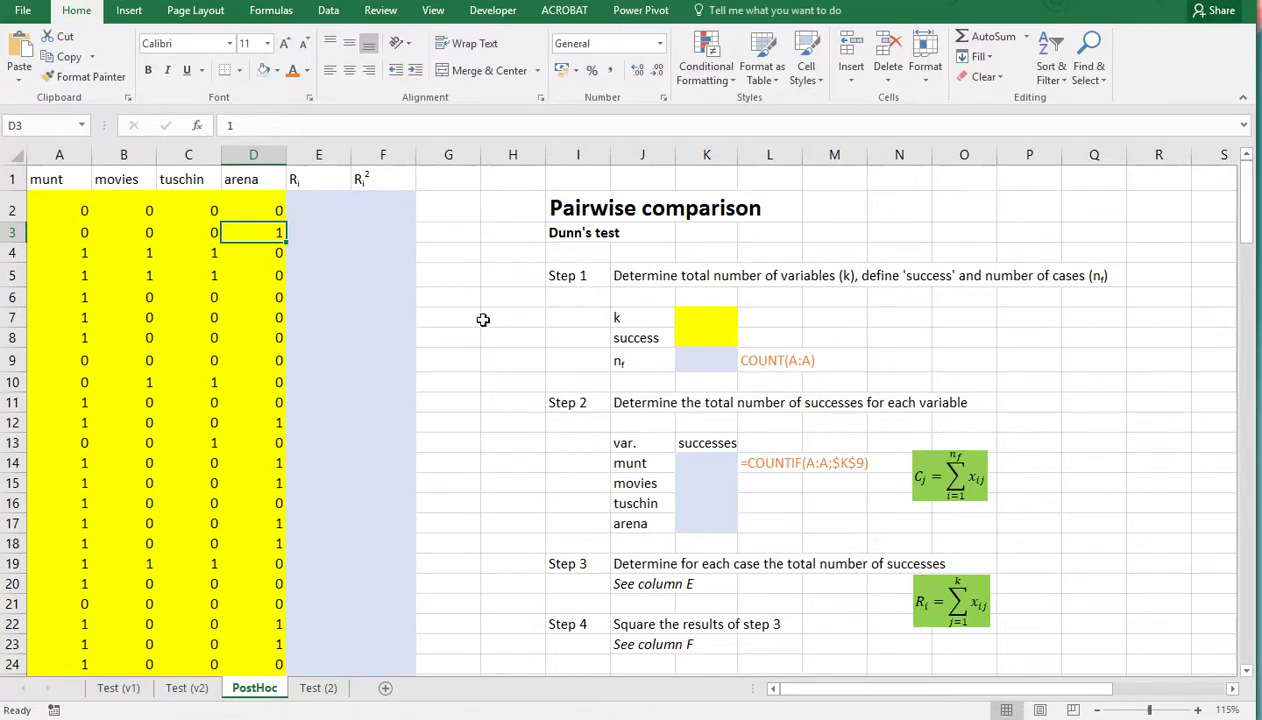
left_click(547, 317)
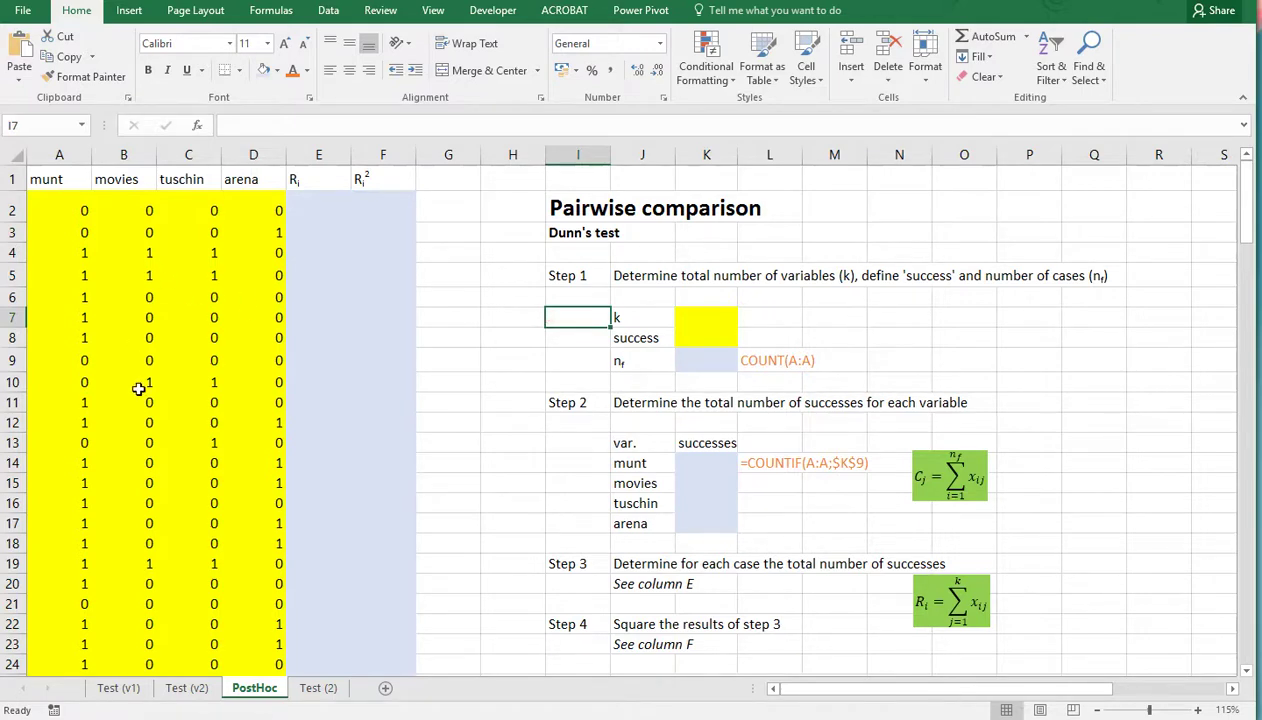
scroll(140, 388, "down", 2)
scroll(140, 388, "up", 2)
Step: Enter k = 4 in K7 and the success value 1 in K8
left_click(700, 320)
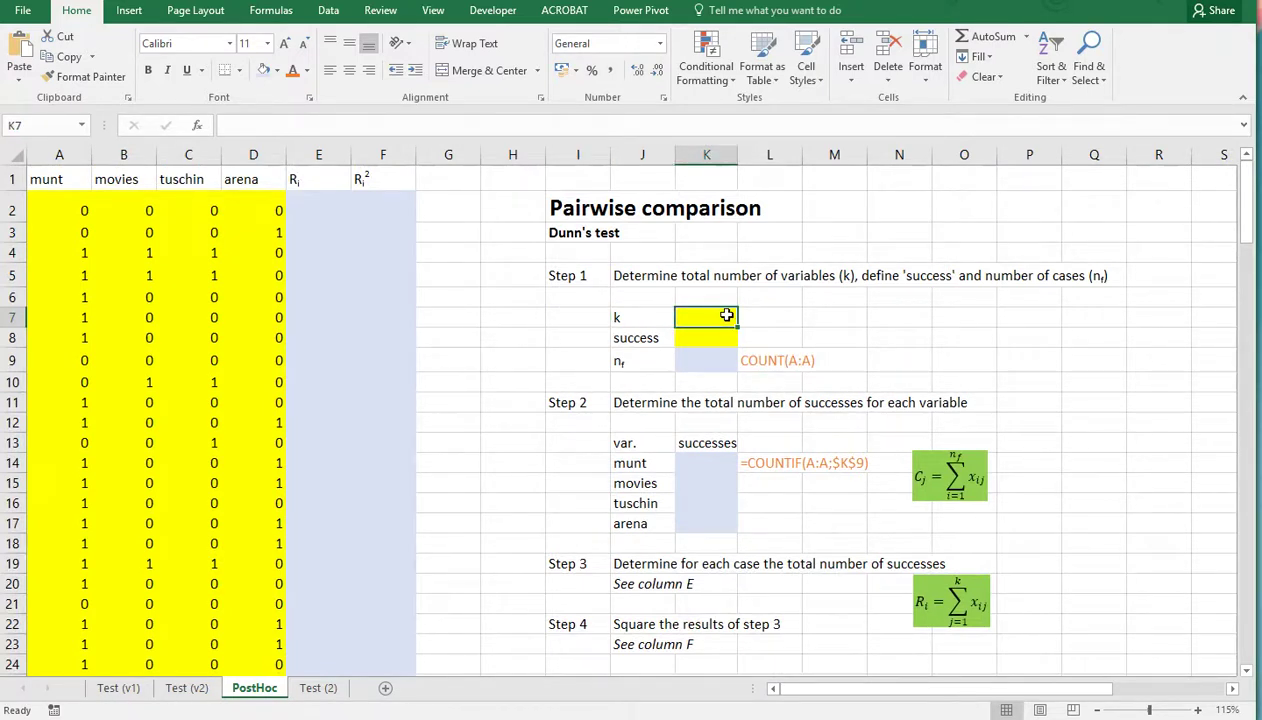
type("4")
key("Return")
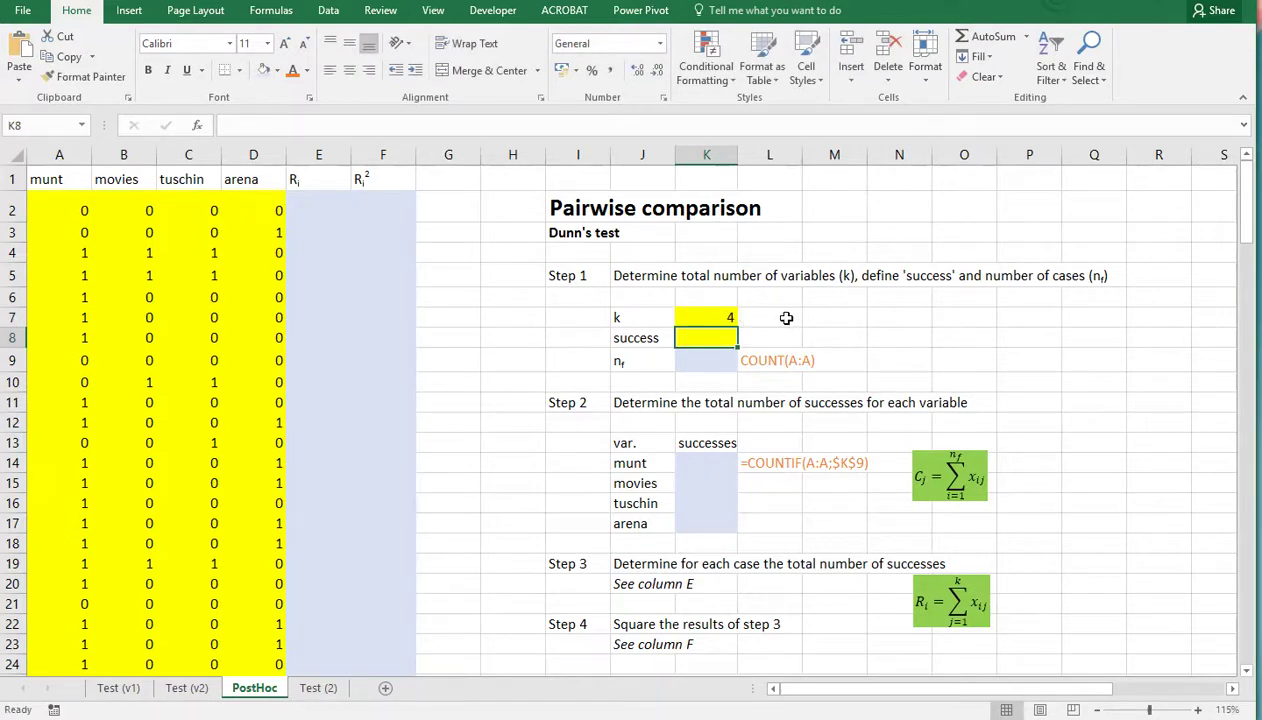
left_click_drag(60, 177, 250, 178)
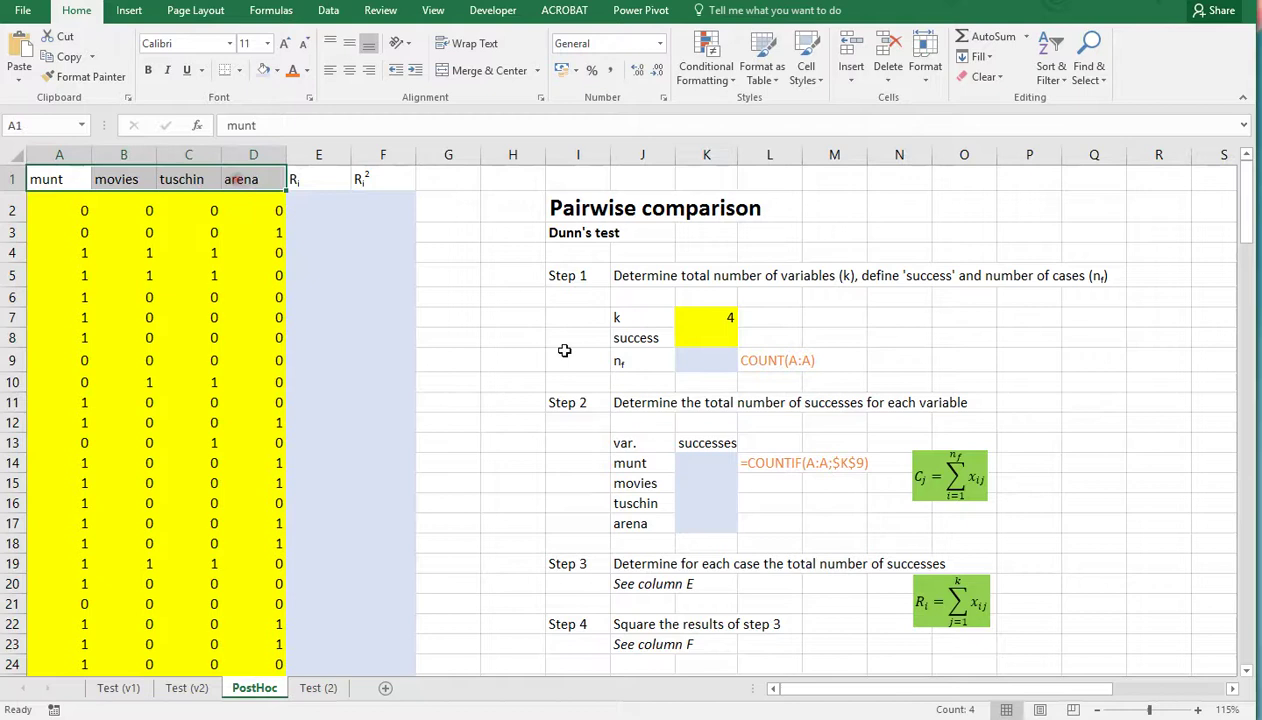
left_click(688, 336)
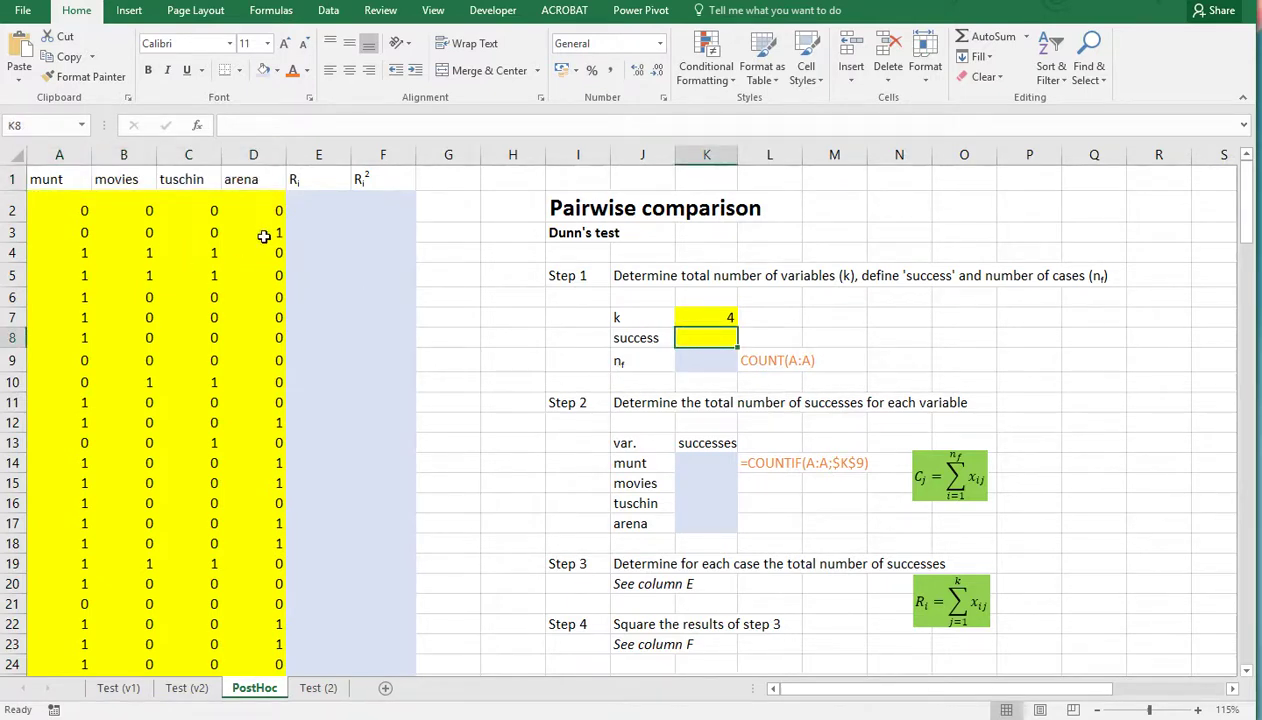
type("1")
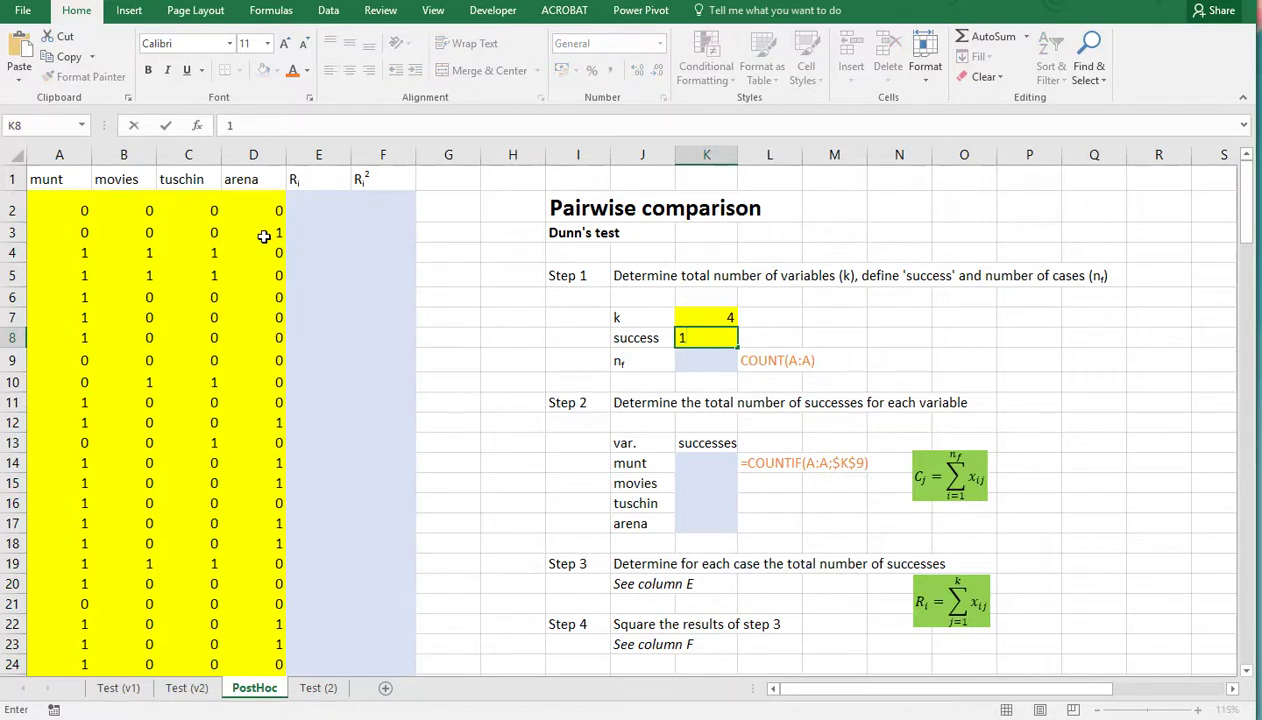
key("Return")
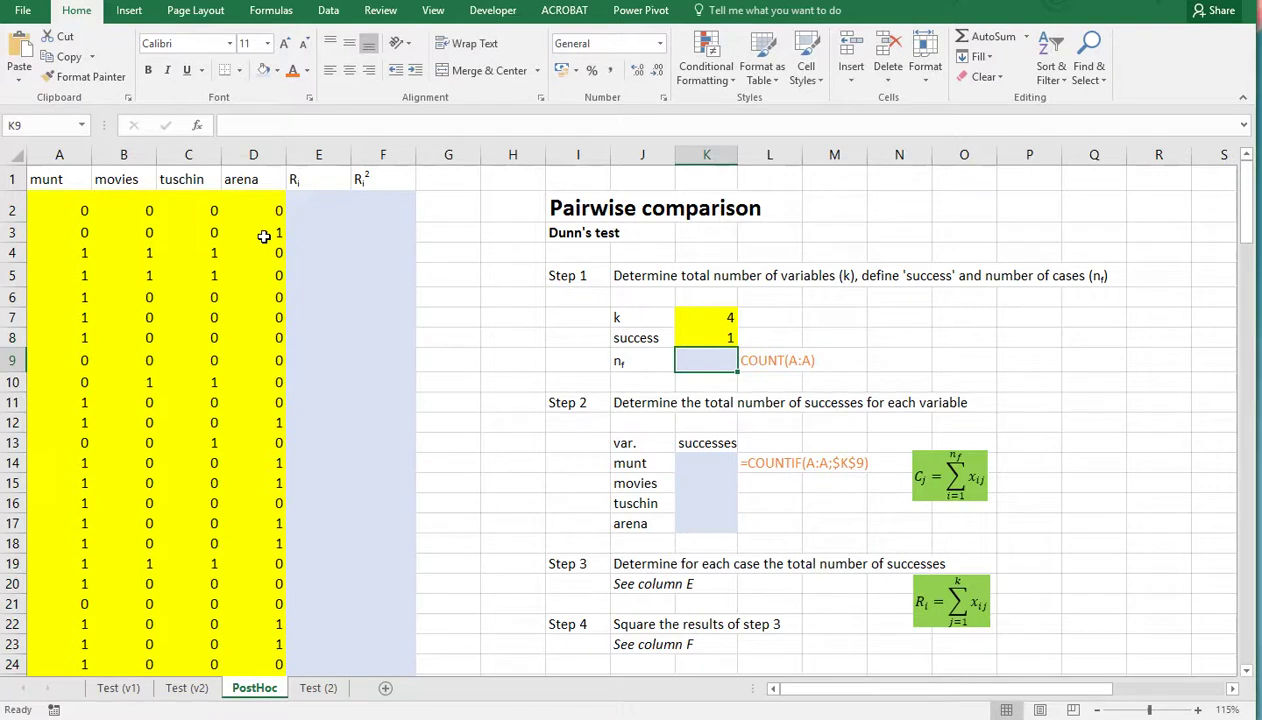
Step: Compute nf in K9 with =COUNT(A:A), giving 150
type("=cou")
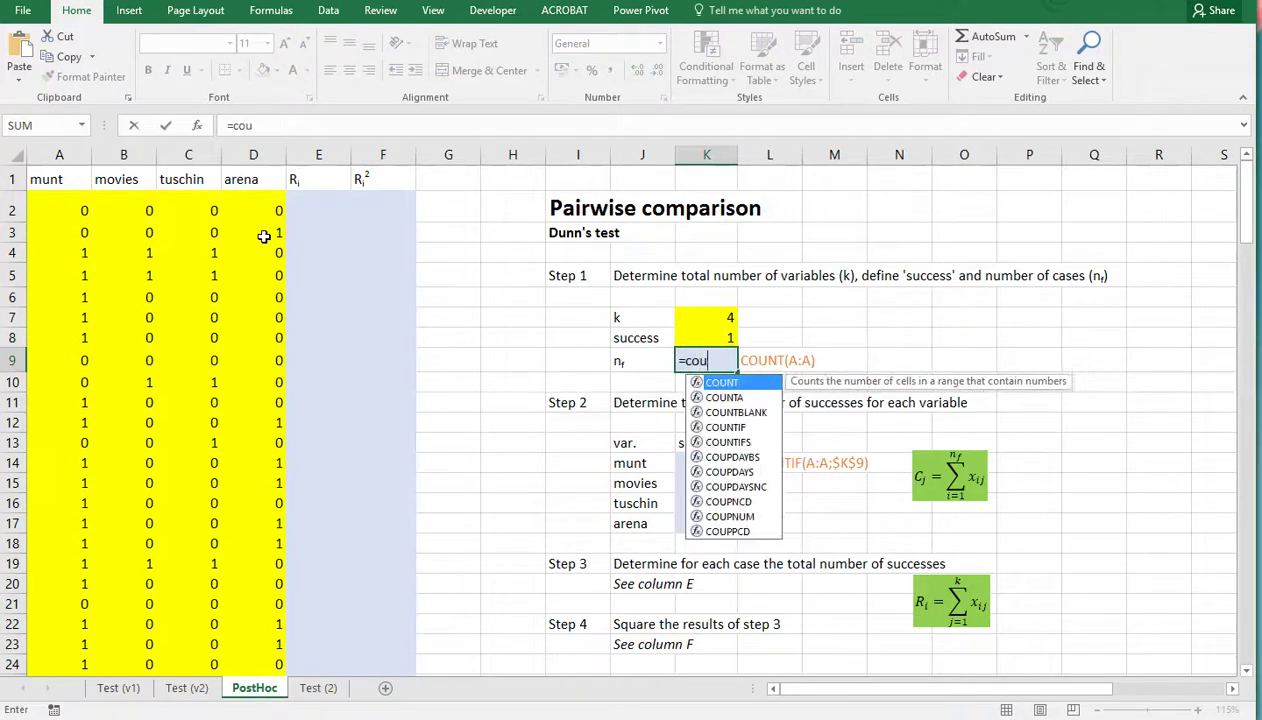
type("nt(")
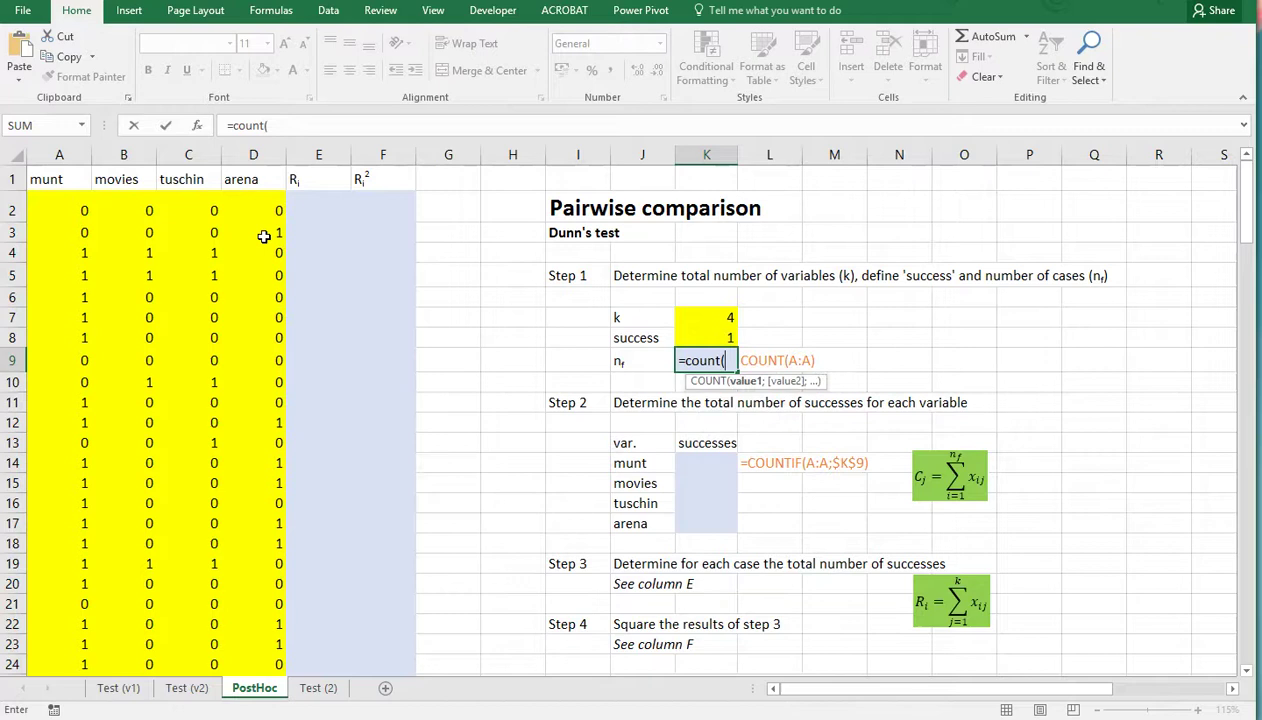
type("A:A)")
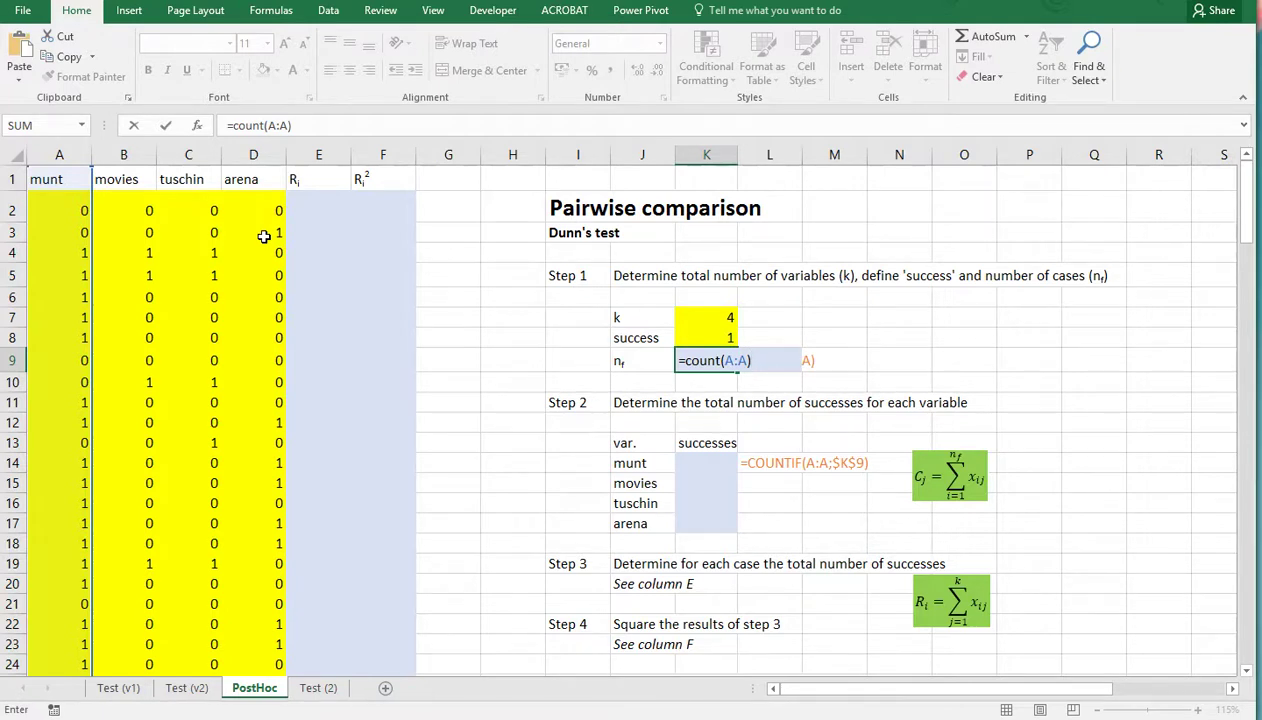
key("Return")
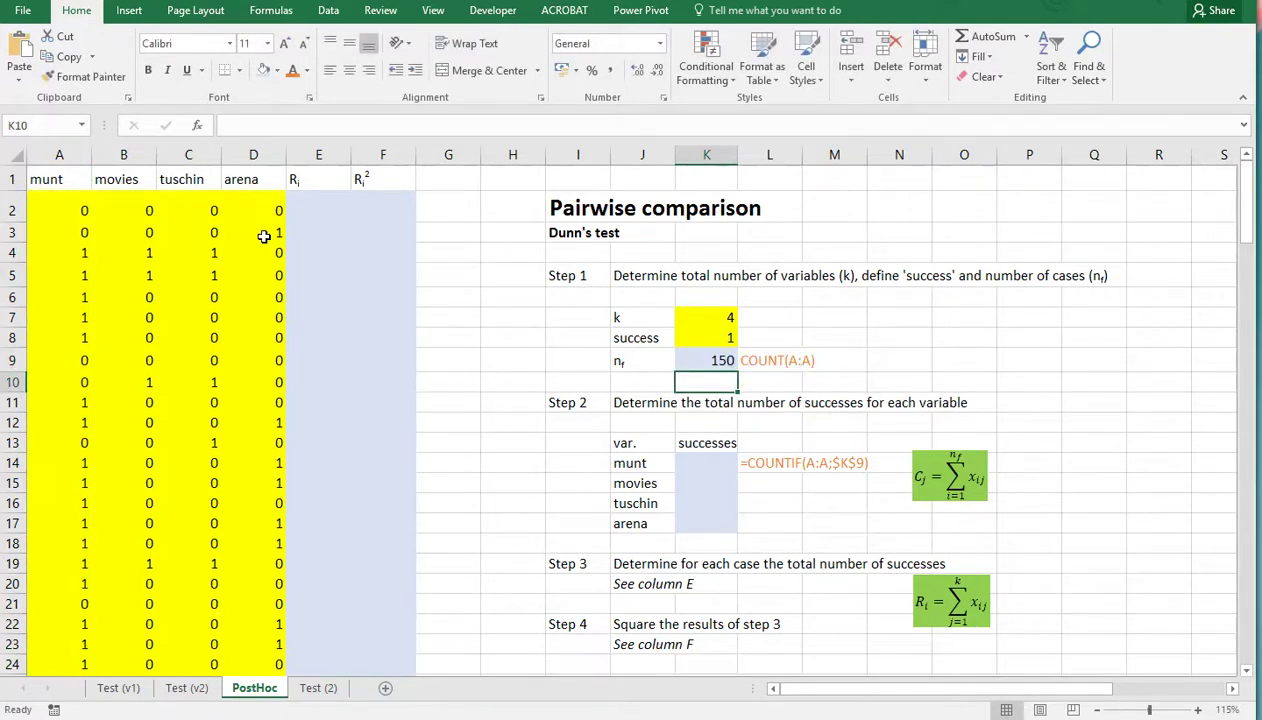
key("Up")
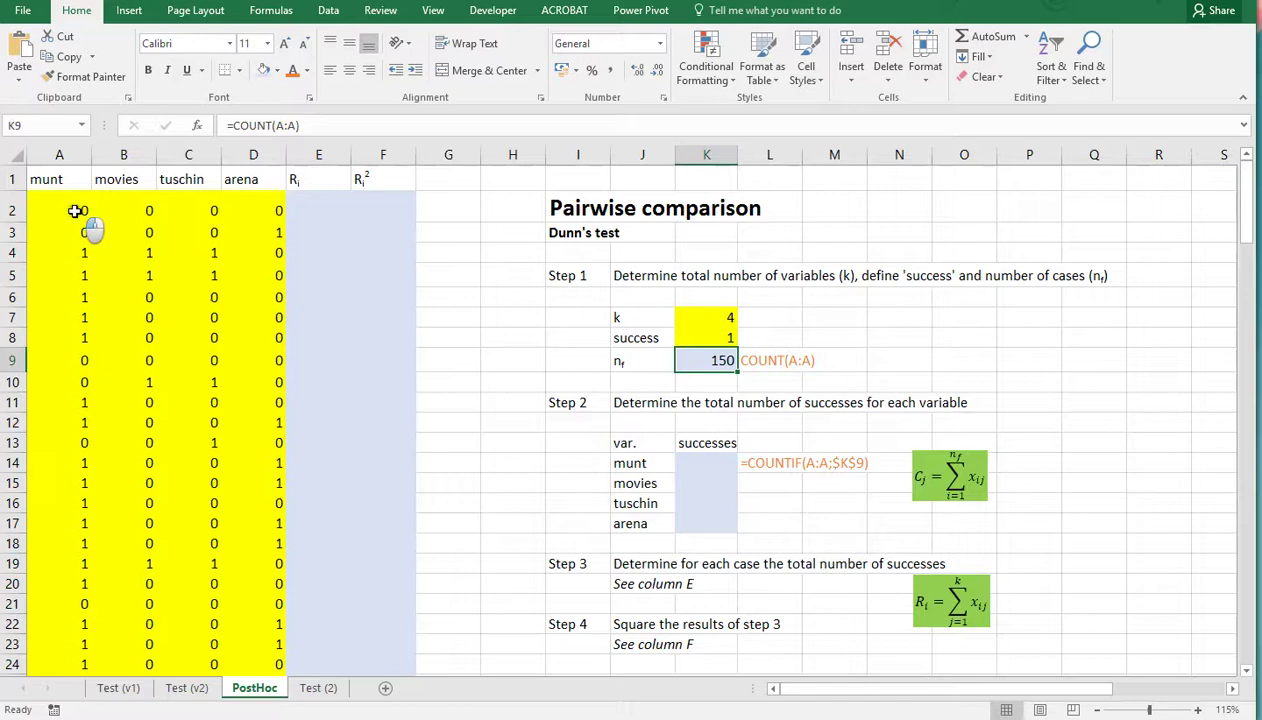
Step: Check that the munt values in column A end at row 151
mouse_move(75, 212)
left_mouse_down()
mouse_move(62, 573)
mouse_move(25, 642)
mouse_move(58, 212)
left_mouse_up()
scroll(78, 365, "down", 20)
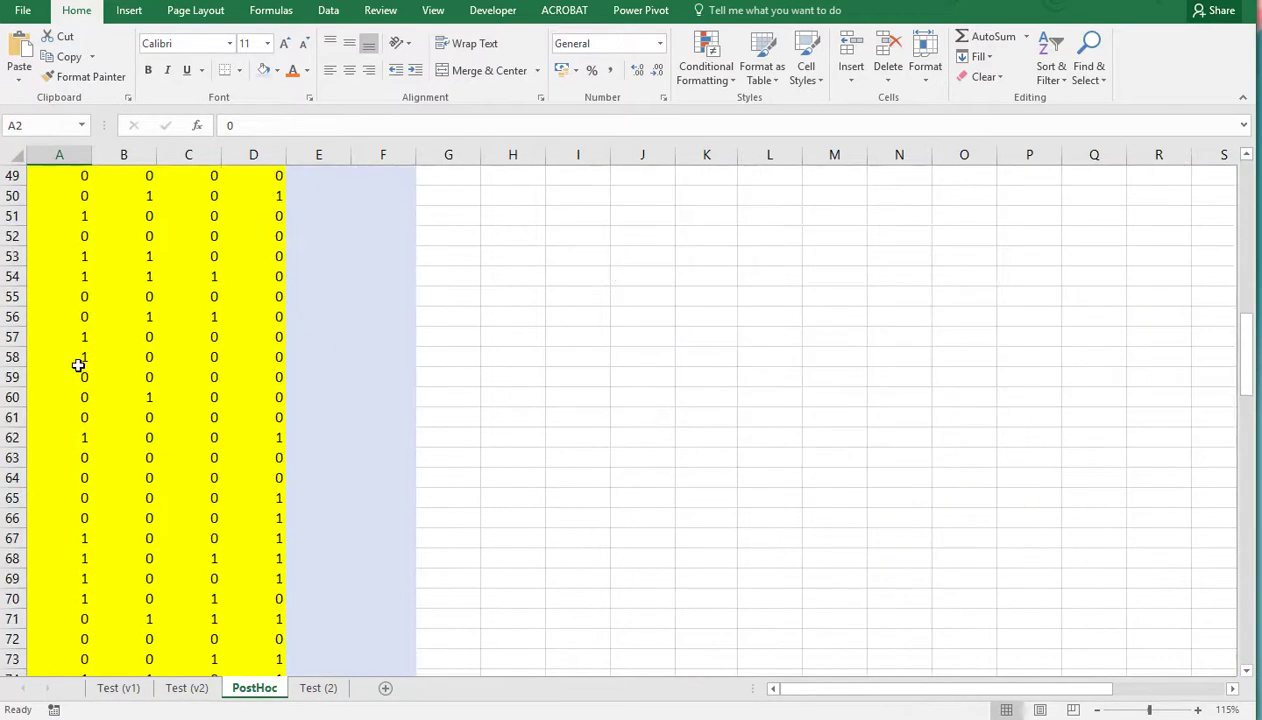
scroll(78, 365, "down", 8)
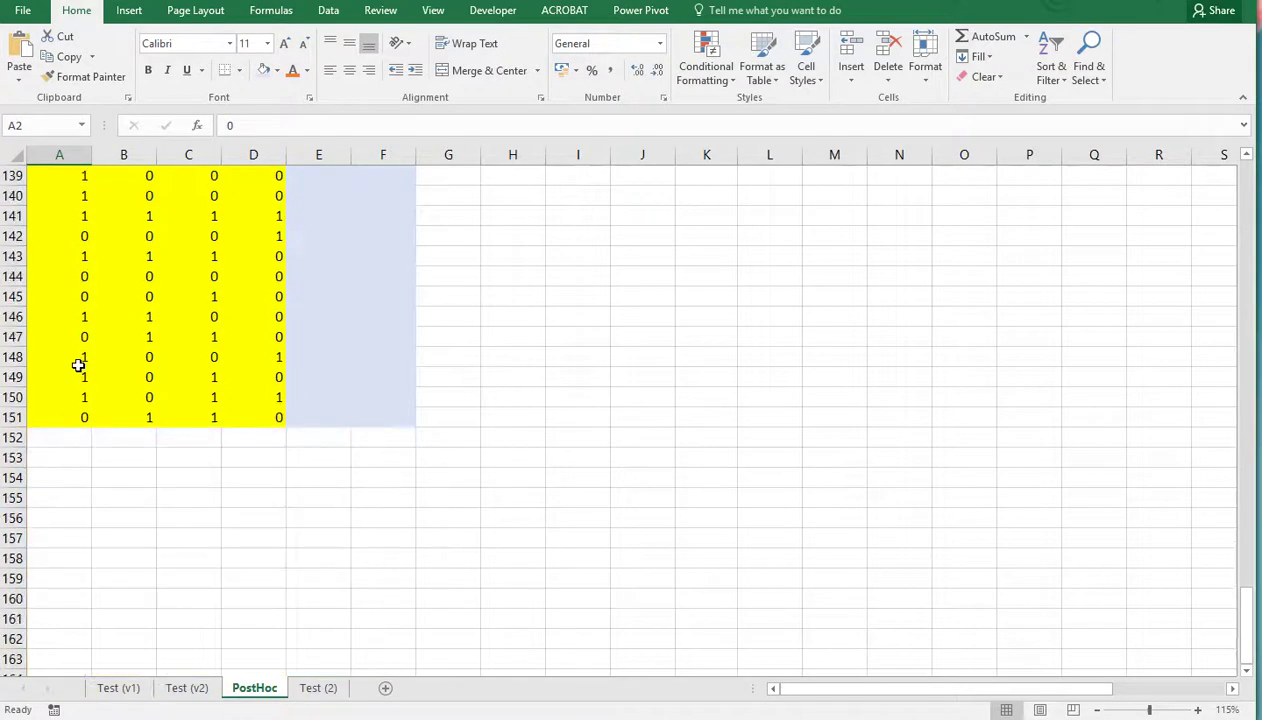
left_click(68, 417)
scroll(112, 388, "up", 20)
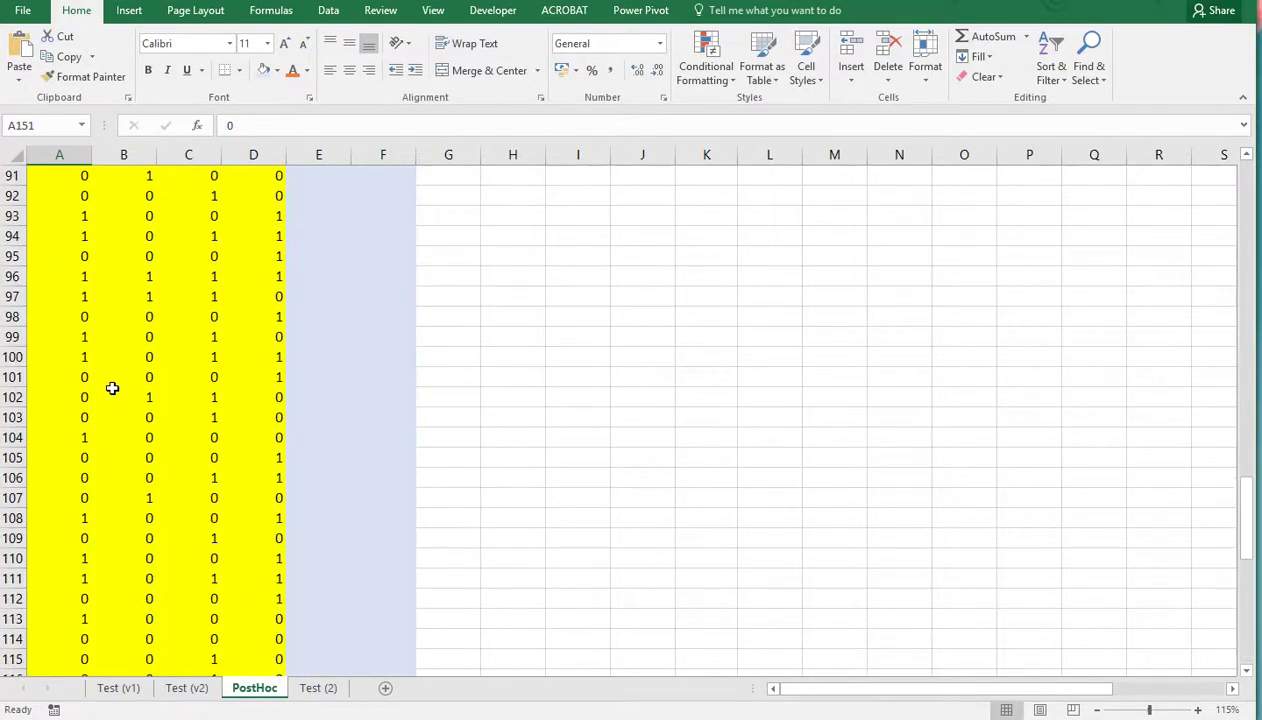
scroll(112, 388, "up", 9)
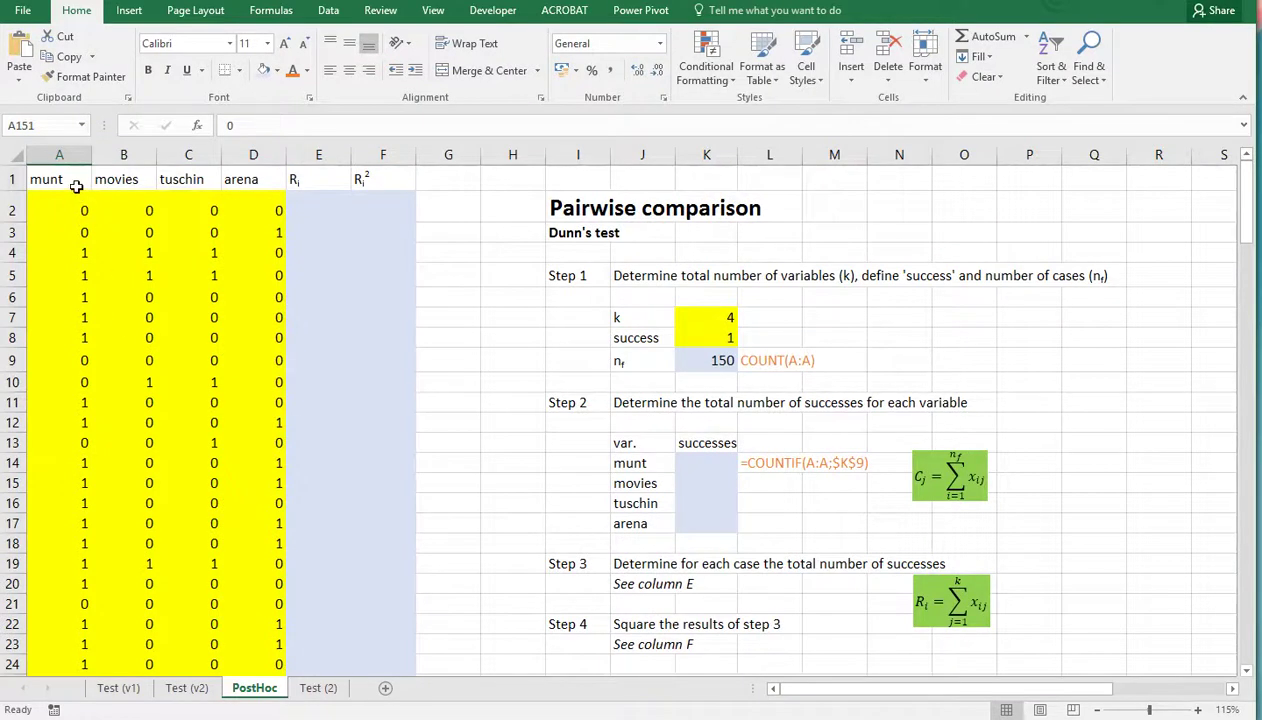
Step: Count munt successes in K14 with =COUNTIF(A:A;$K$8), then copy it down to K17
left_click(707, 462)
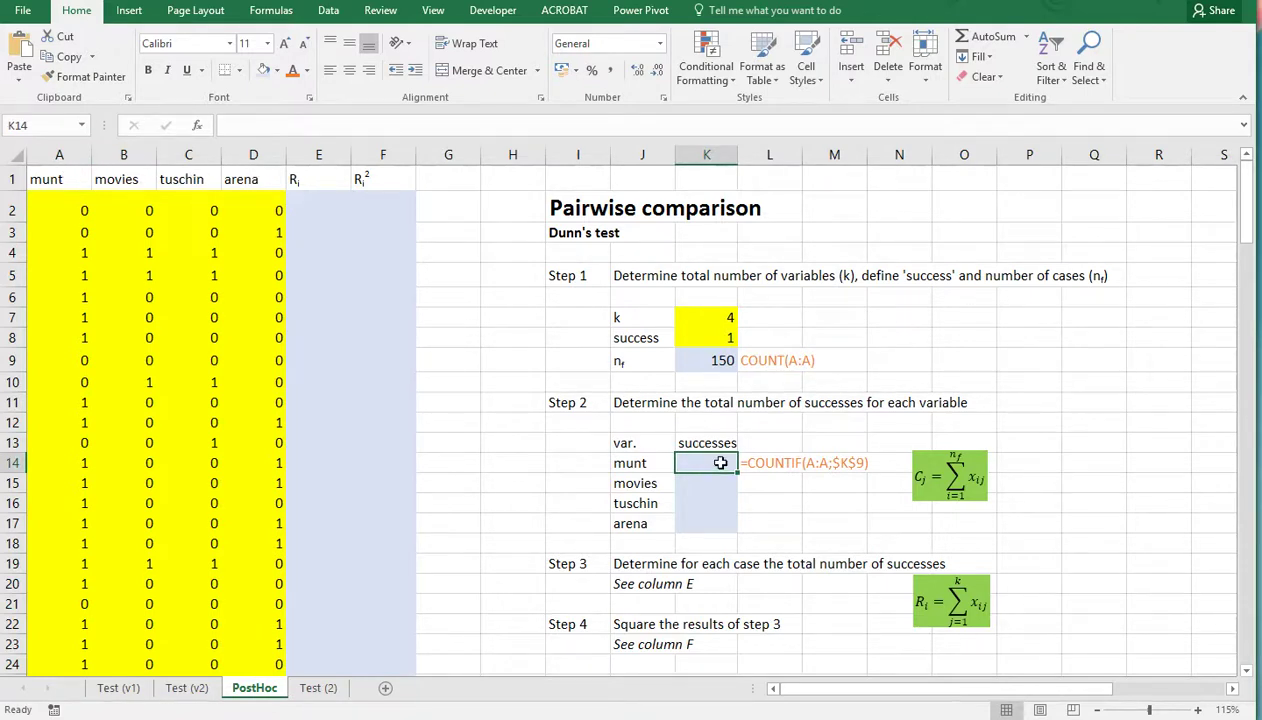
type("=")
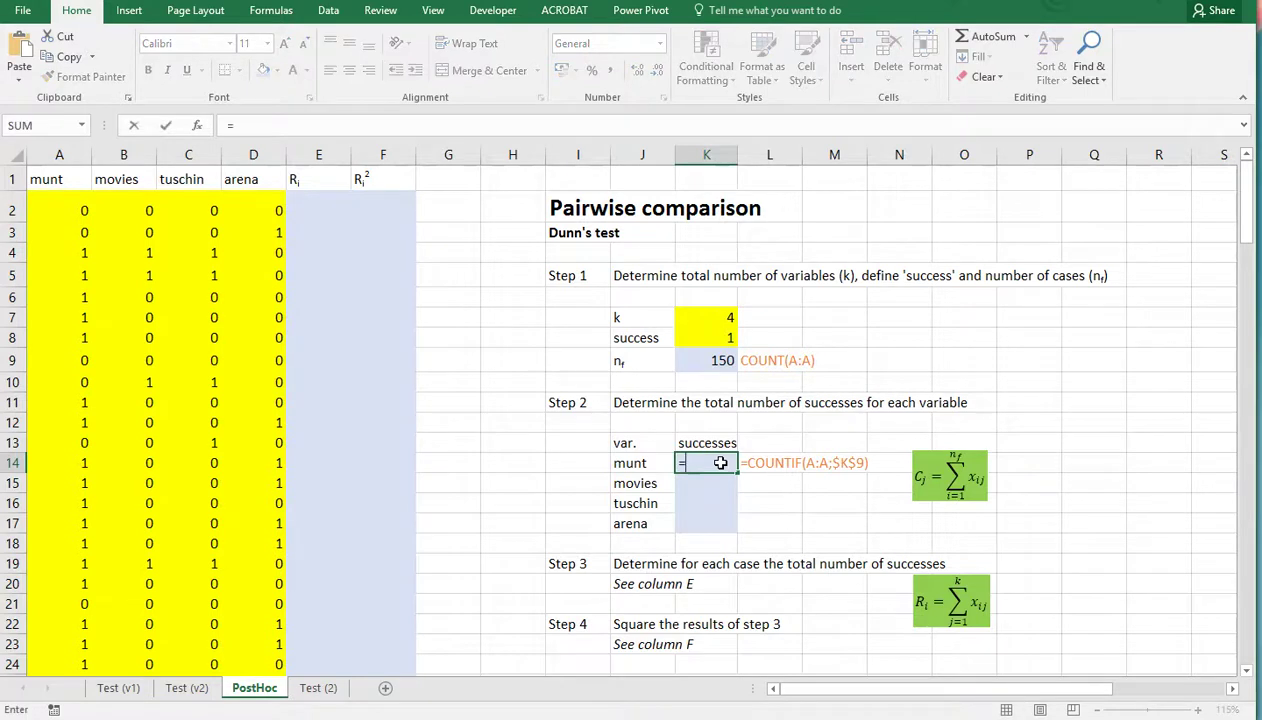
type("countif")
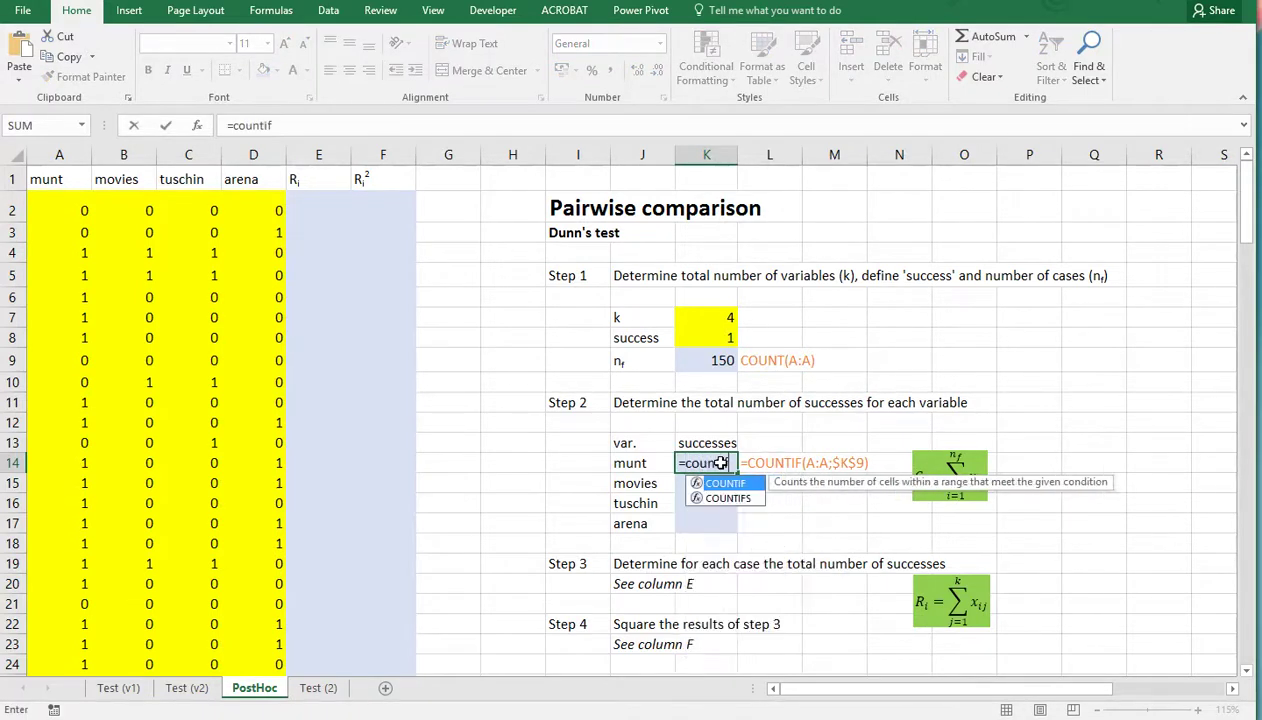
type("(")
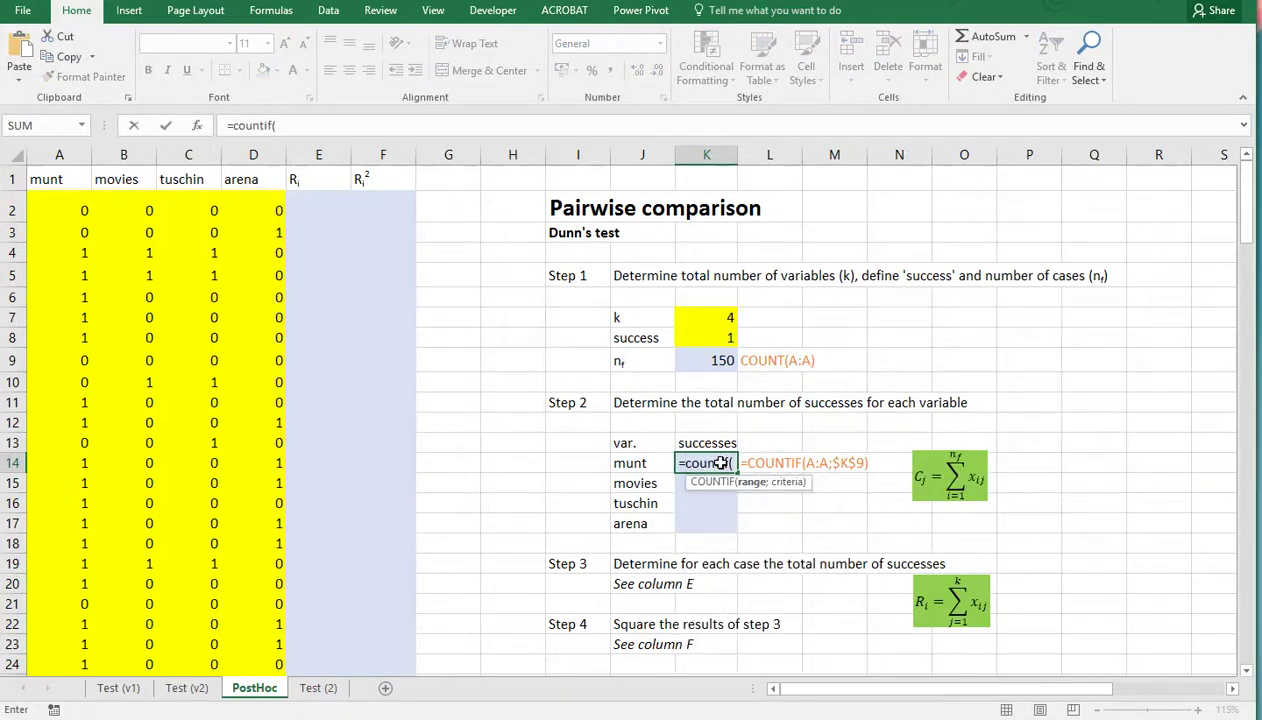
type("A:A;")
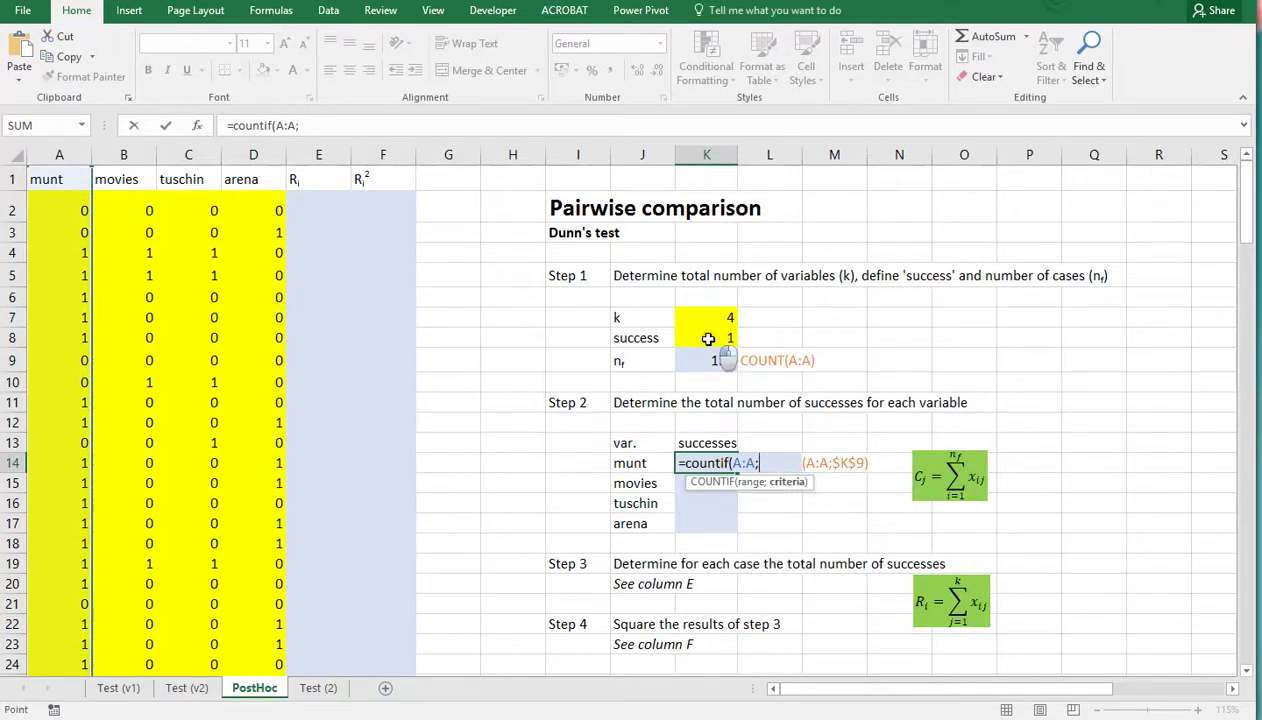
left_click(708, 339)
key("F4")
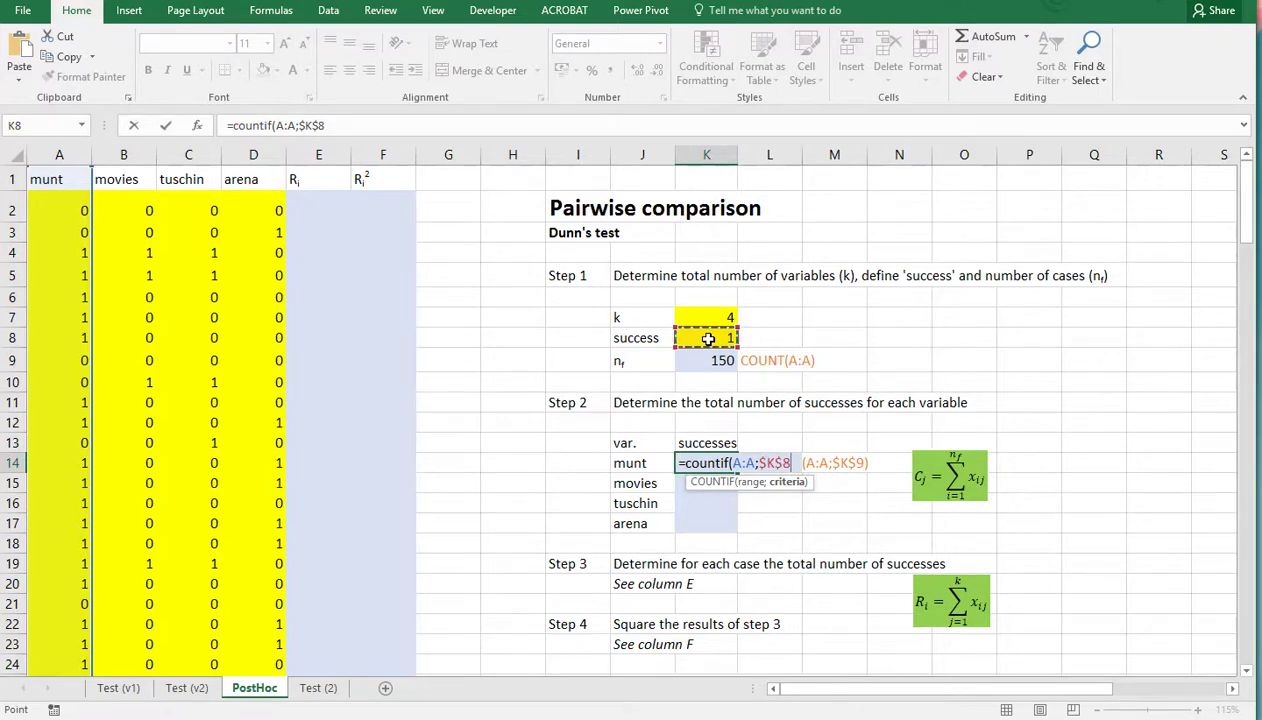
type(")")
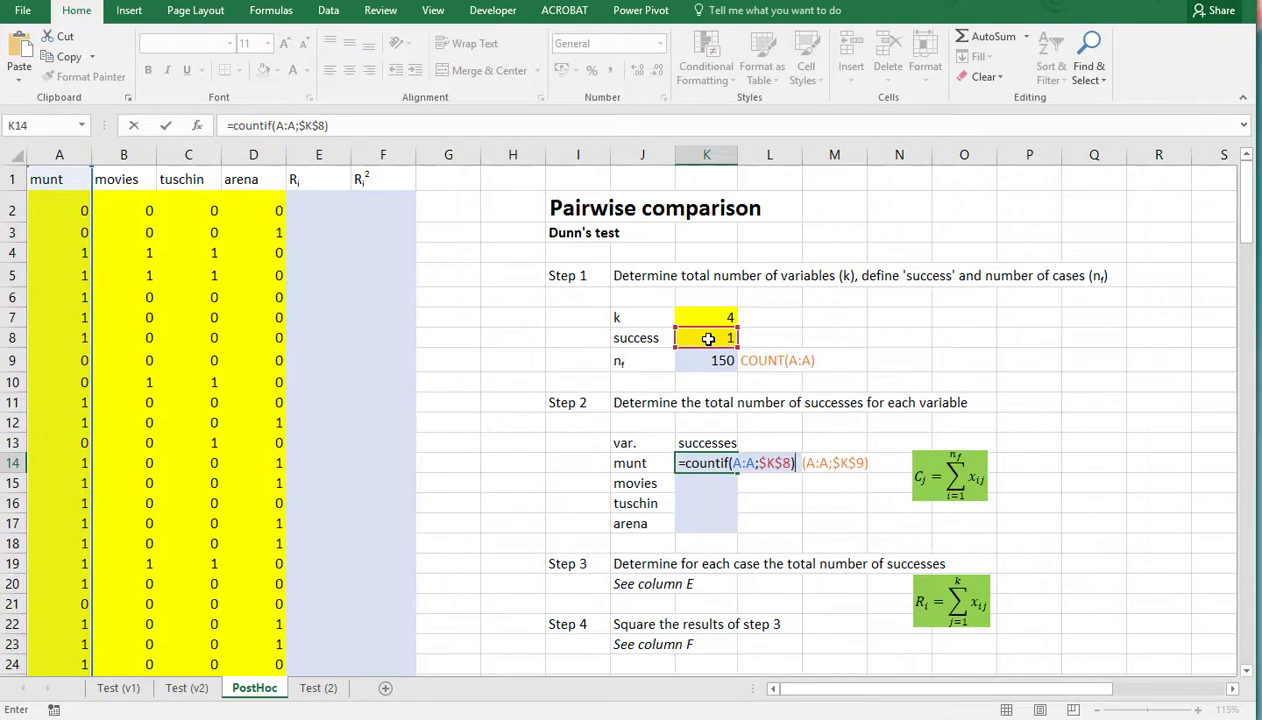
key("ctrl+Return")
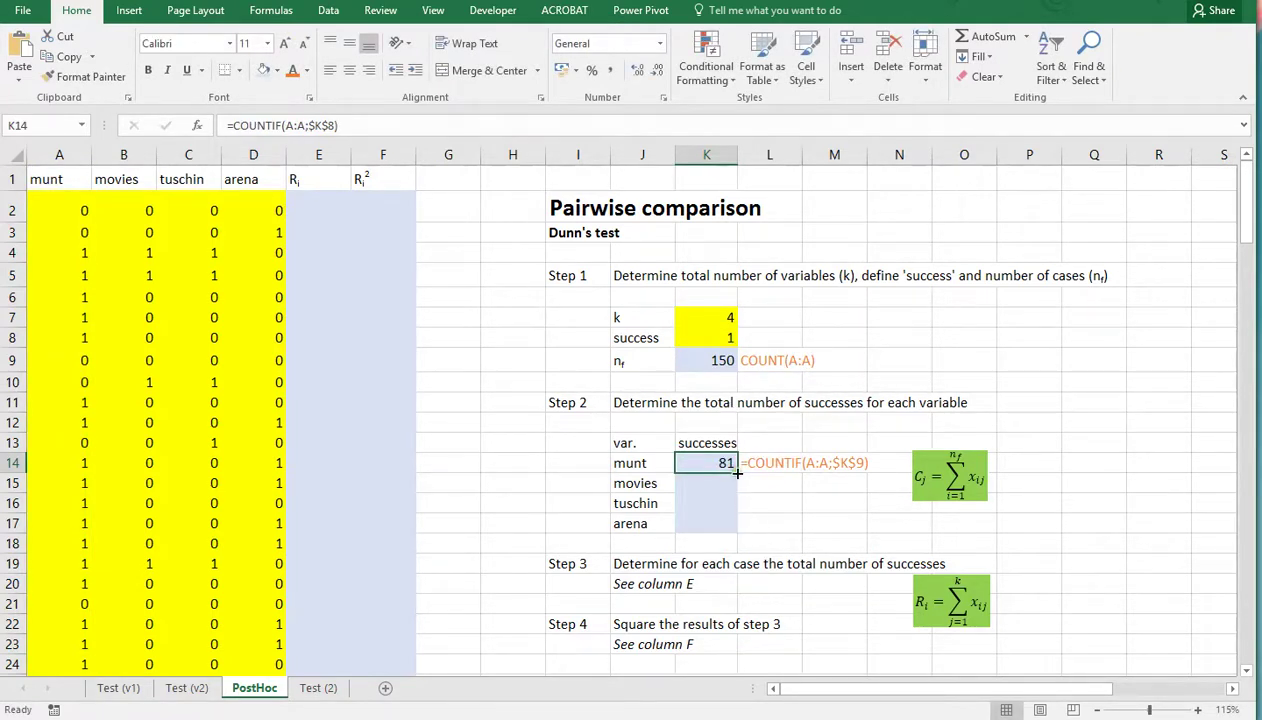
left_click_drag(738, 472, 738, 534)
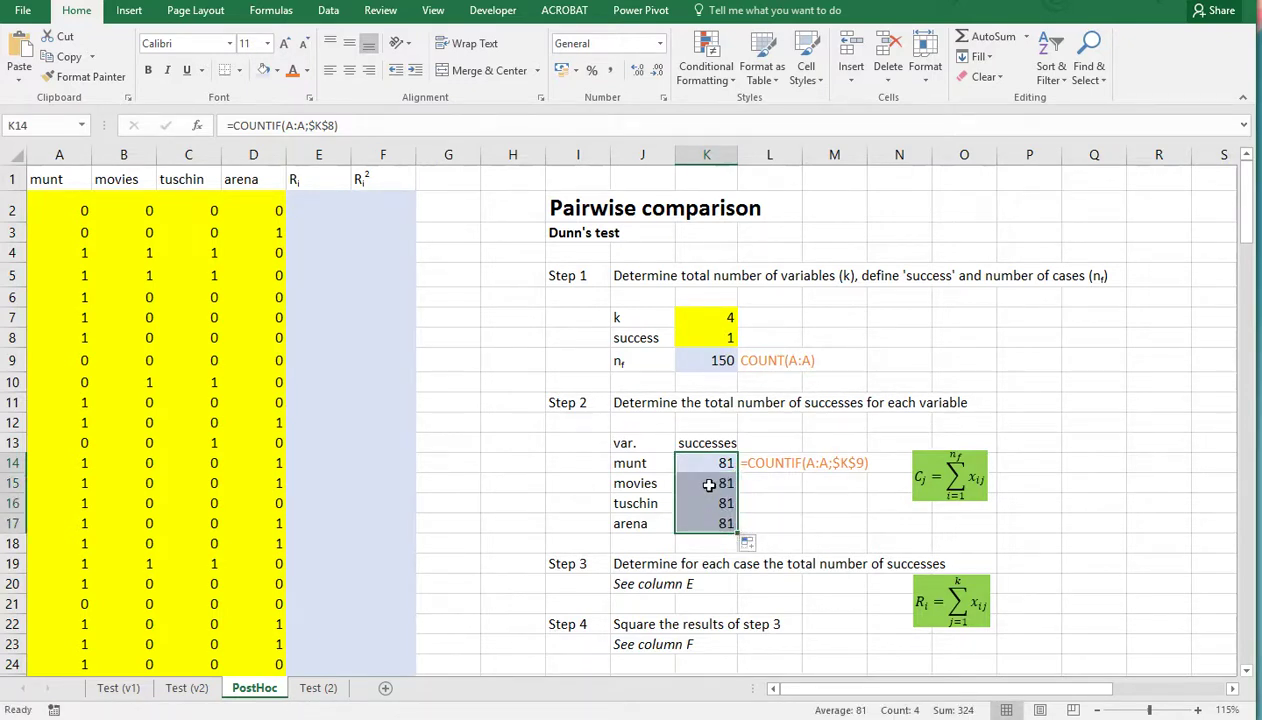
Step: Point the copies at columns B, C and D: movies 45, tuschin 61, arena 57
double_click(708, 485)
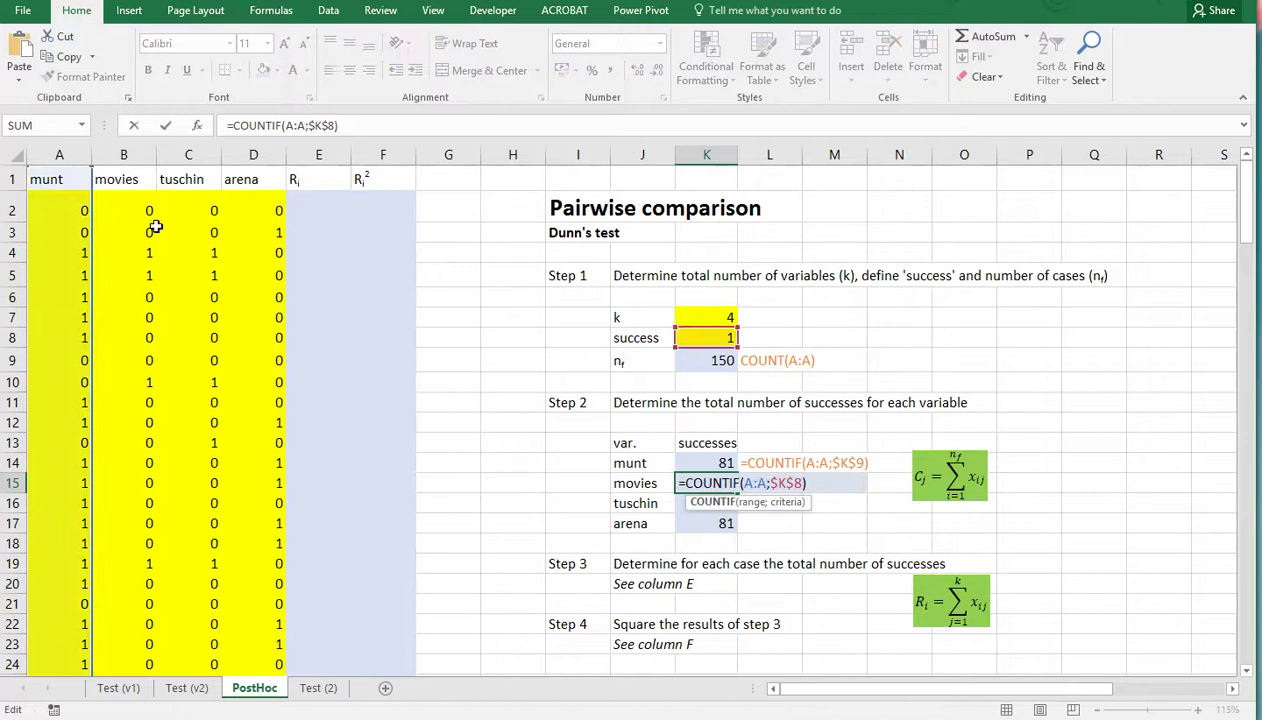
mouse_move(92, 232)
left_mouse_down()
mouse_move(127, 258)
mouse_move(113, 236)
left_mouse_up()
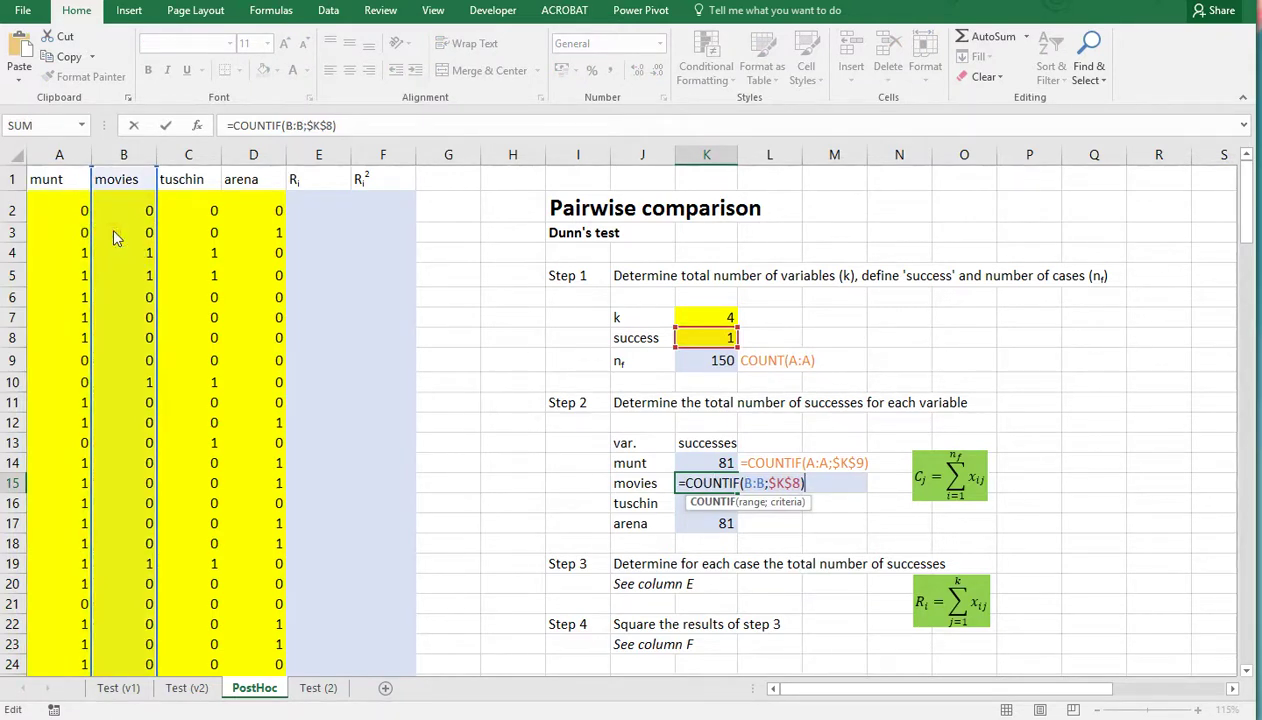
key("Return")
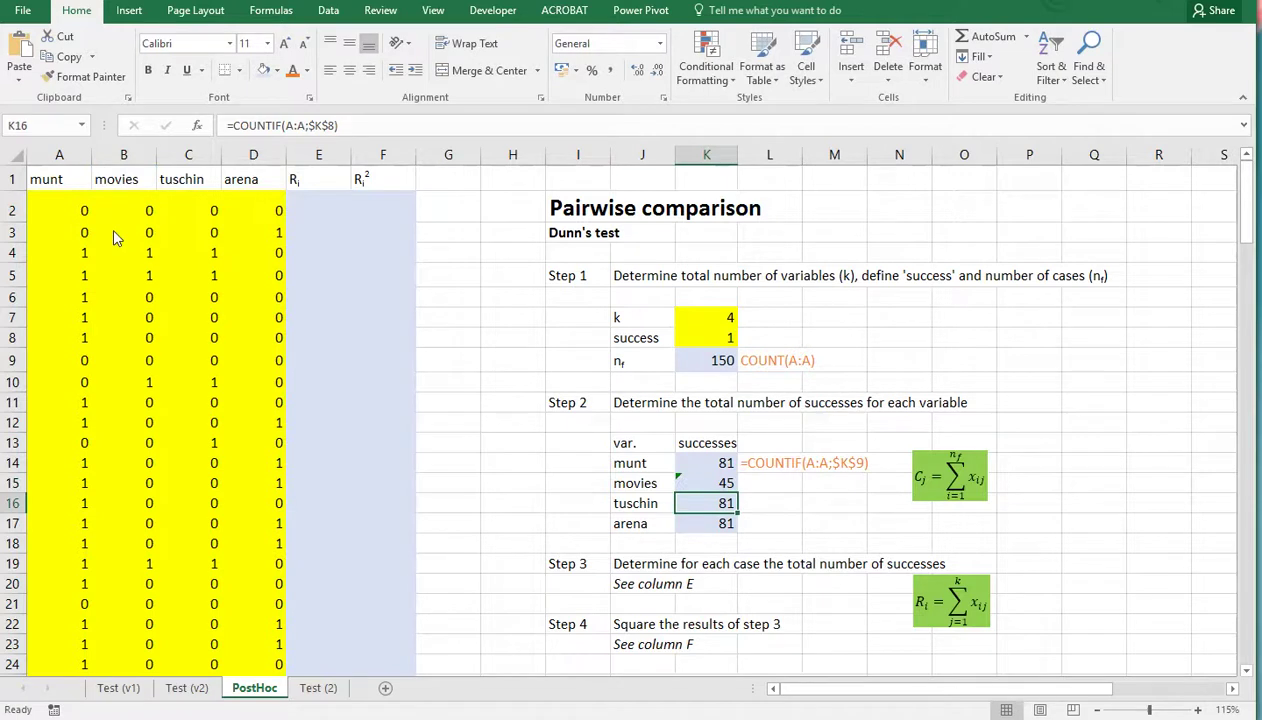
key("F2")
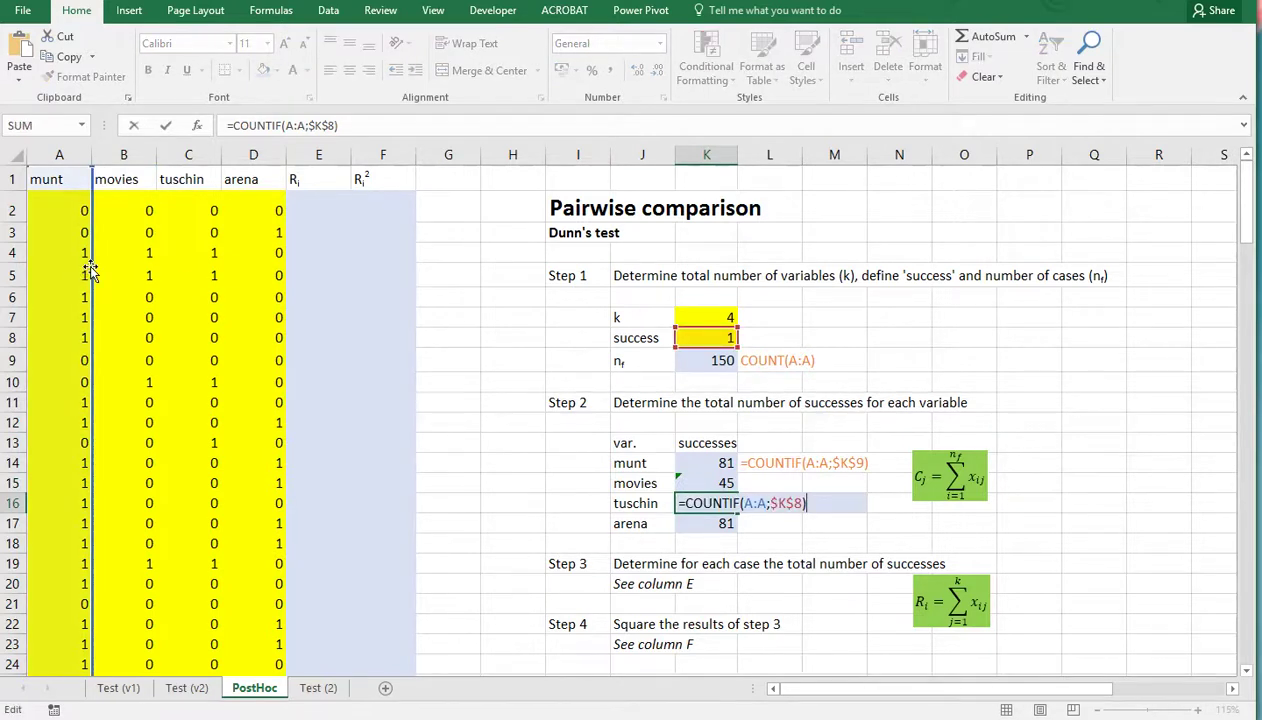
left_click_drag(90, 270, 168, 275)
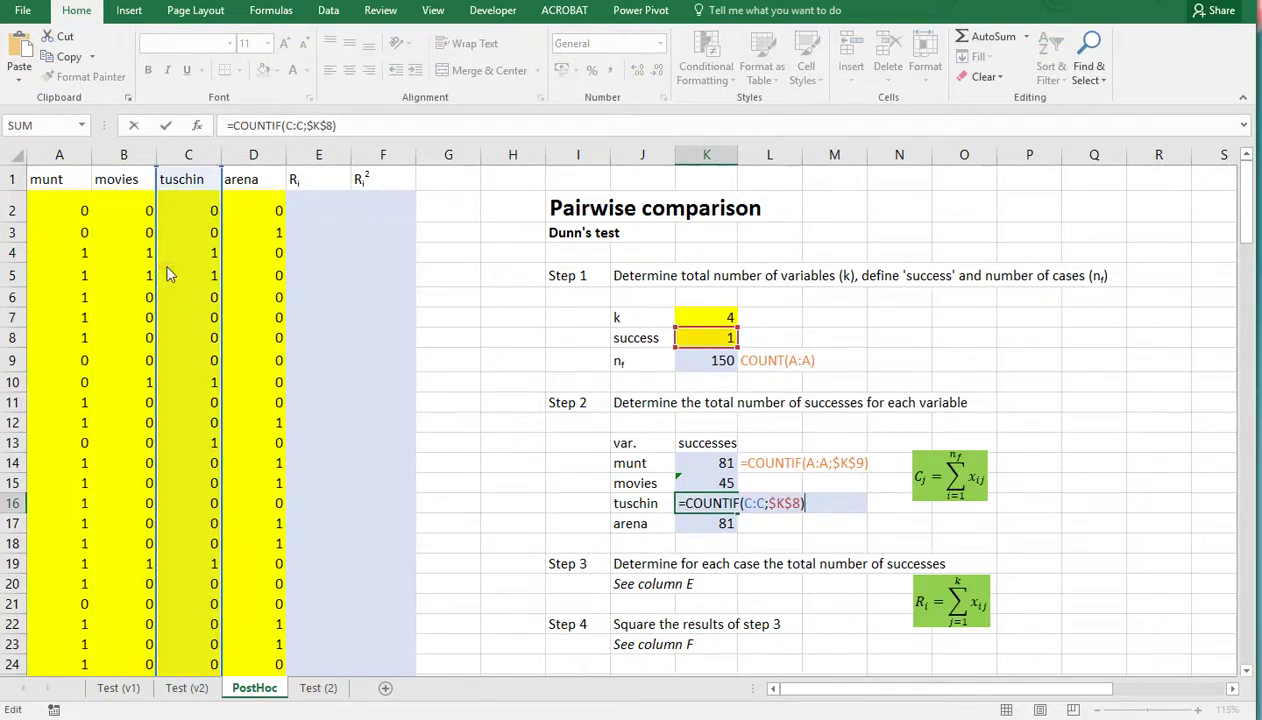
key("Return")
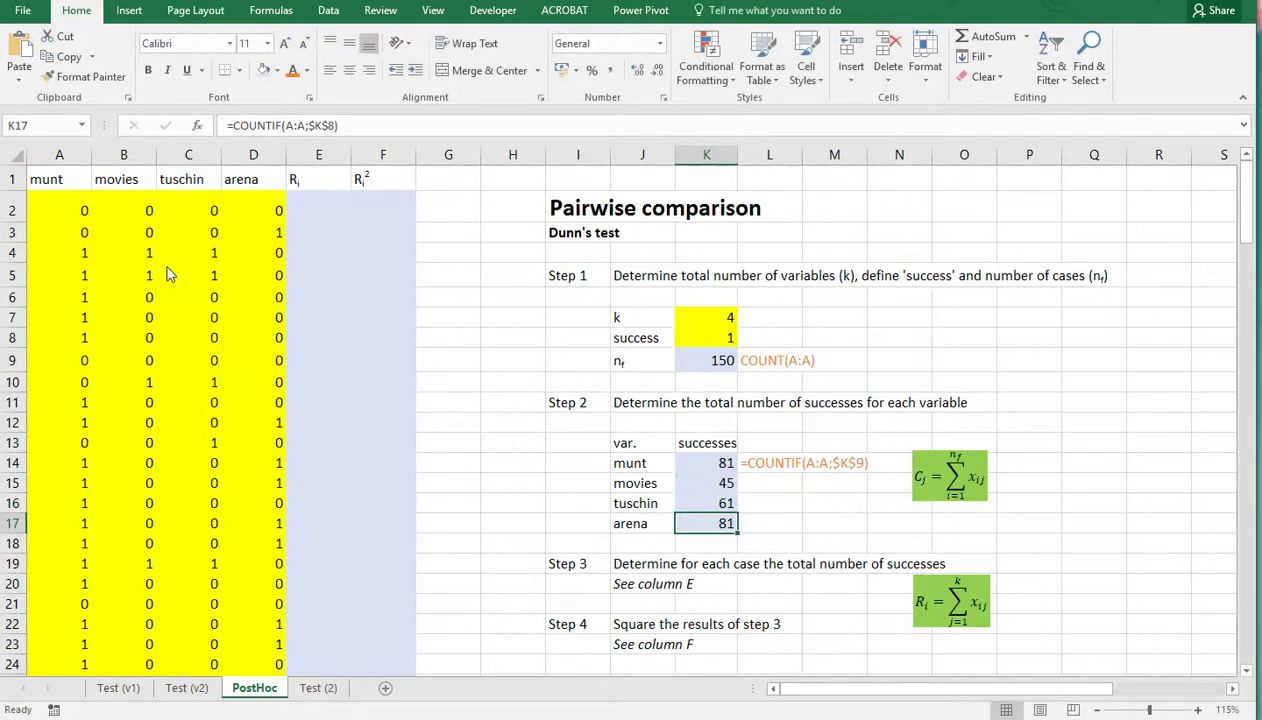
left_click(300, 125)
left_click_drag(93, 219, 145, 190)
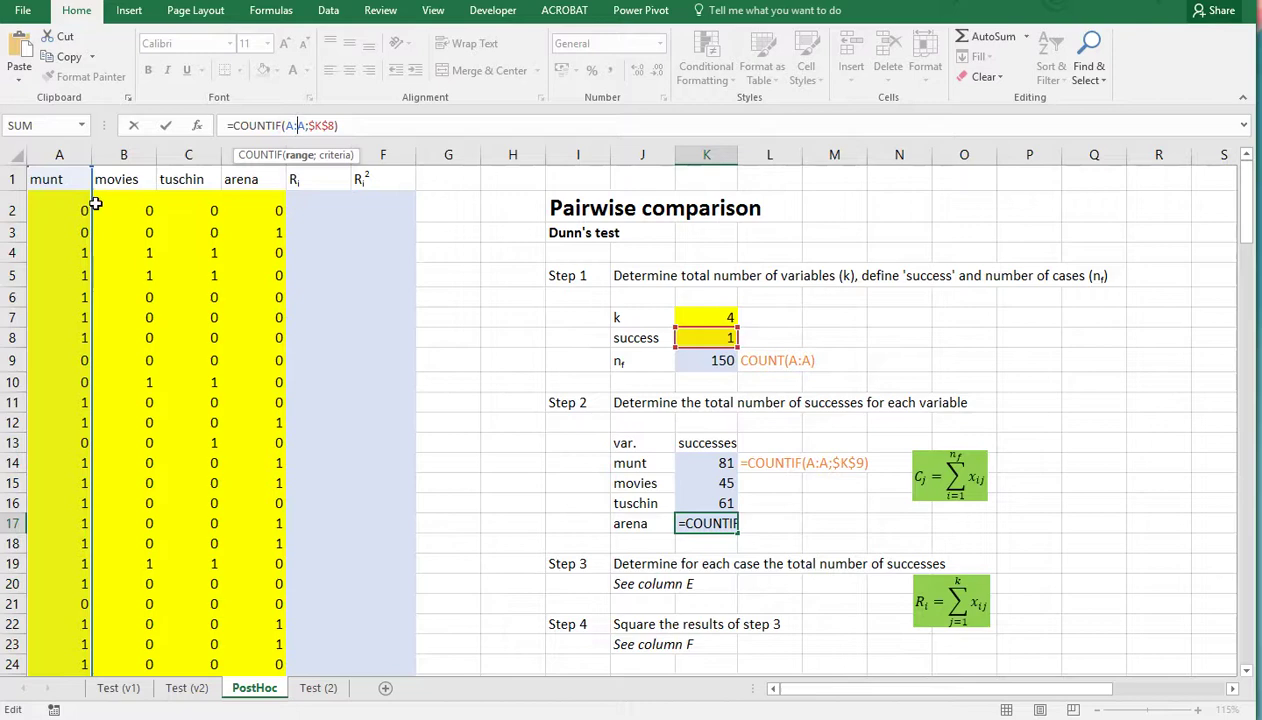
mouse_move(93, 208)
left_mouse_down()
mouse_move(113, 230)
mouse_move(245, 225)
mouse_move(241, 197)
left_mouse_up()
key("Return")
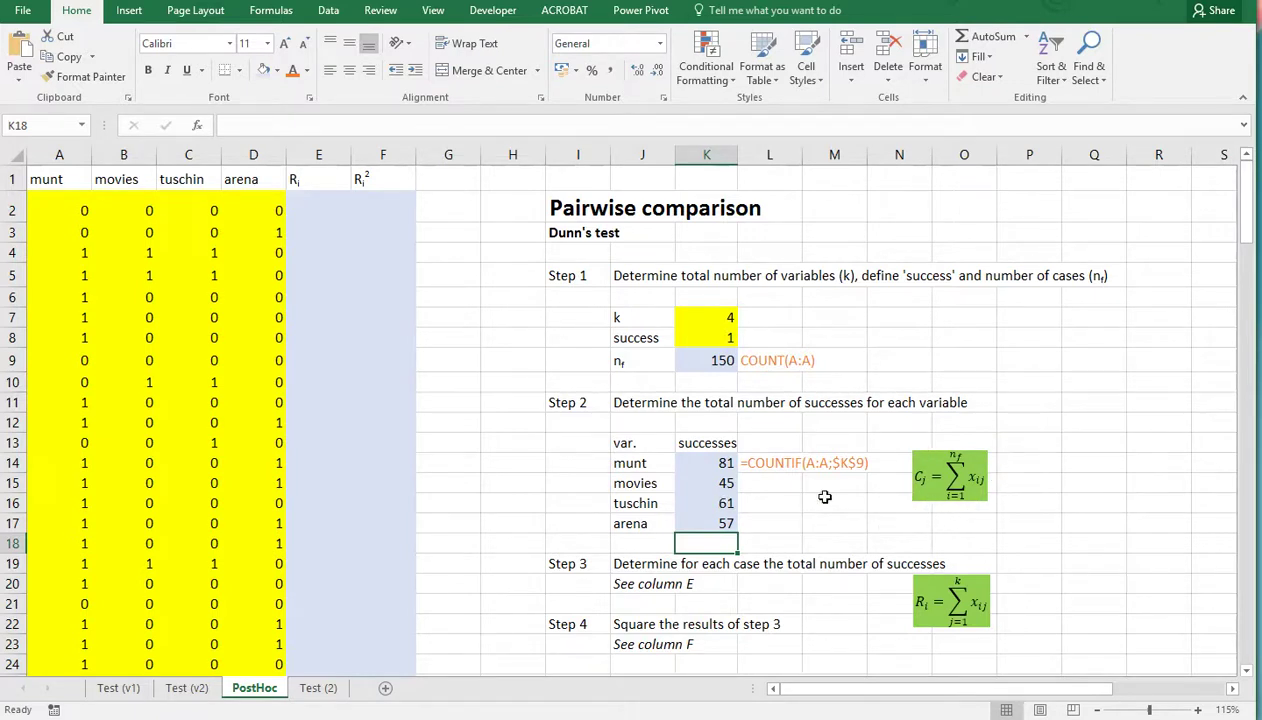
Step: Total each case's successes in column E with =COUNTIF(A2:D2;$K$8) filled down
left_click(645, 566)
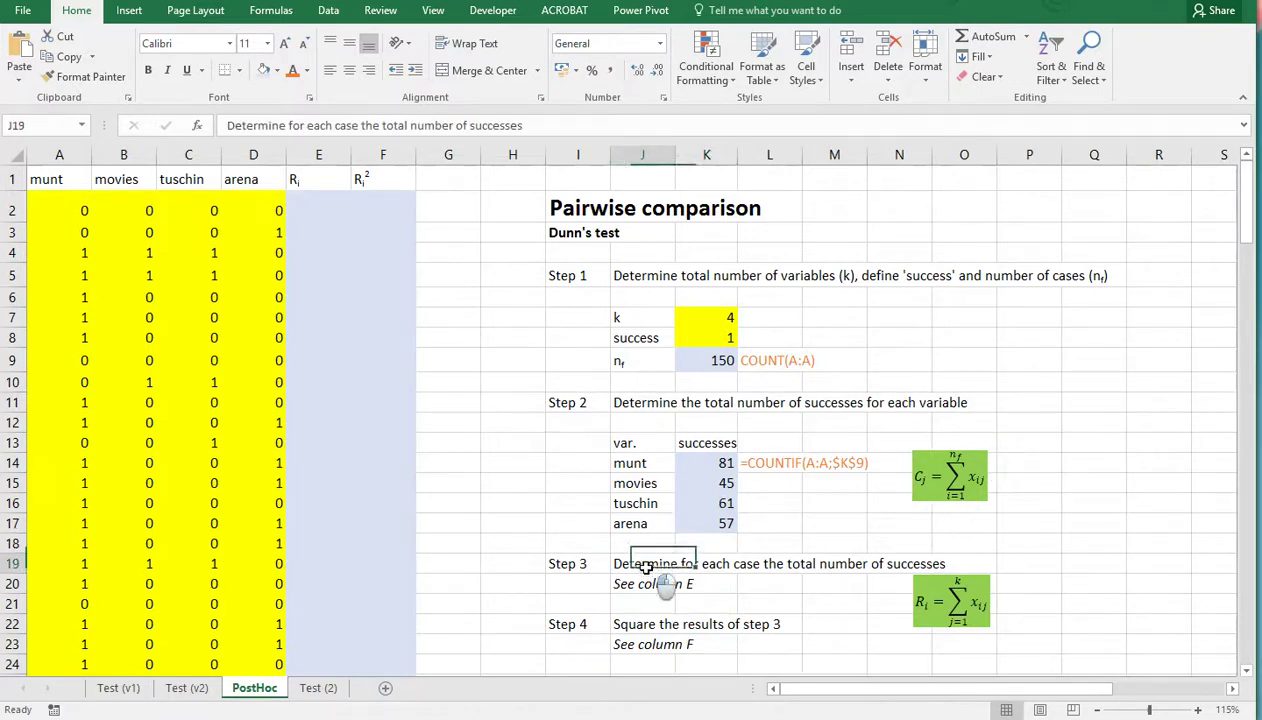
left_click(305, 205)
type("=coun")
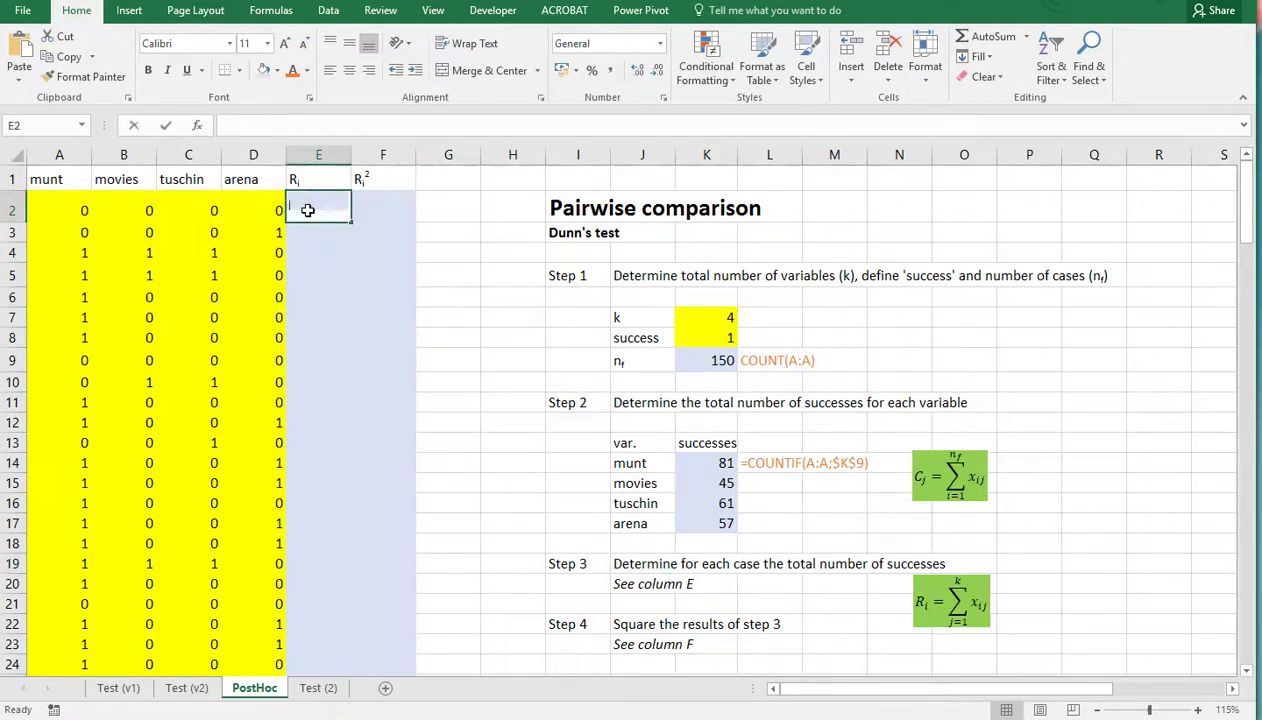
type("tif(")
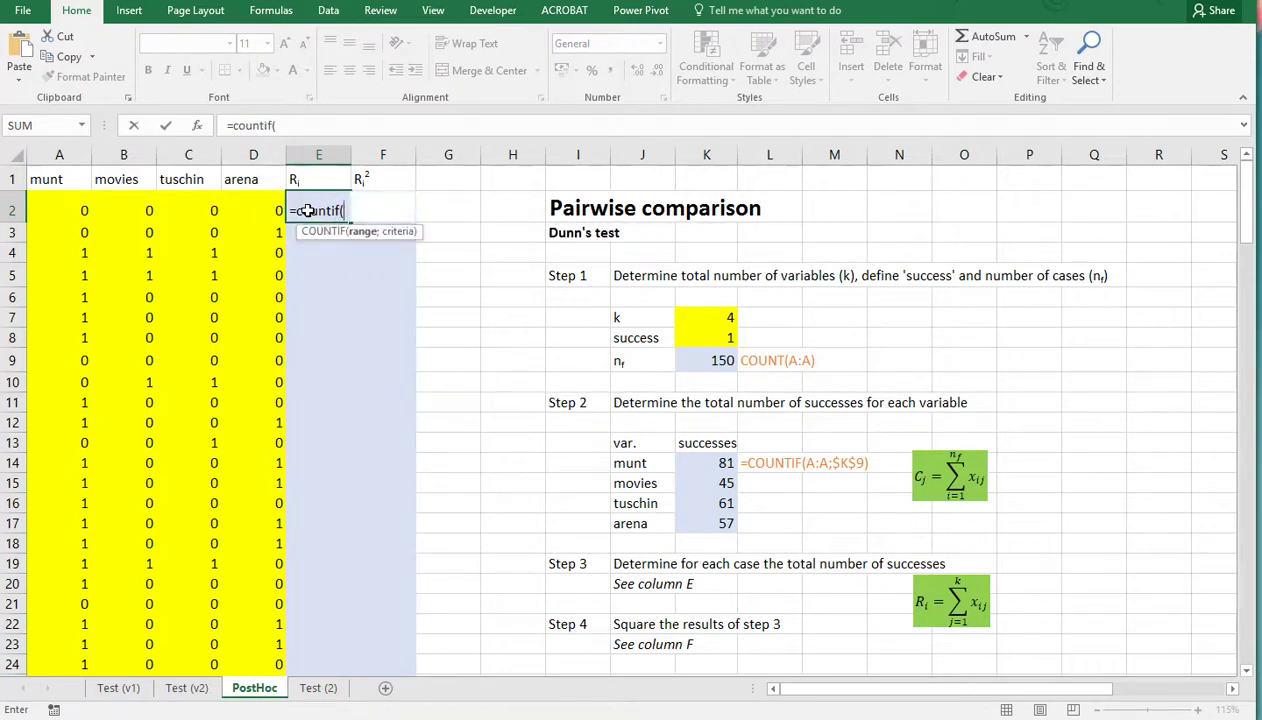
key("Left")
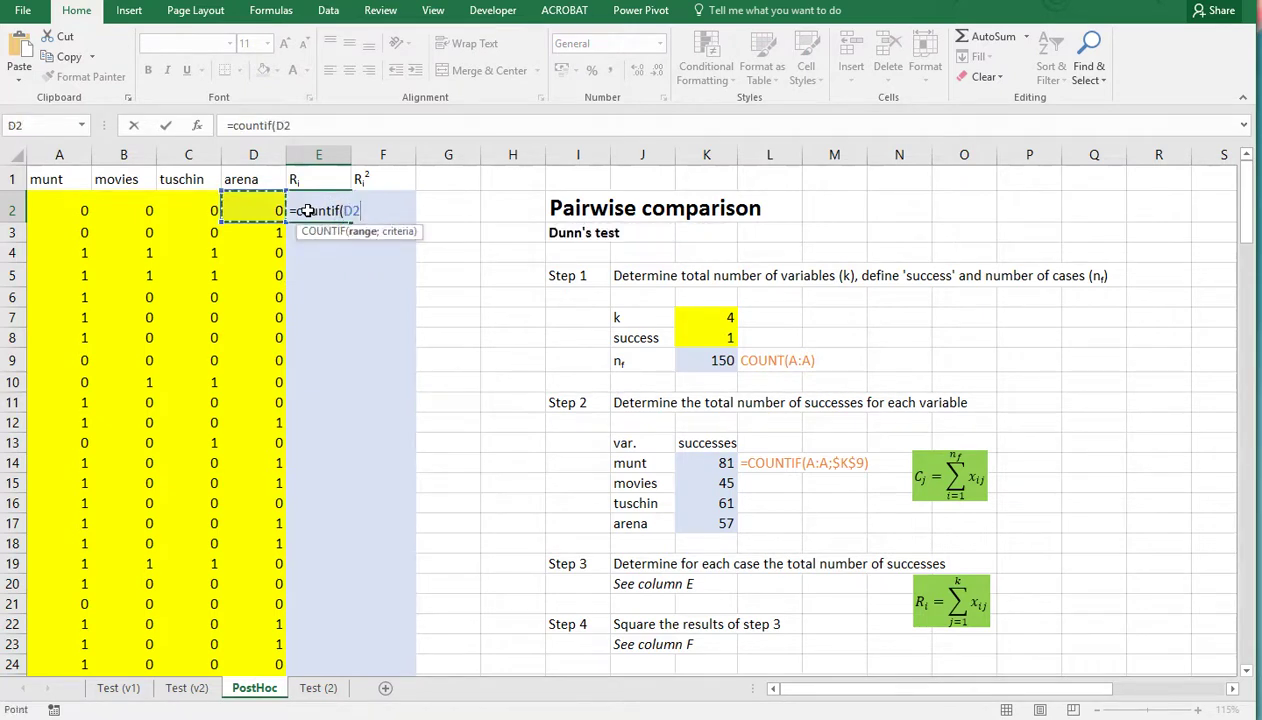
key("shift+Left")
key("shift+Left")
key("shift+Left")
type(";")
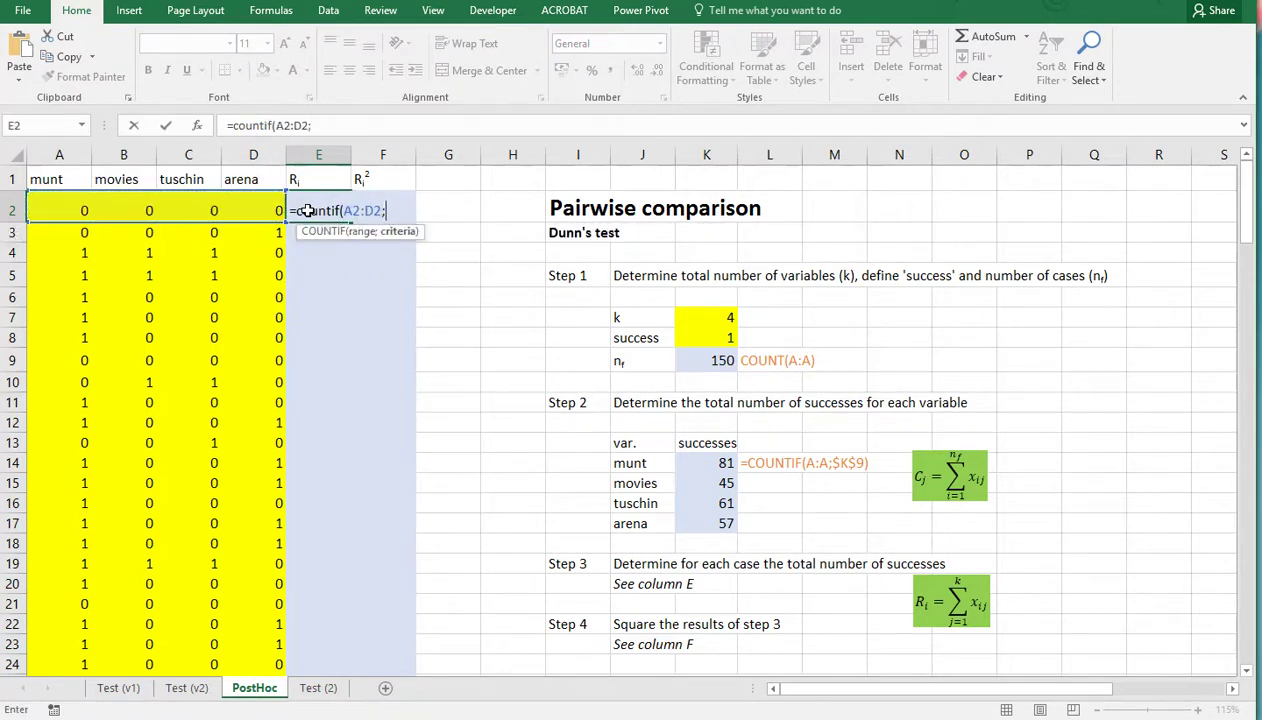
left_click(687, 337)
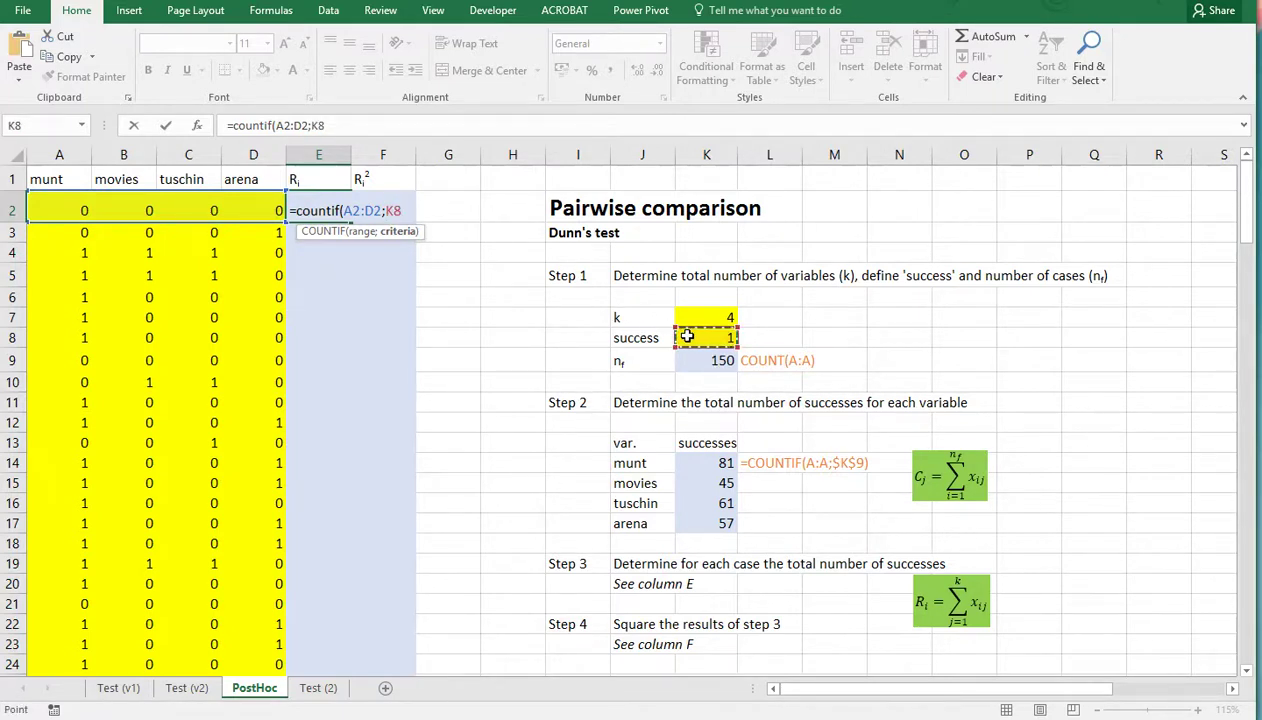
key("F4")
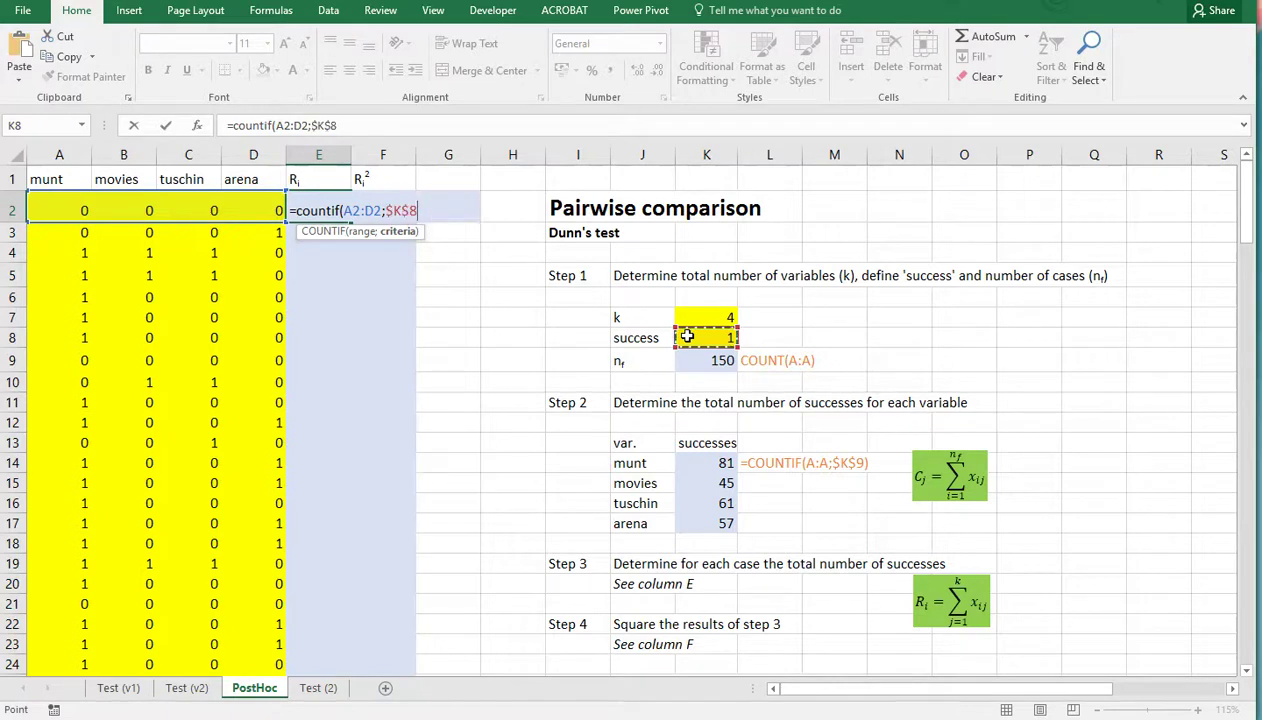
type(")")
key("ctrl+Return")
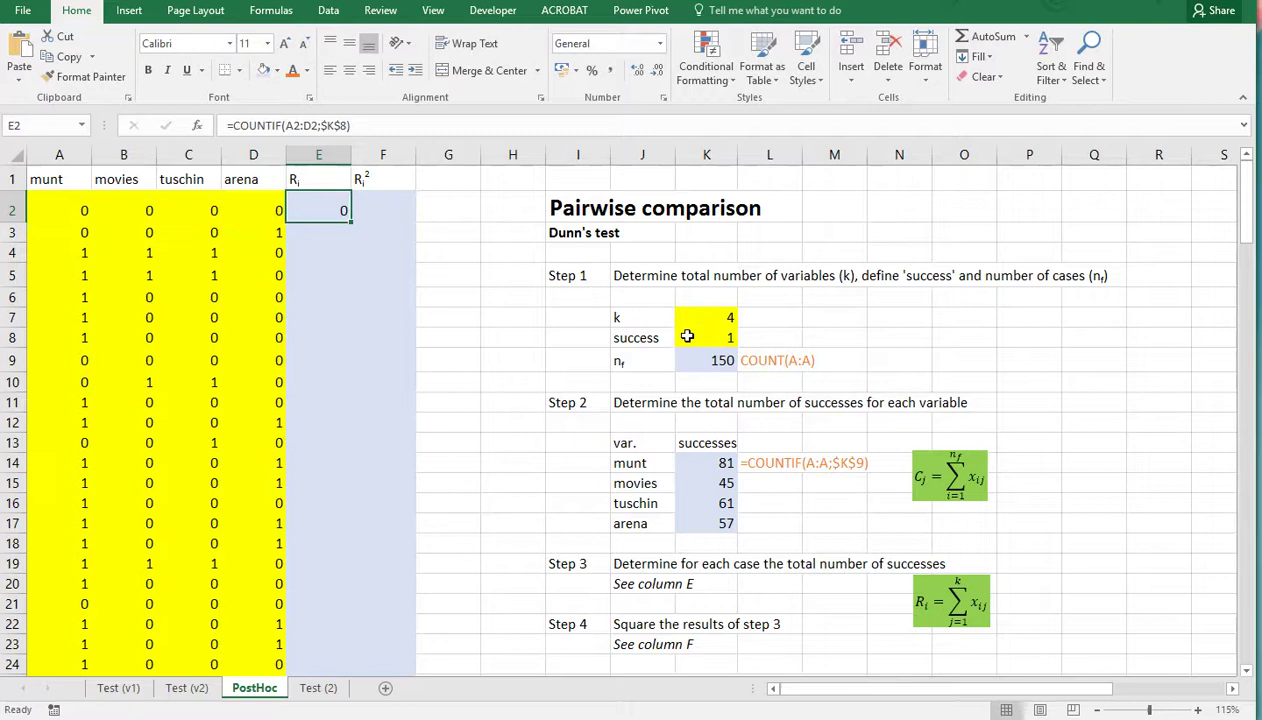
double_click(351, 223)
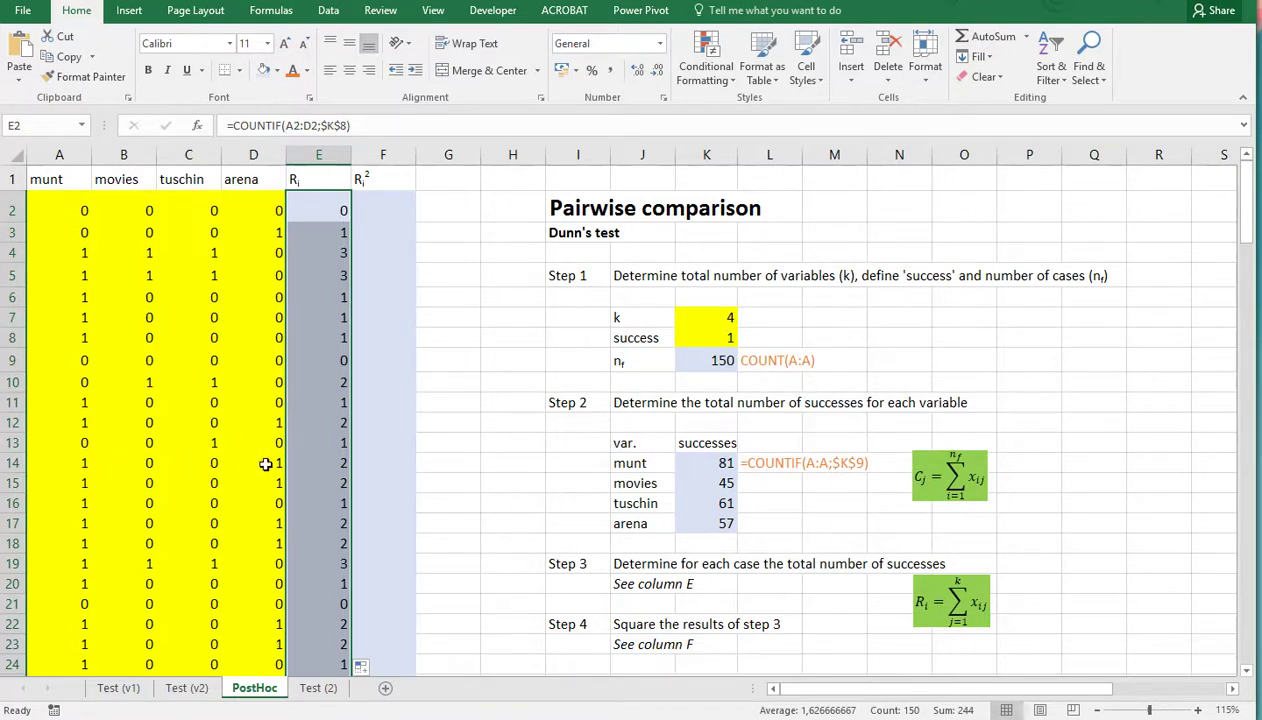
left_click(316, 463)
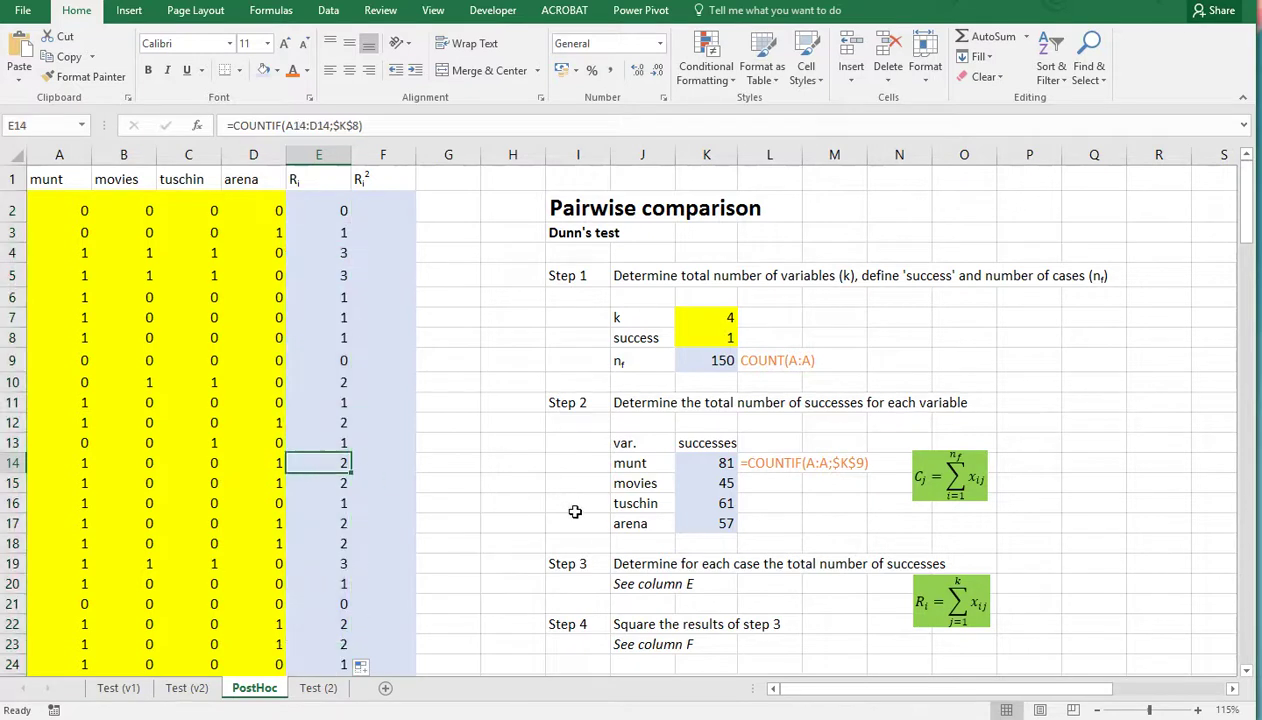
Step: Fill column F with each case's squared total using =E2^2
left_click(634, 618)
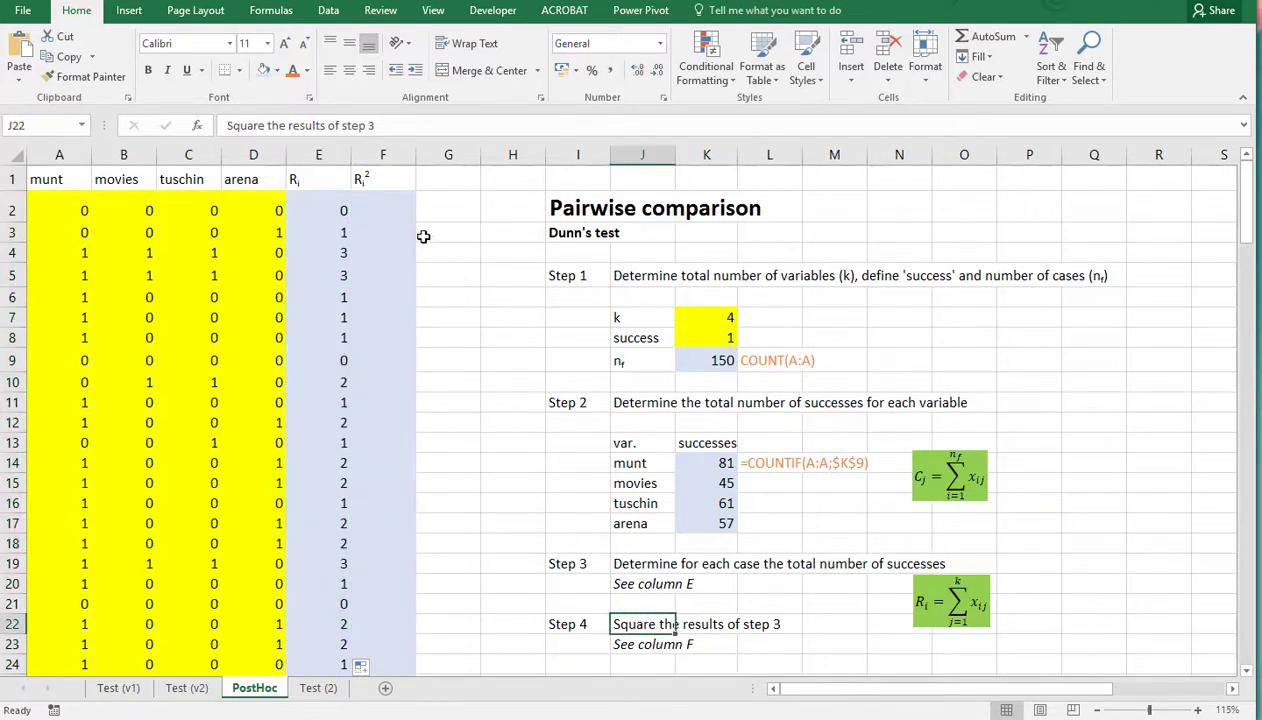
left_click(381, 210)
type("=")
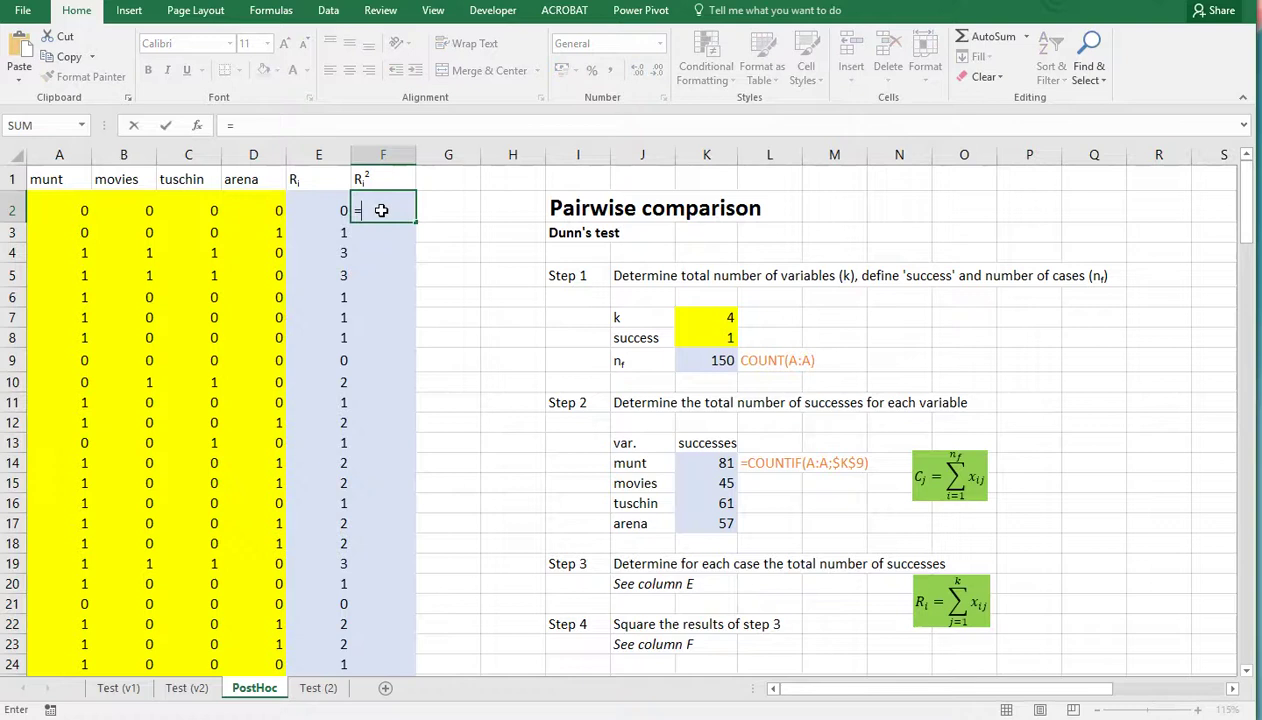
key("Left")
type("^")
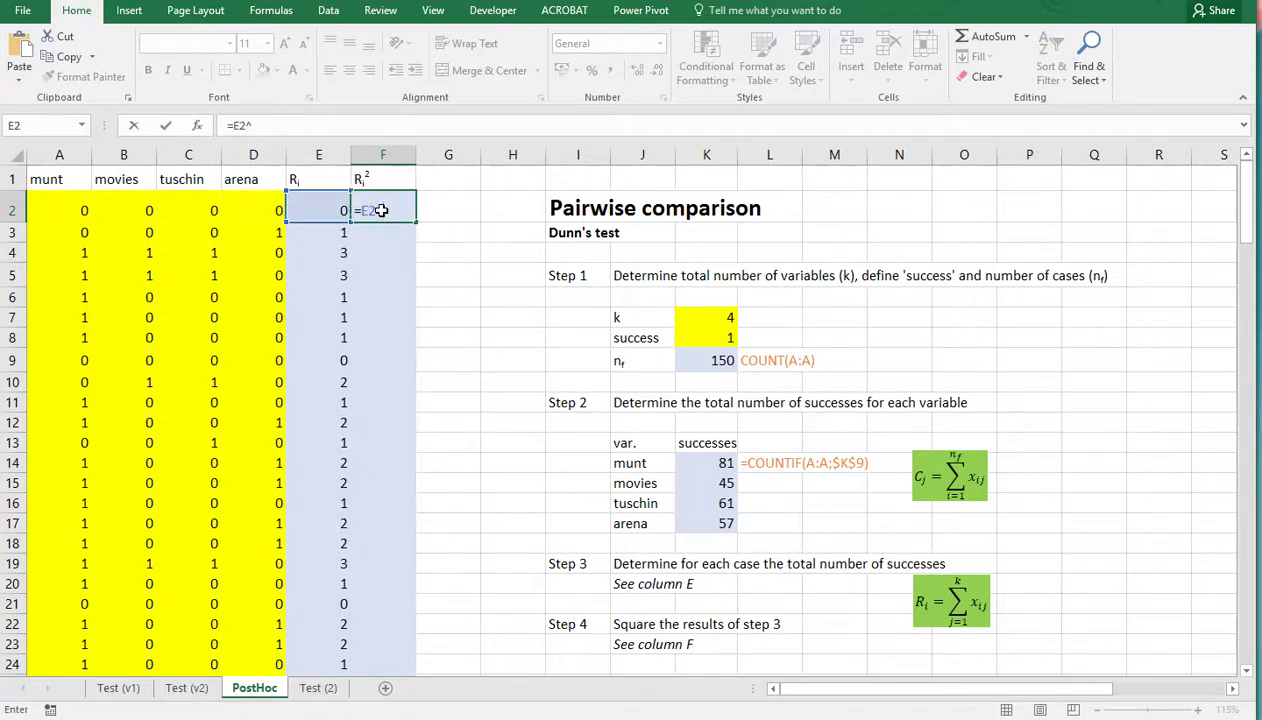
type("2")
key("Return")
left_click(381, 210)
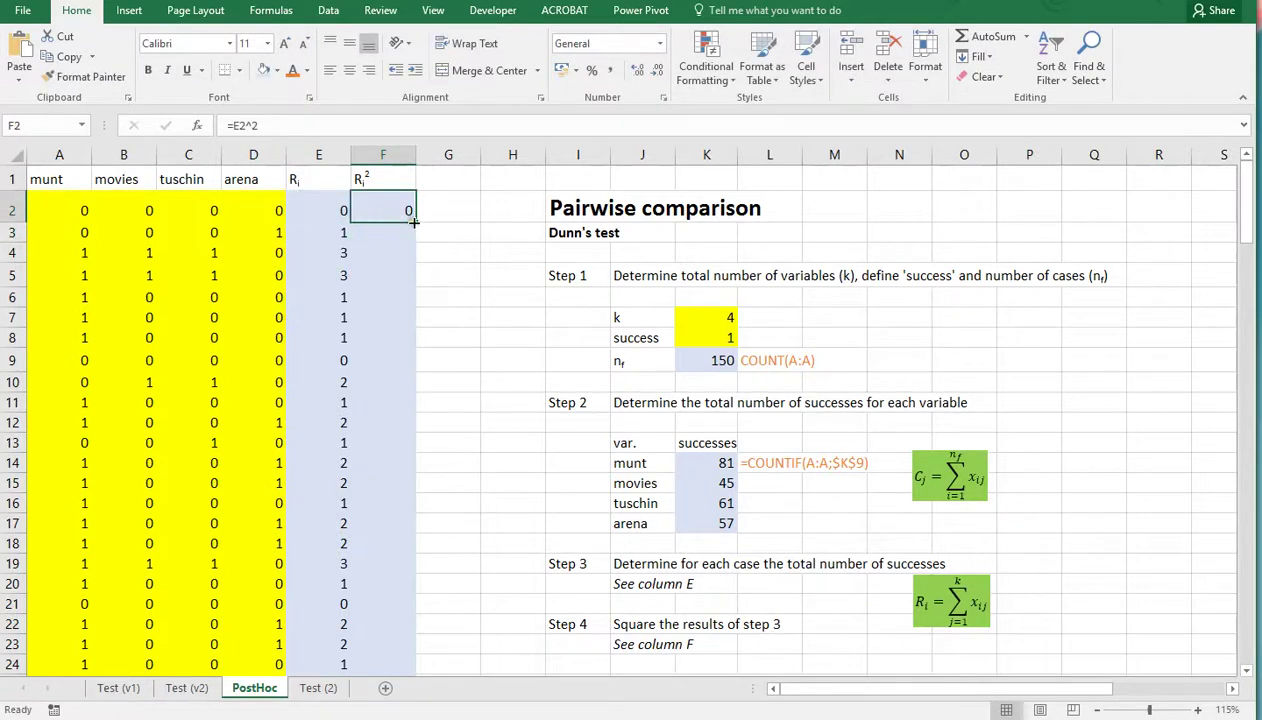
double_click(416, 222)
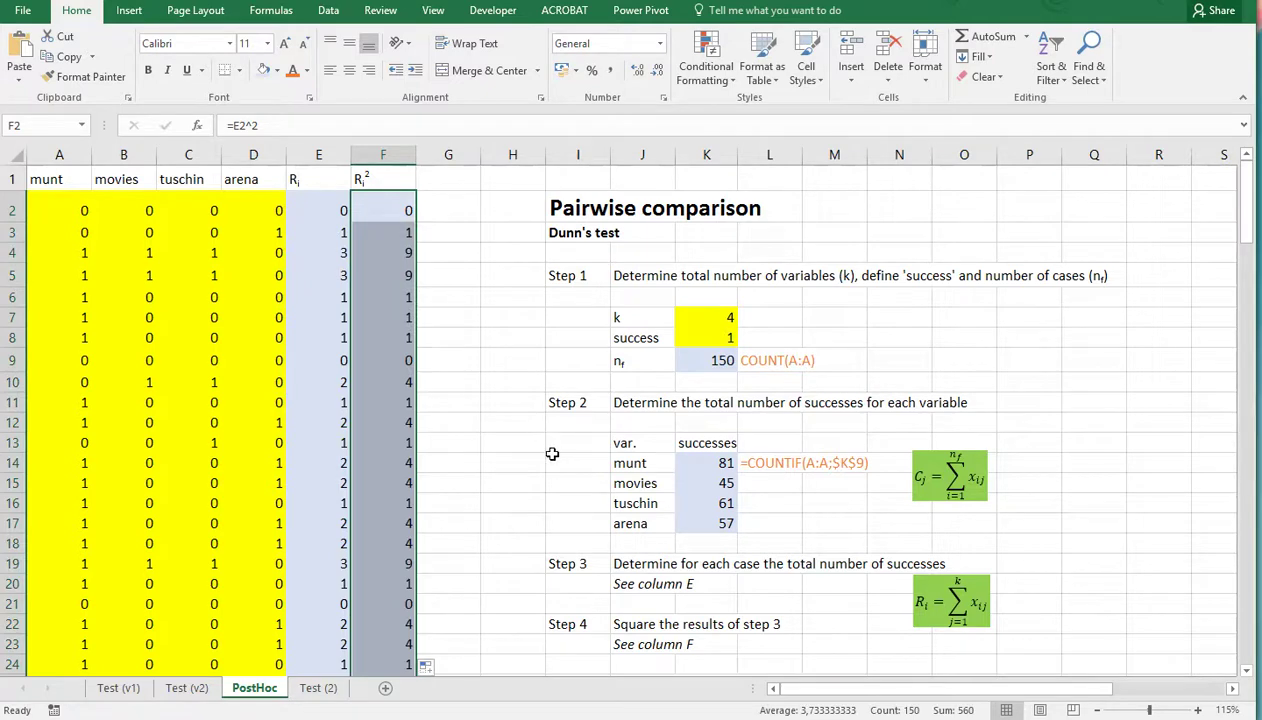
Step: Enter =SQRT(2*(K7*SUM(E:E)-SUM(F:F))/(K7*(K7-1)*K9)) in K27 for the standard error
scroll(552, 453, "down", 1)
scroll(552, 453, "down", 1)
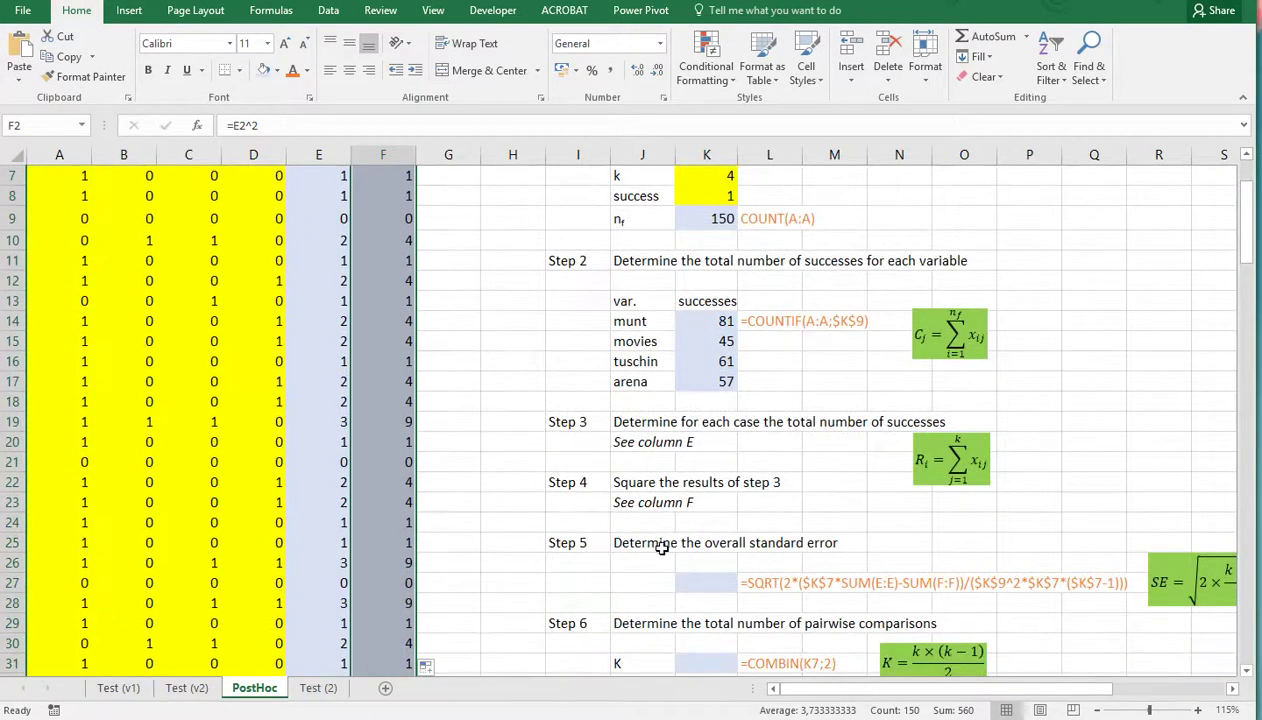
left_click_drag(817, 688, 895, 689)
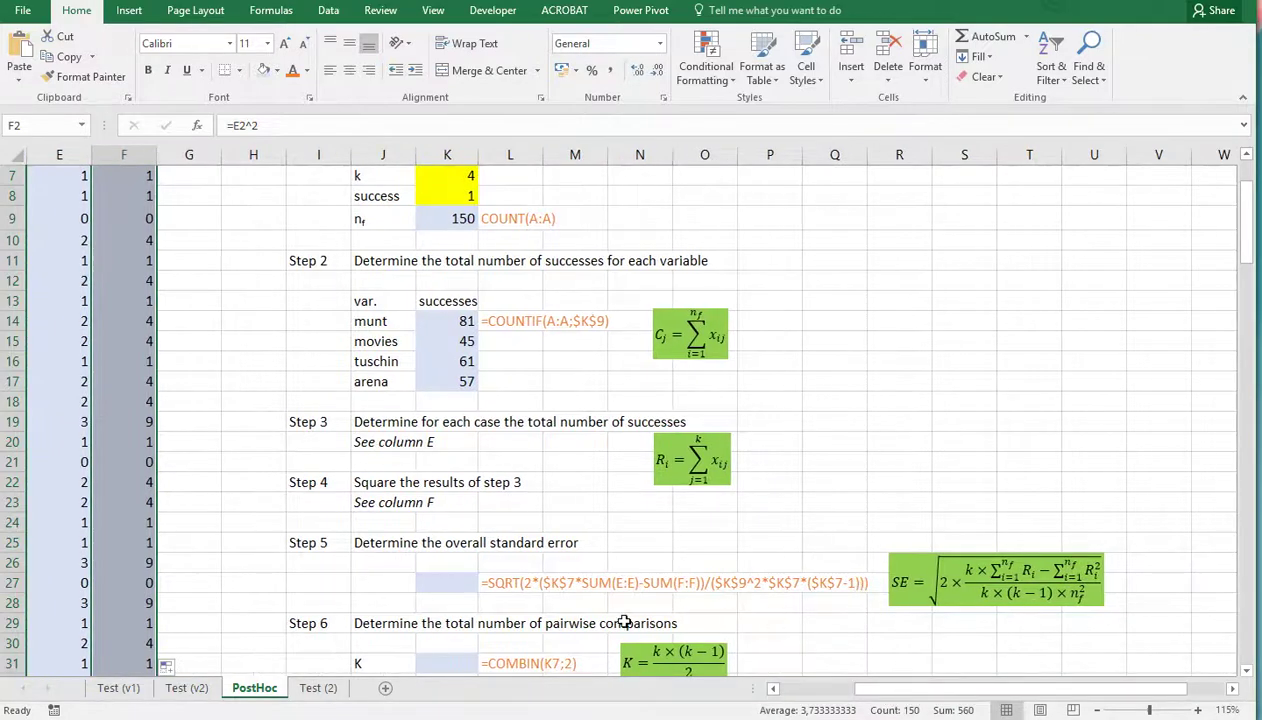
left_click(450, 583)
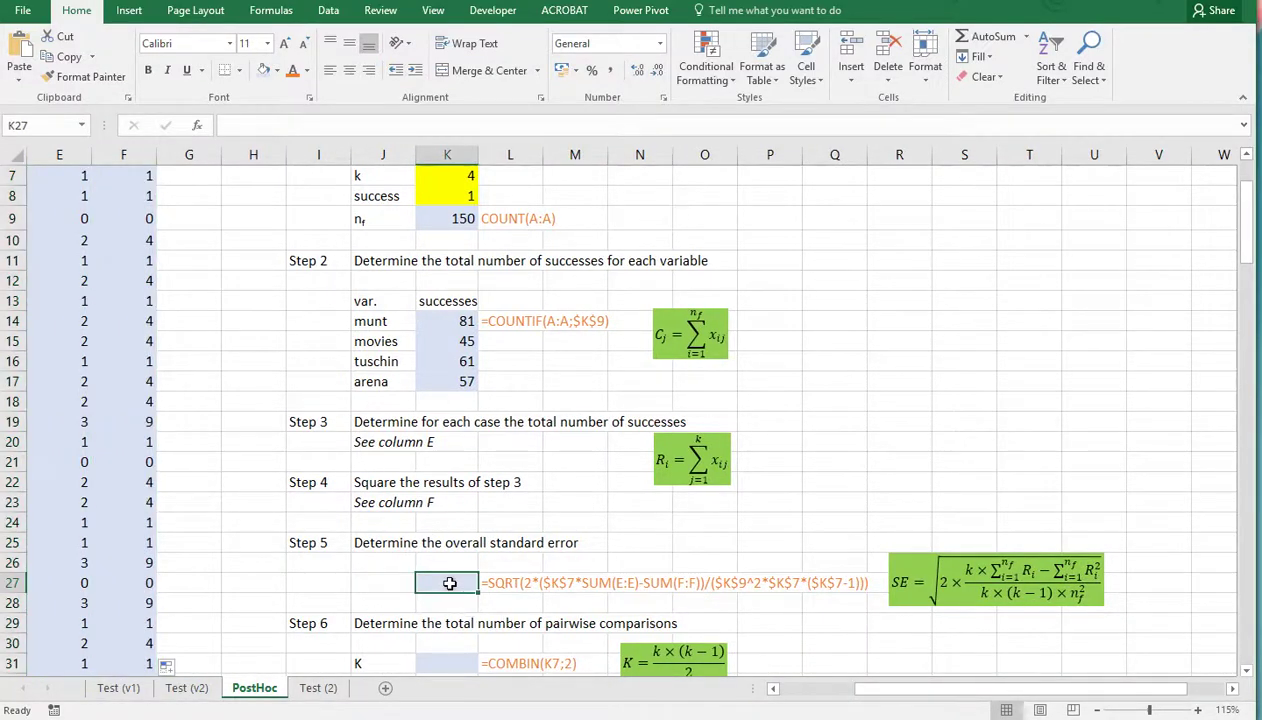
type("=sq")
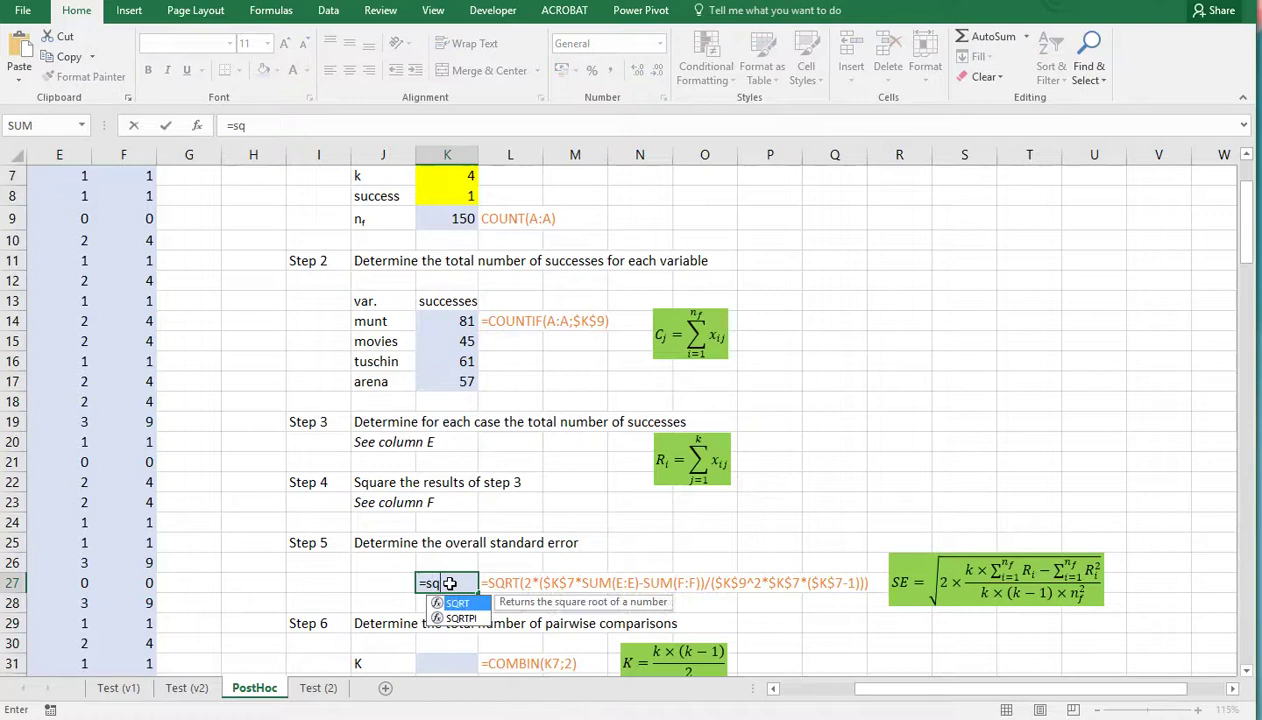
type("rt(")
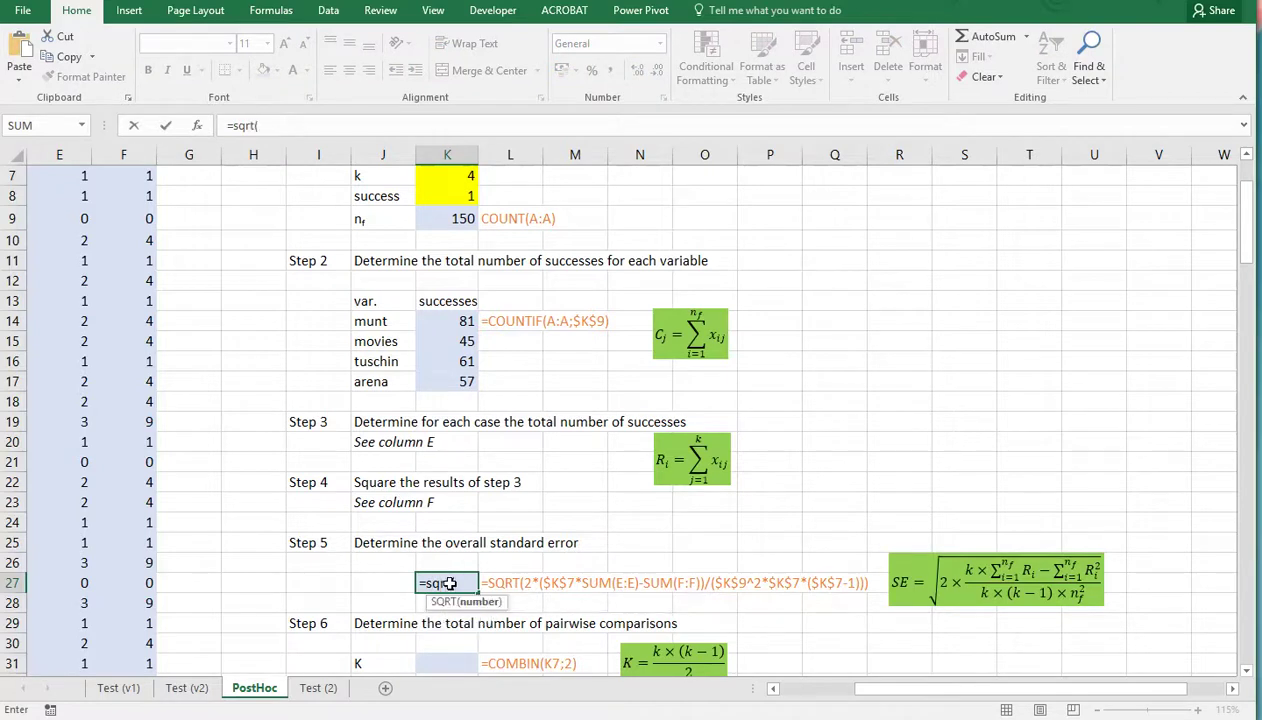
type("2")
type("*(")
left_click(445, 175)
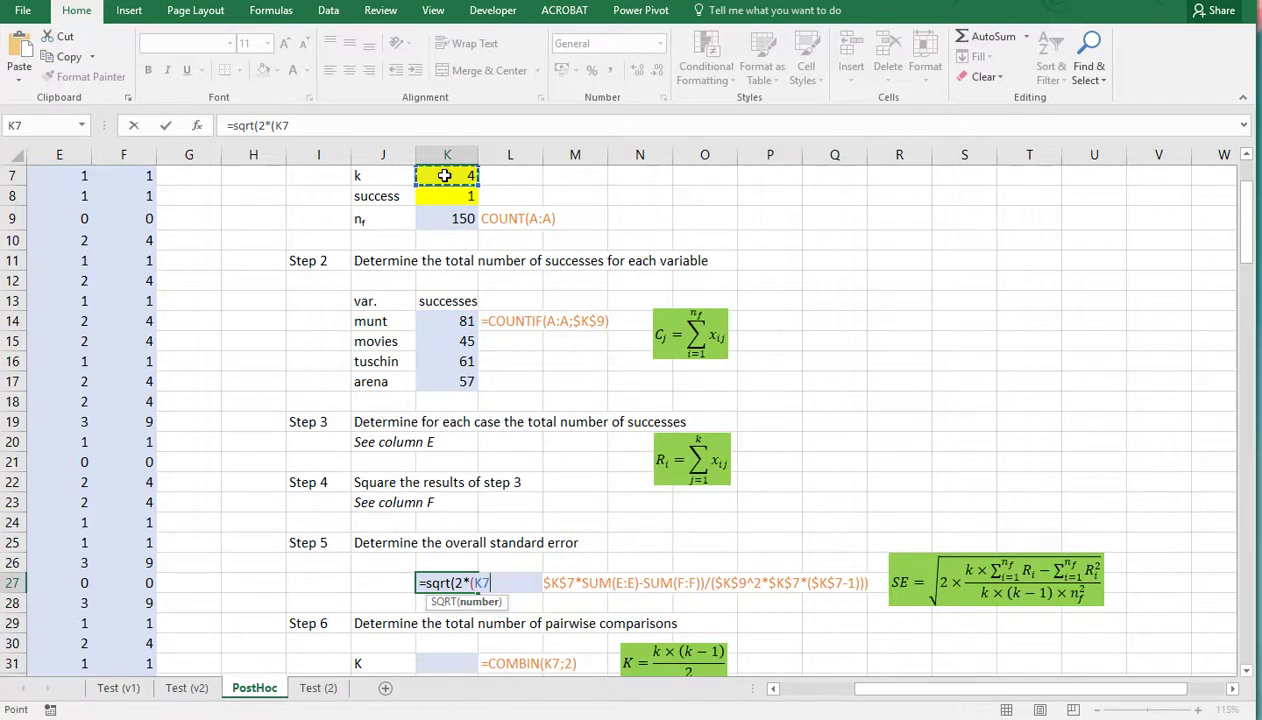
type("*")
type("s")
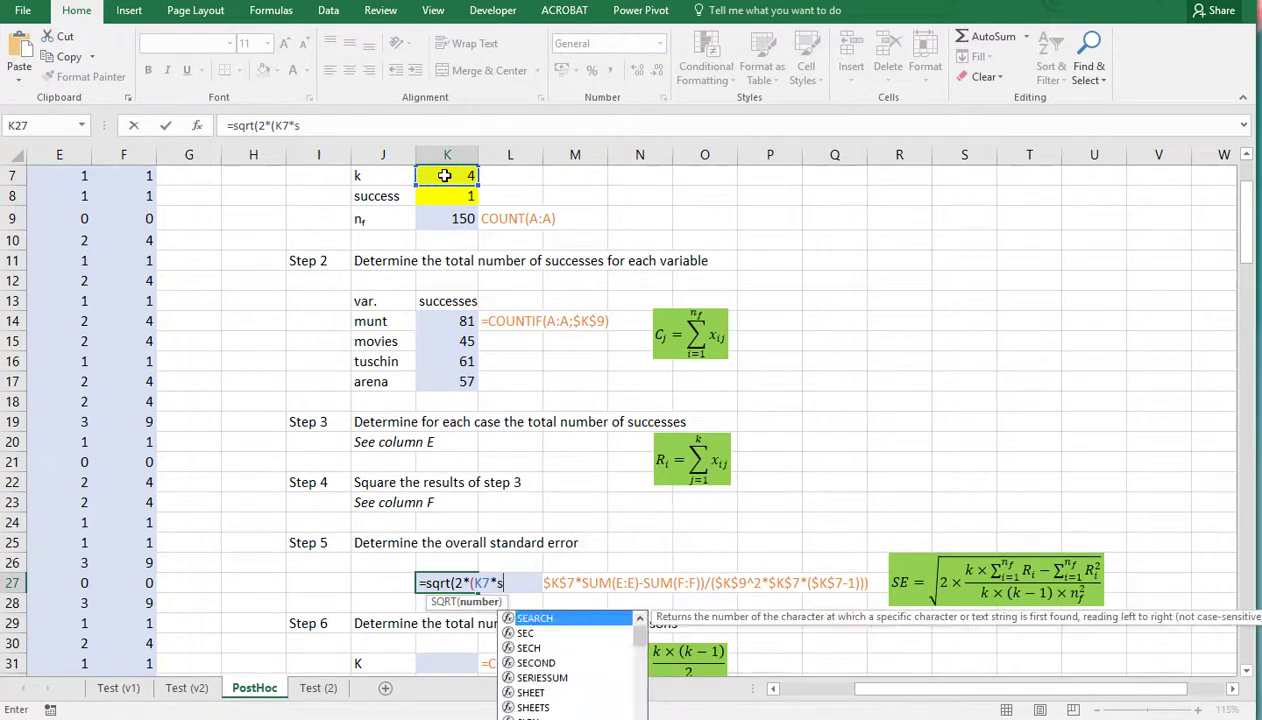
type("um(")
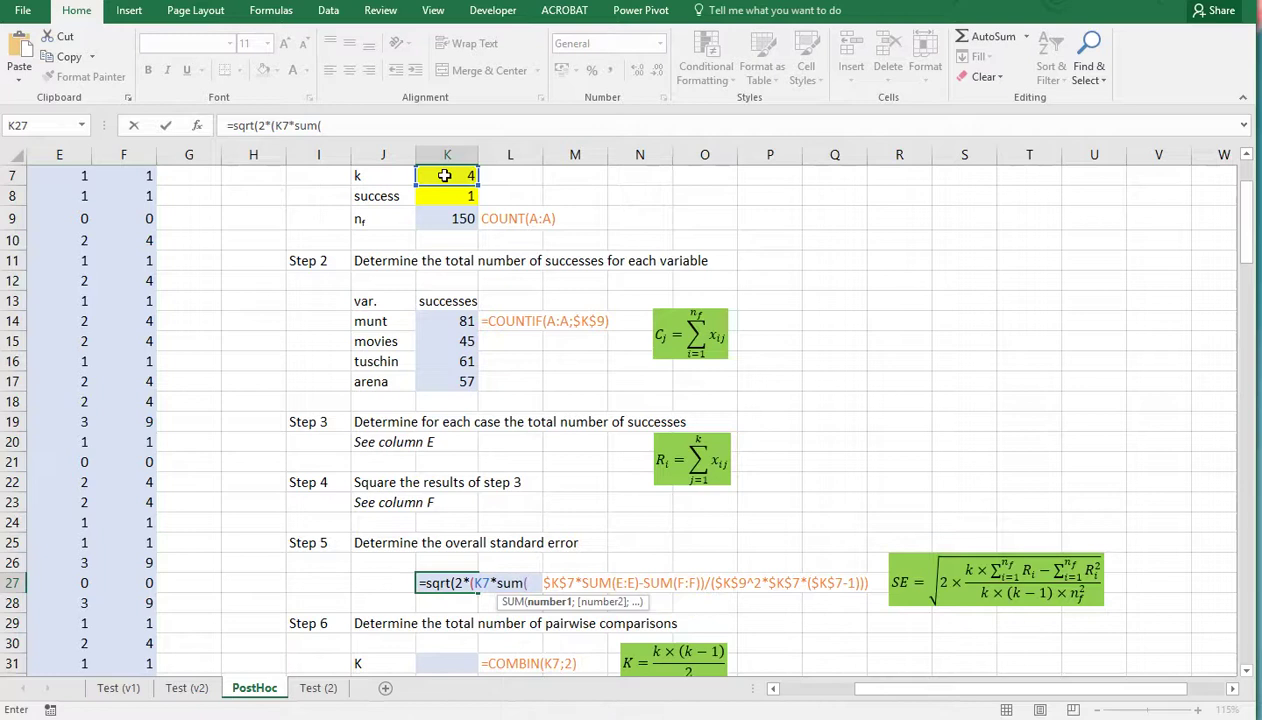
left_click(59, 154)
type(")")
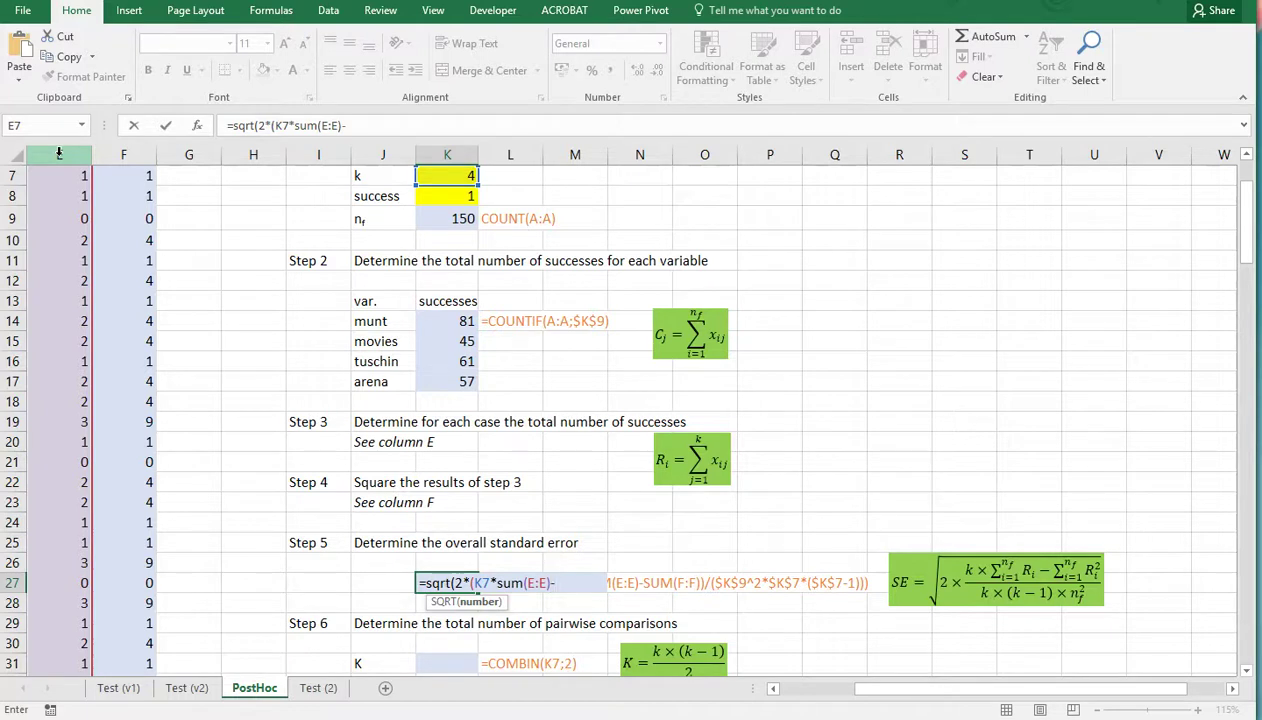
type("-sum(")
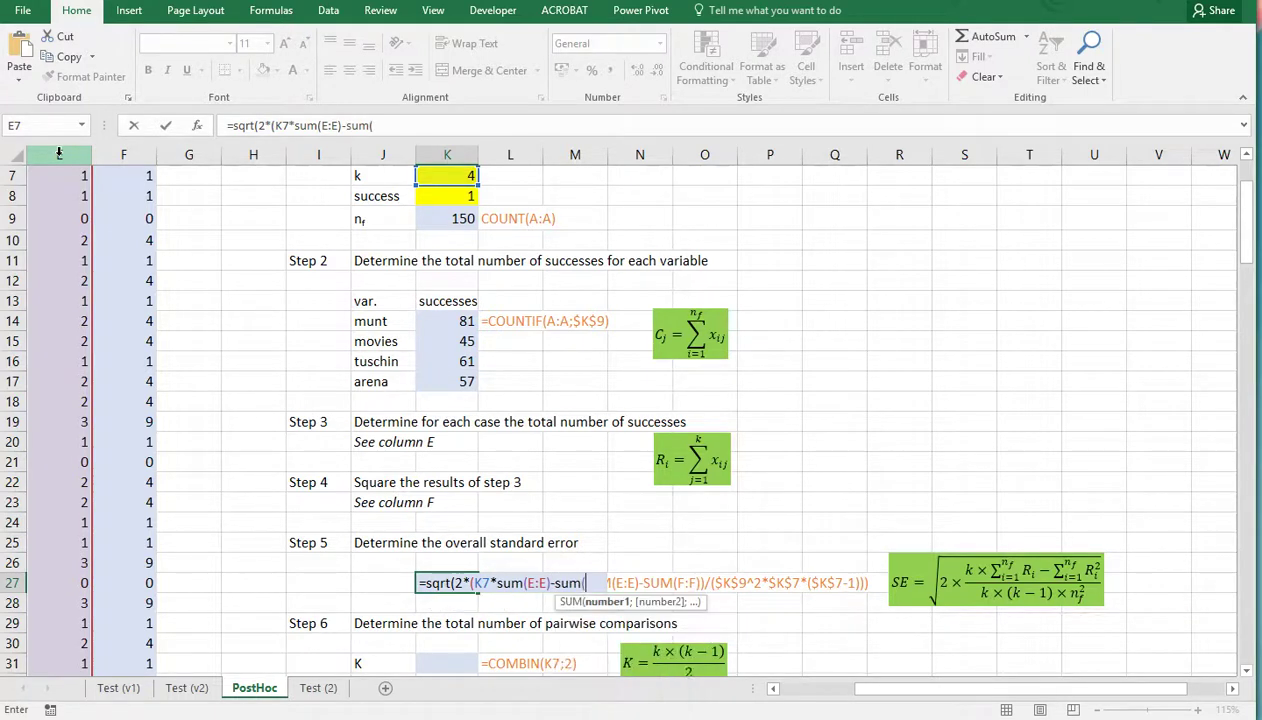
left_click(120, 153)
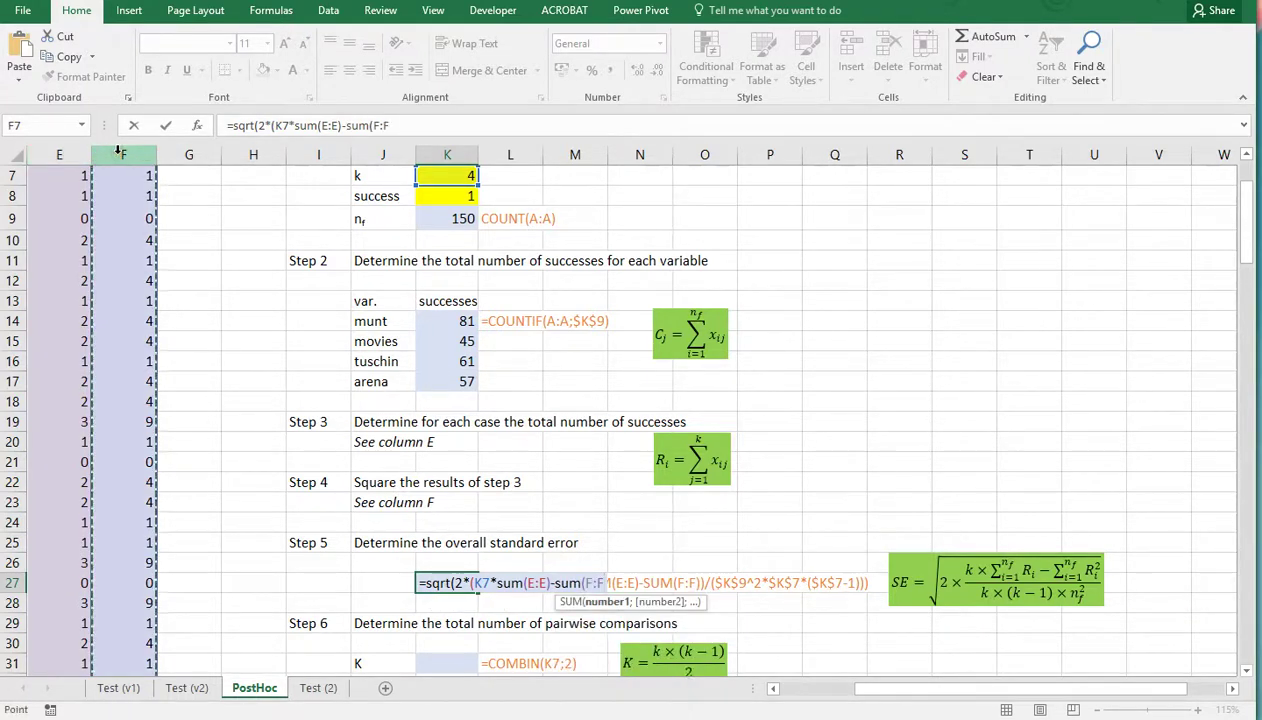
type(")")
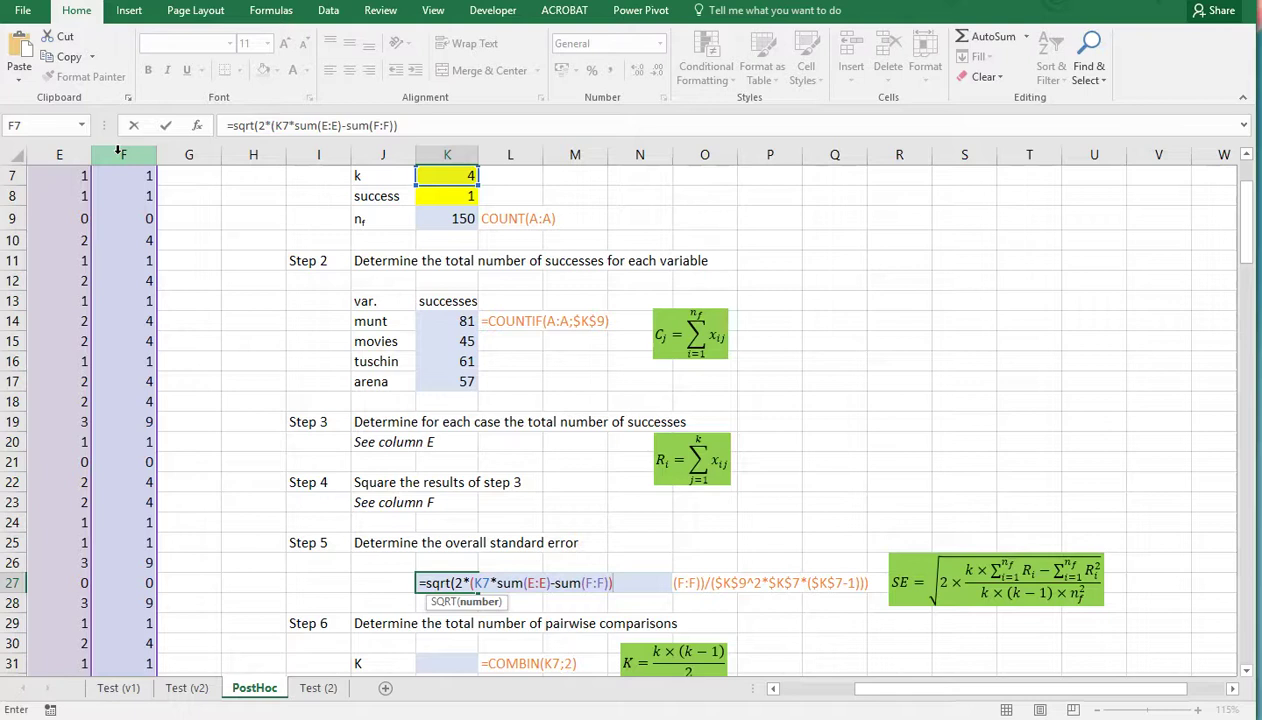
type(")/(")
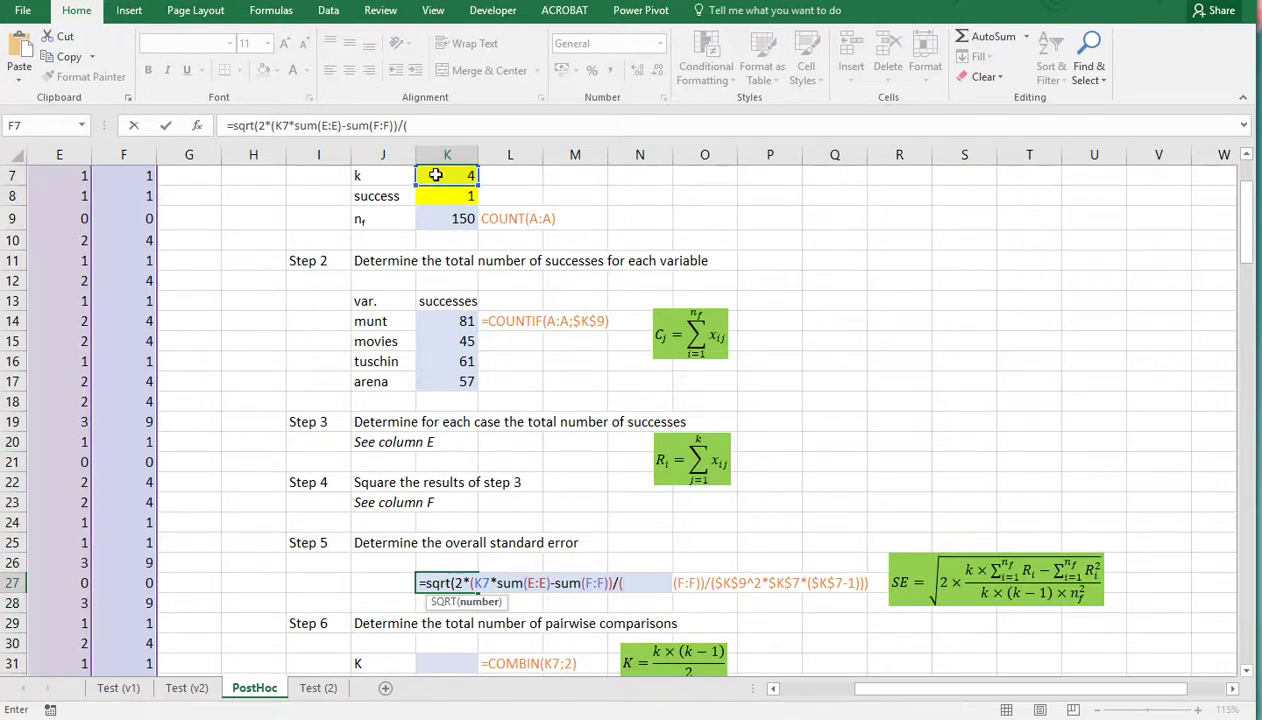
left_click(436, 175)
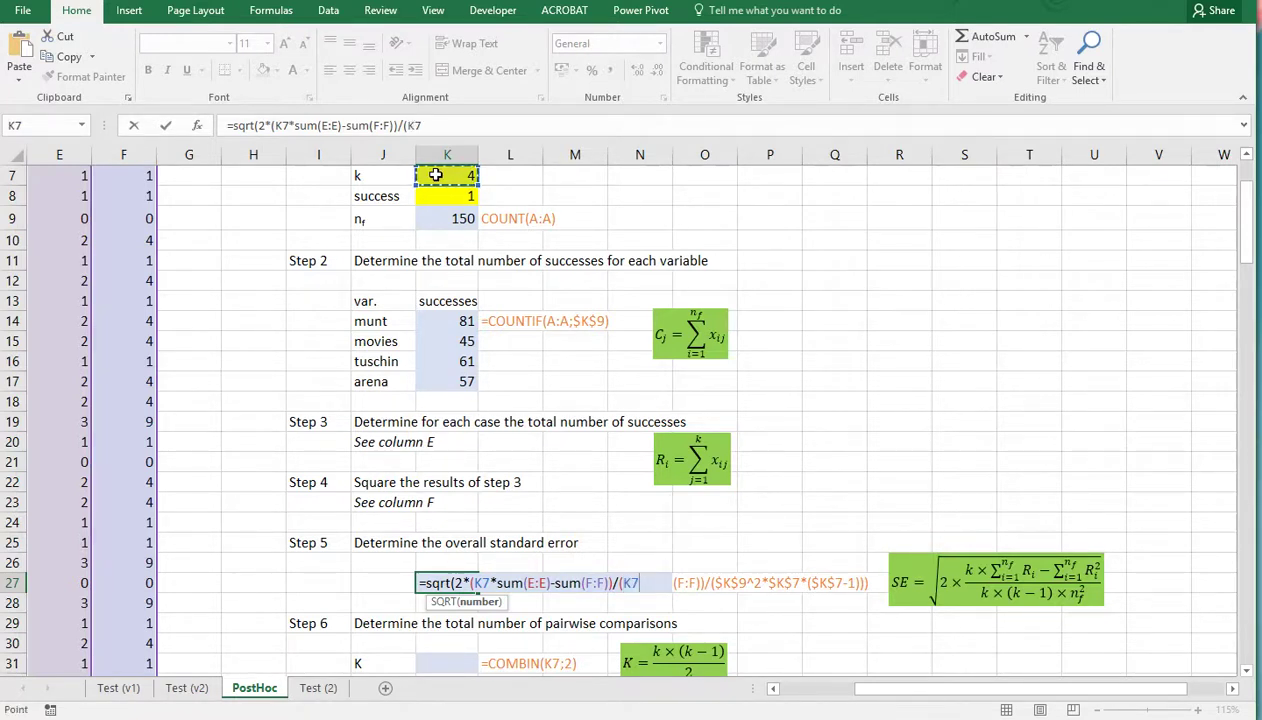
type("*(")
left_click(436, 175)
type("-1")
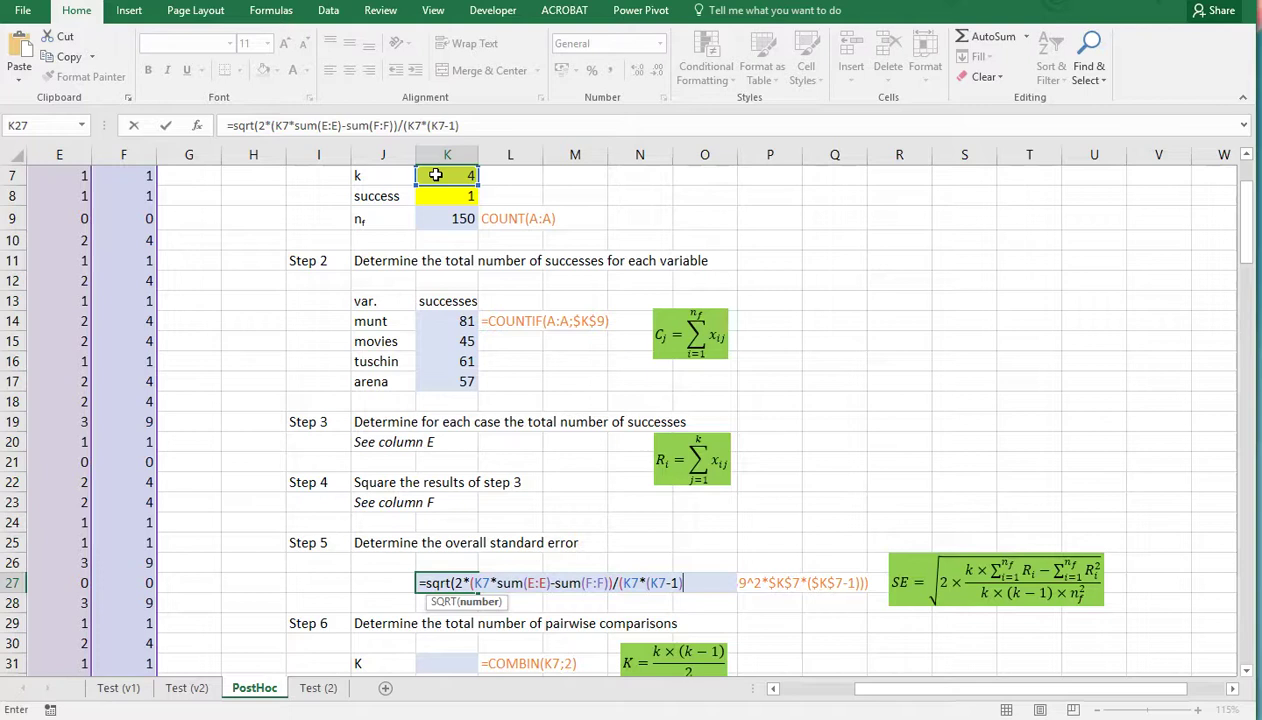
type(")*")
left_click(441, 221)
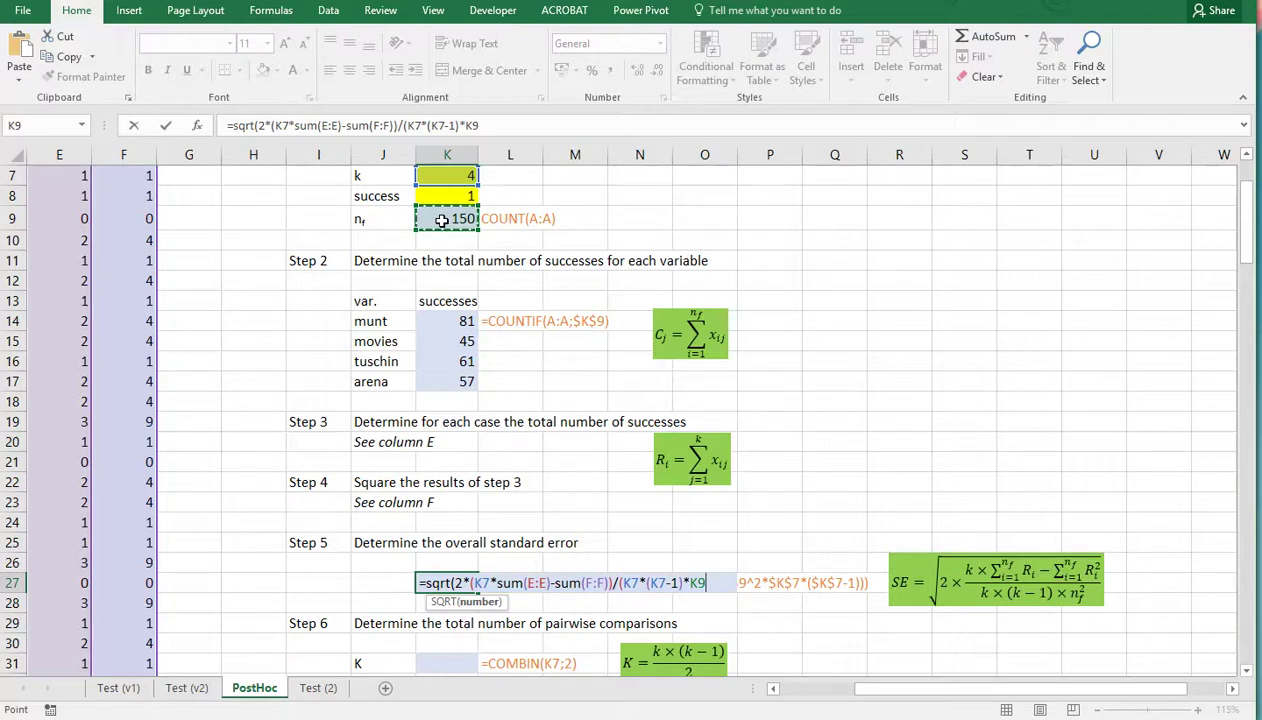
type("))")
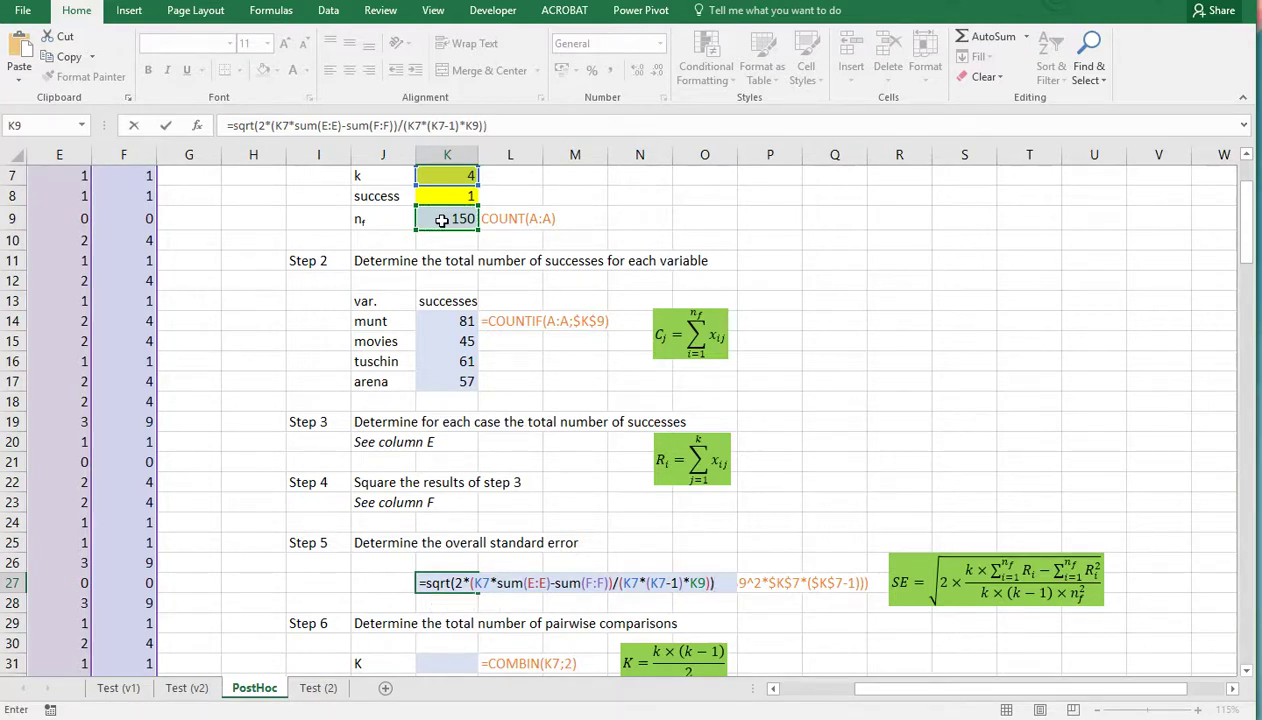
key("Return")
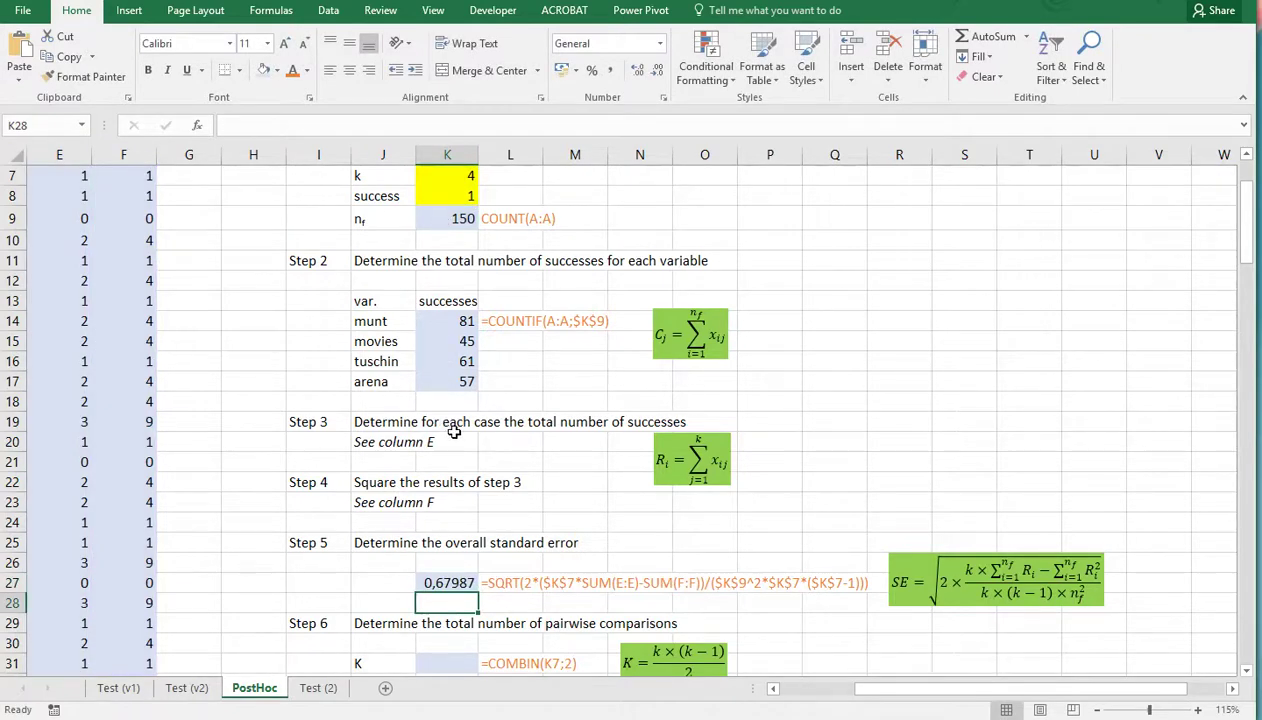
Step: Fix the K27 formula by squaring K9, giving 0,05551
scroll(454, 431, "down", 1)
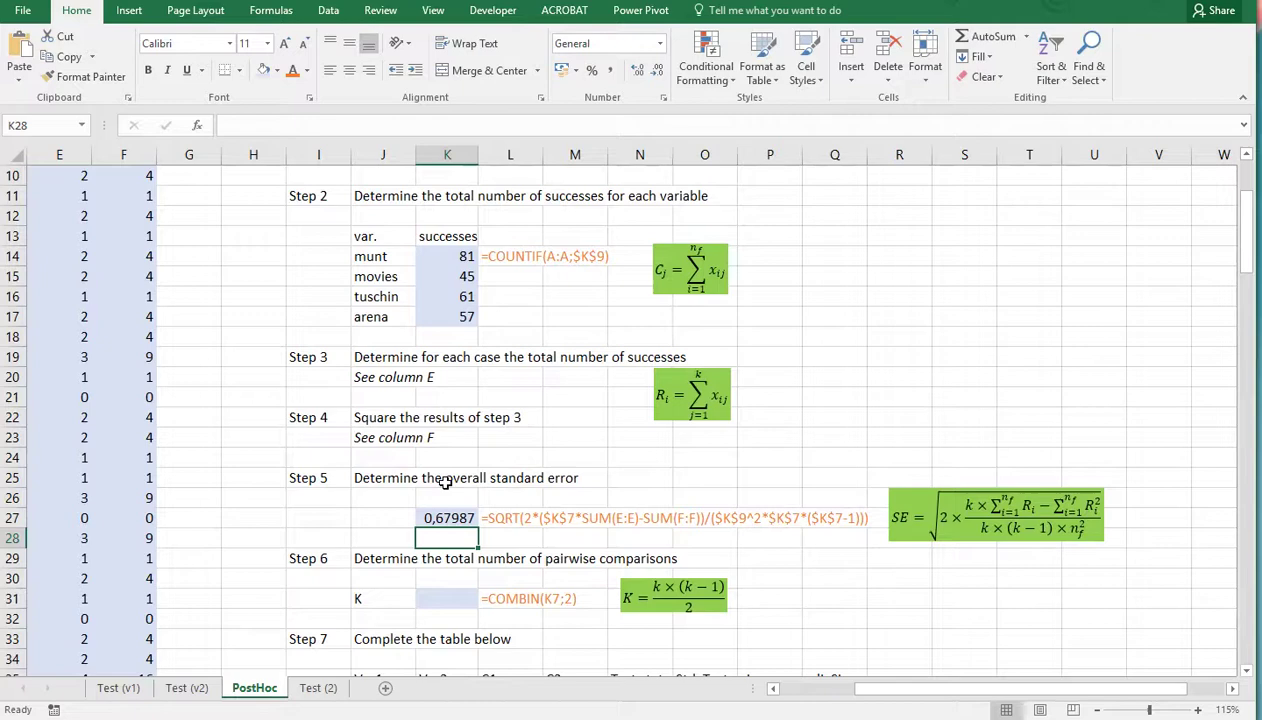
scroll(446, 482, "down", 1)
double_click(446, 457)
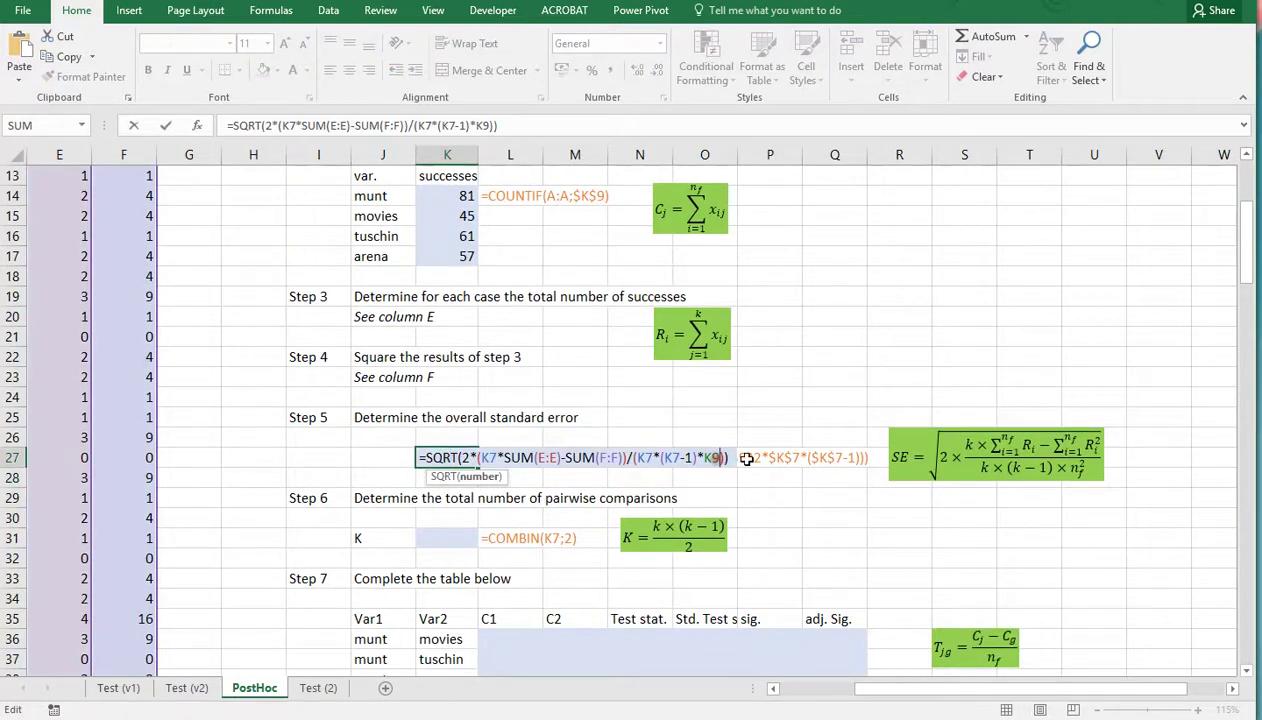
type("^2")
key("Return")
key("Up")
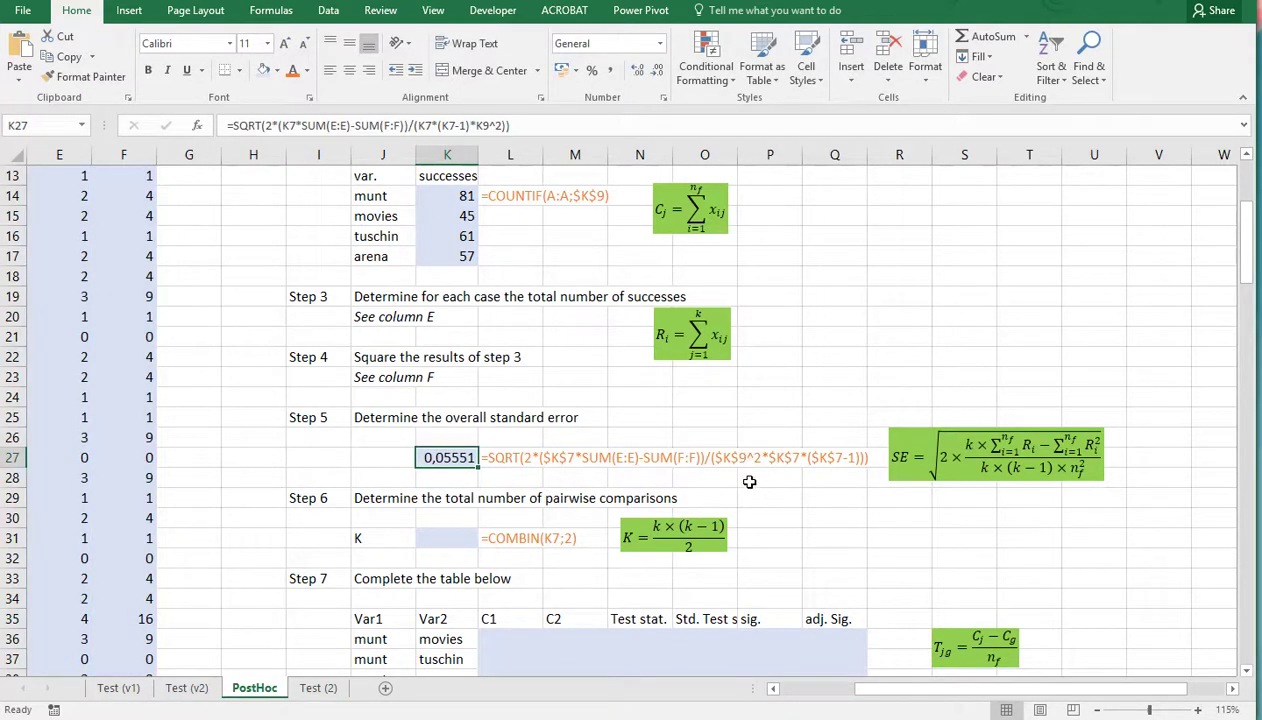
Step: Enter =COMBIN(K7;2) in K31, giving 6 pairwise comparisons
left_click(446, 530)
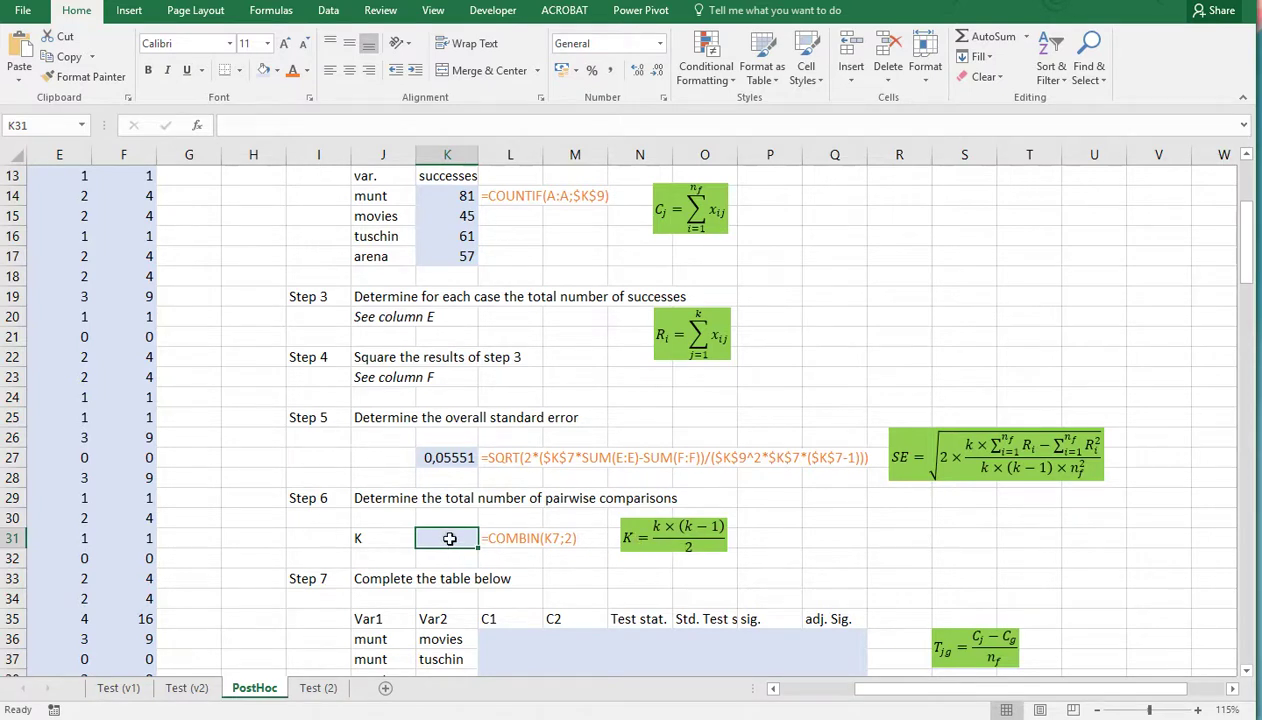
type("=")
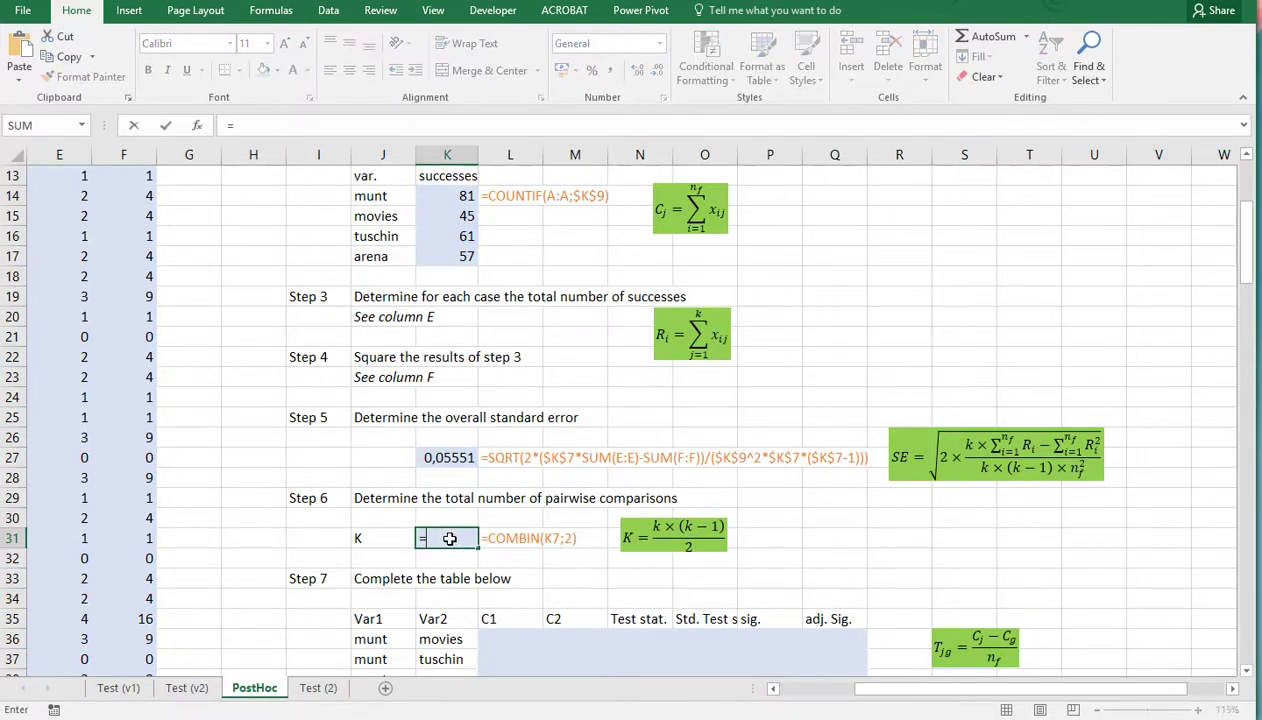
type("combin(")
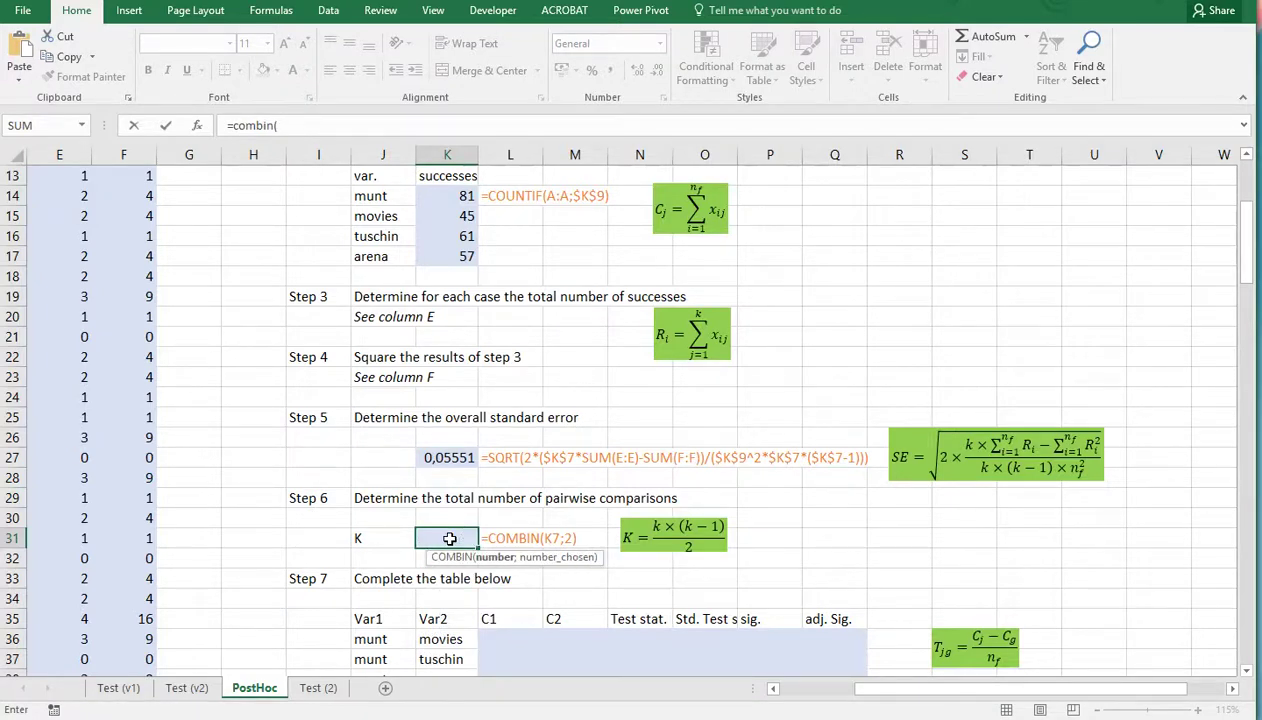
scroll(445, 500, "up", 4)
left_click(431, 321)
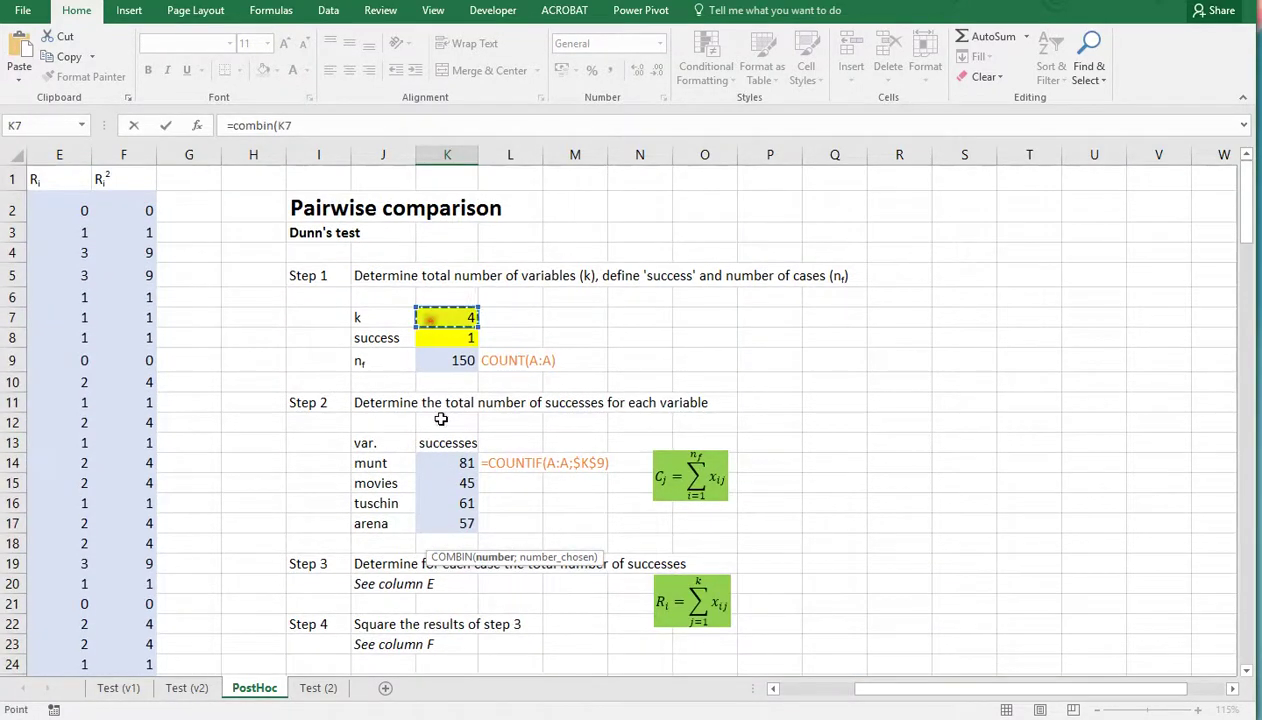
scroll(440, 425, "down", 4)
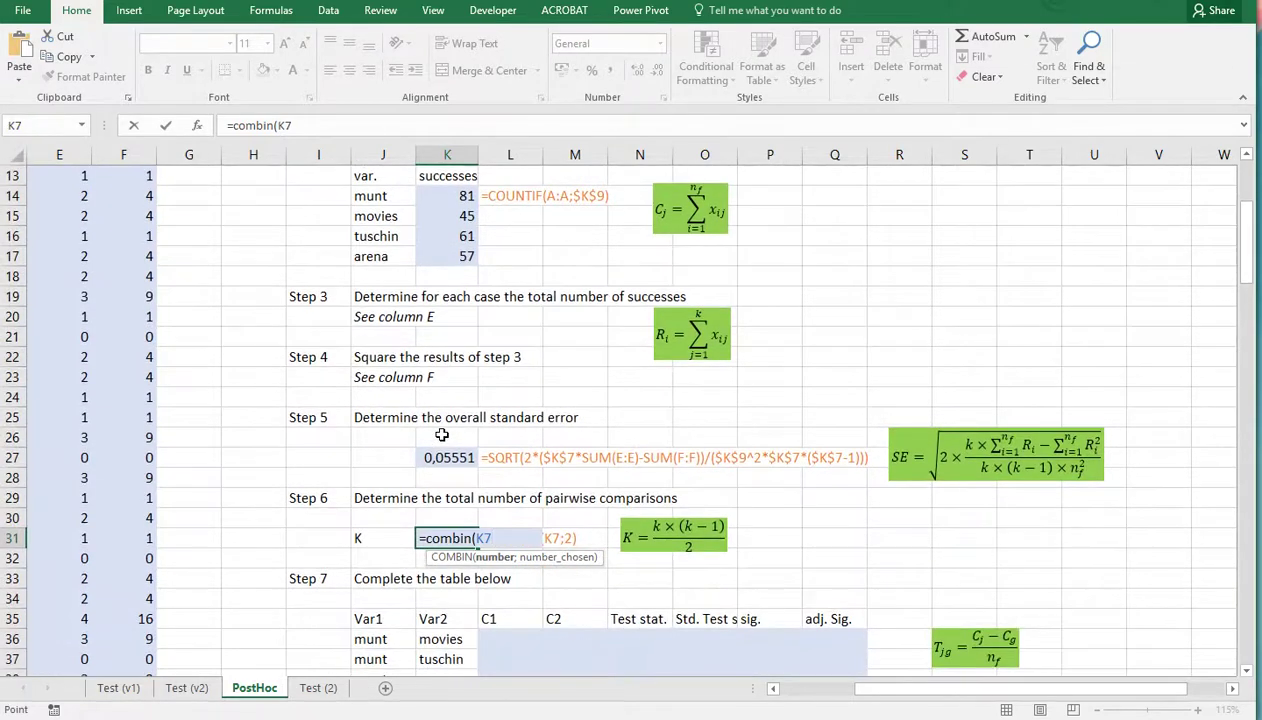
type(";2")
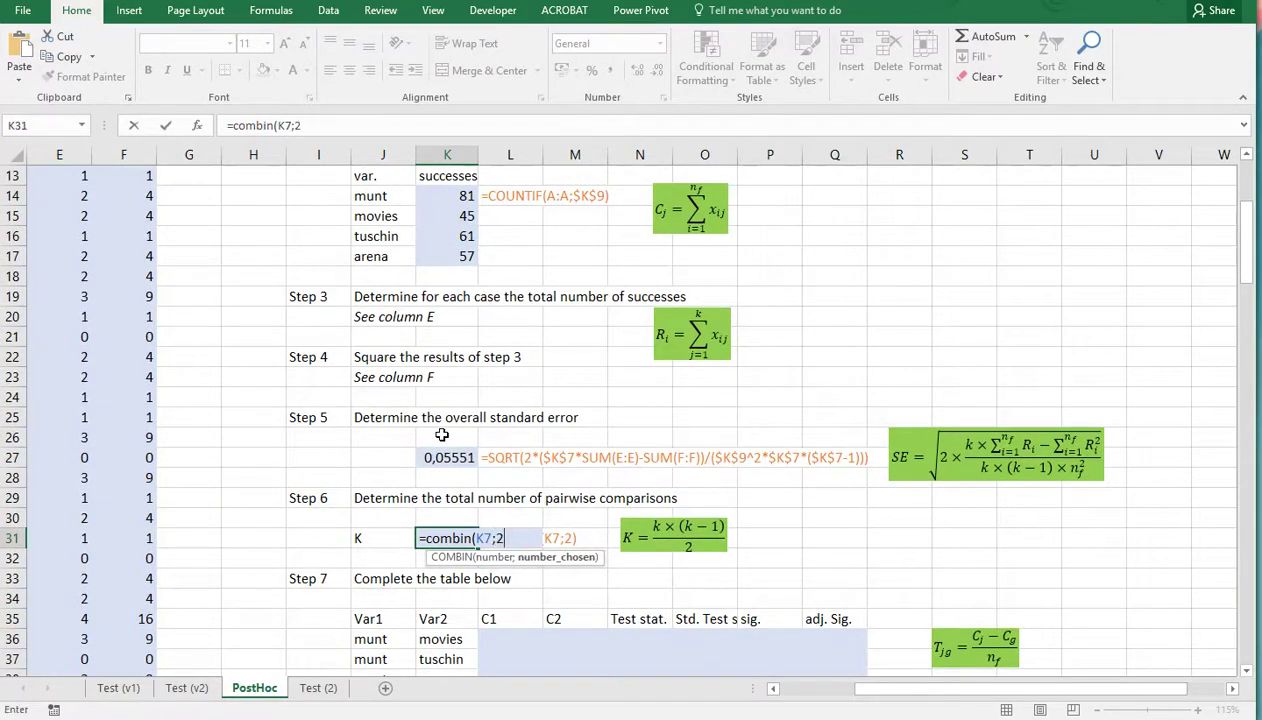
type(")")
key("Return")
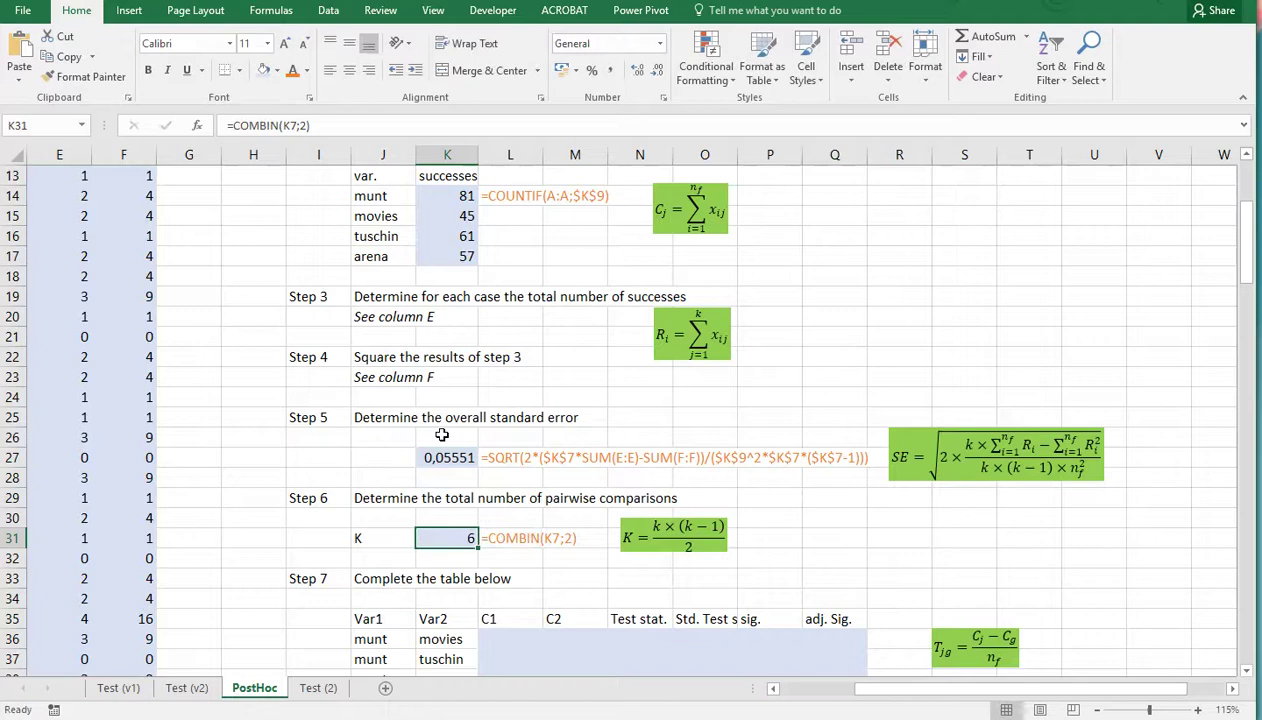
Step: Look up the first pair's C1 count in L36 with =VLOOKUP(J36;$J$14:$K$17;2;0), giving 81
scroll(450, 488, "down", 2)
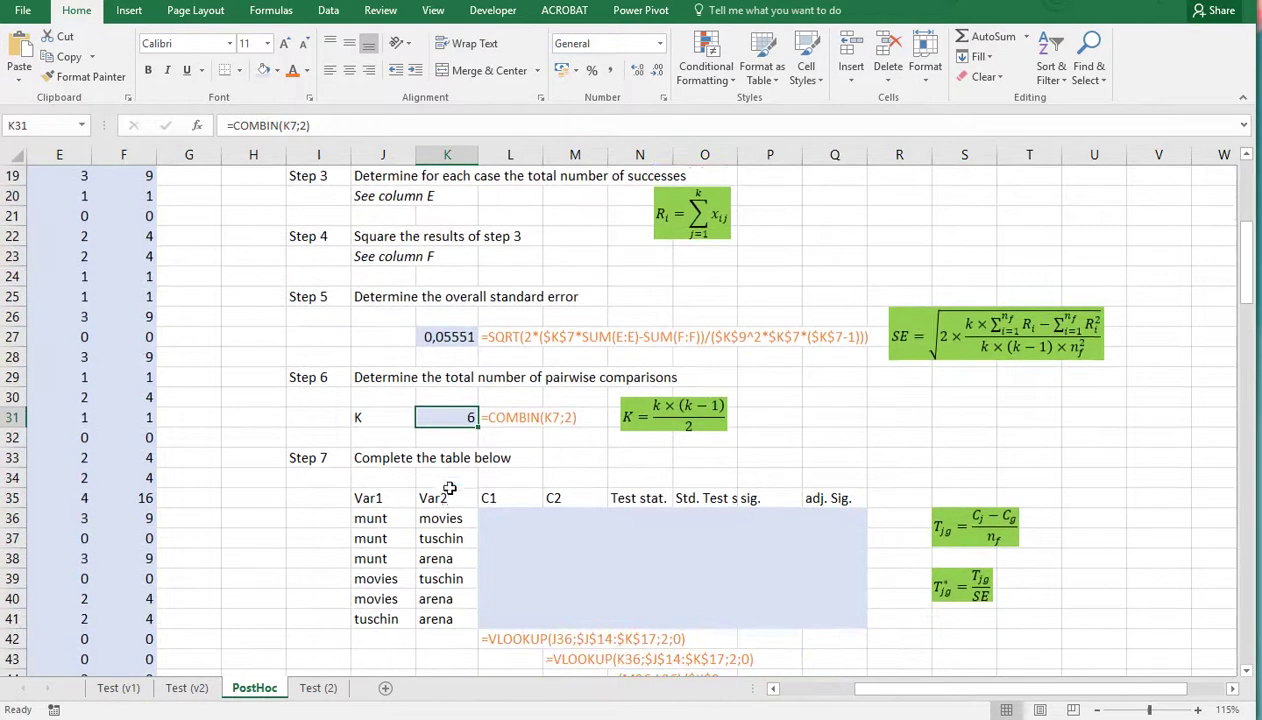
left_click(375, 520)
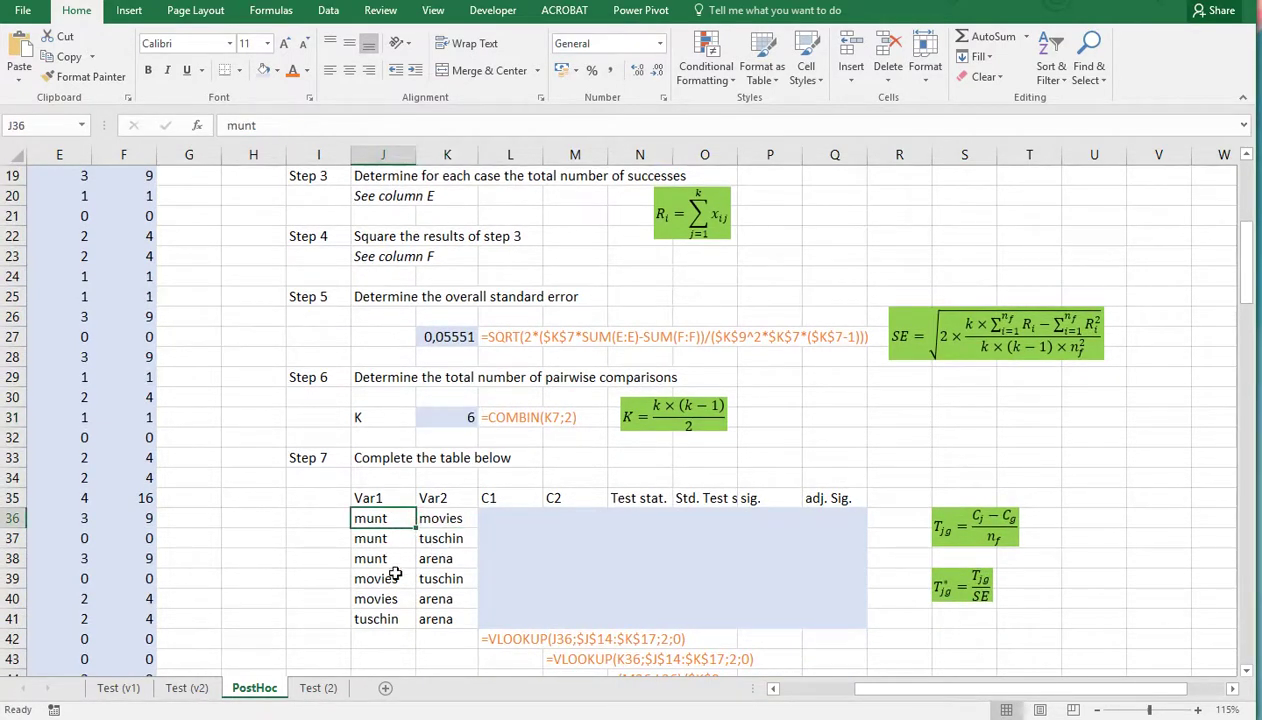
left_click(506, 519)
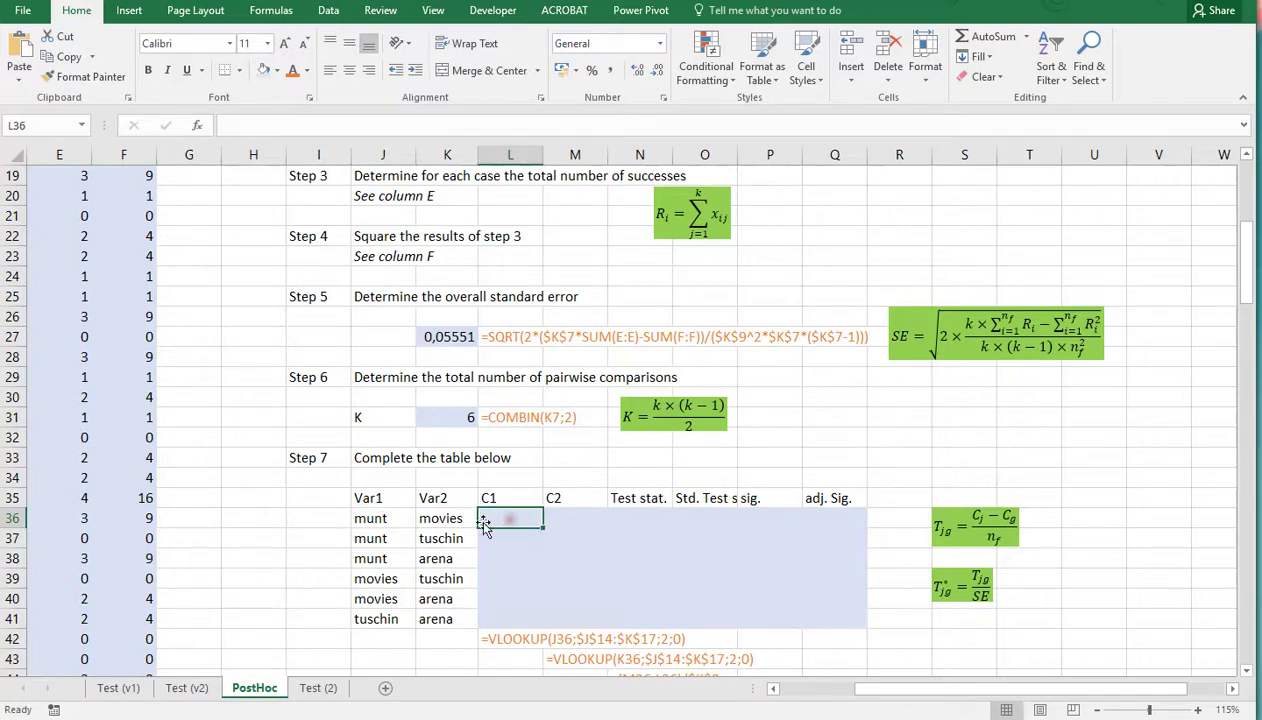
scroll(403, 515, "down", 1)
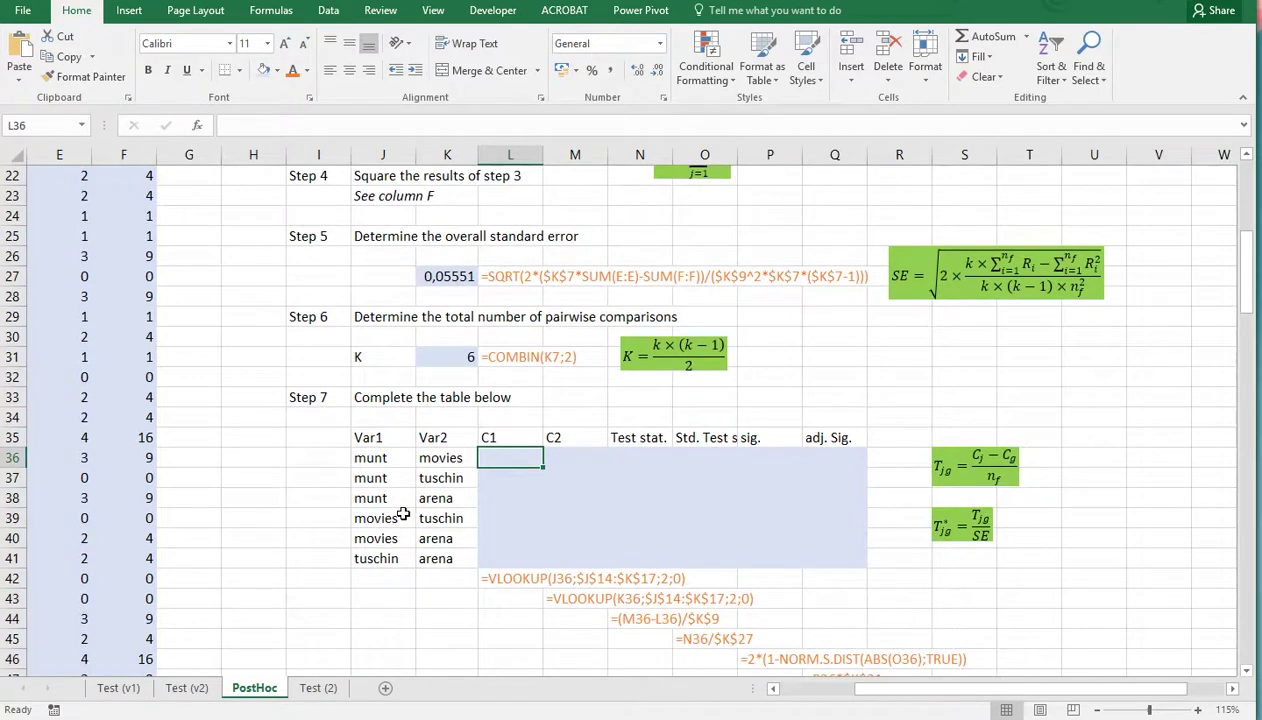
type("=")
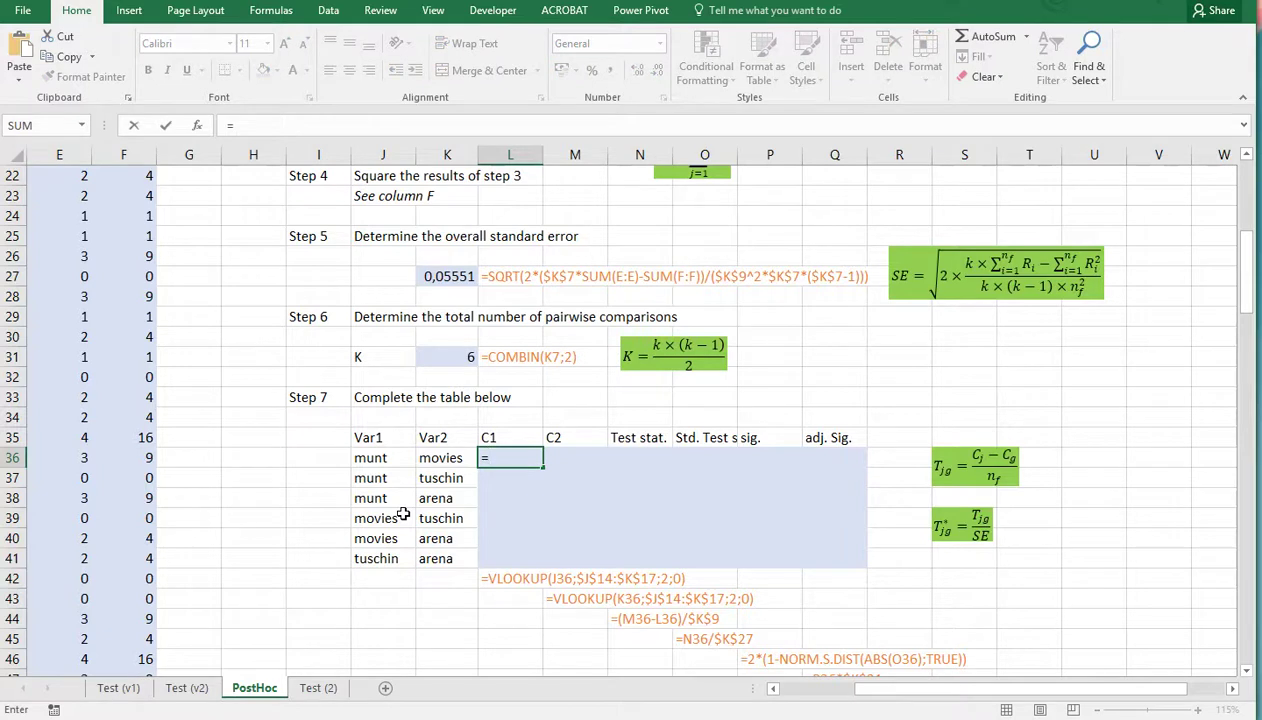
type("vlookup(")
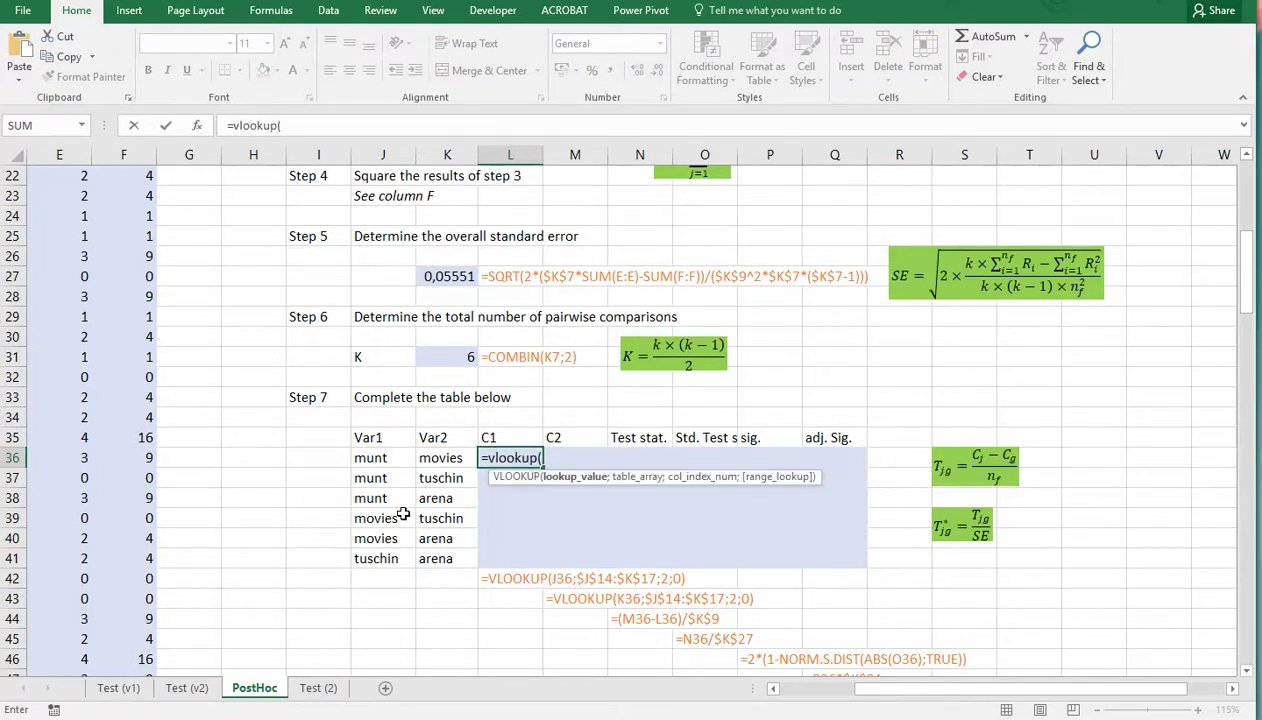
key("Left")
key("Left")
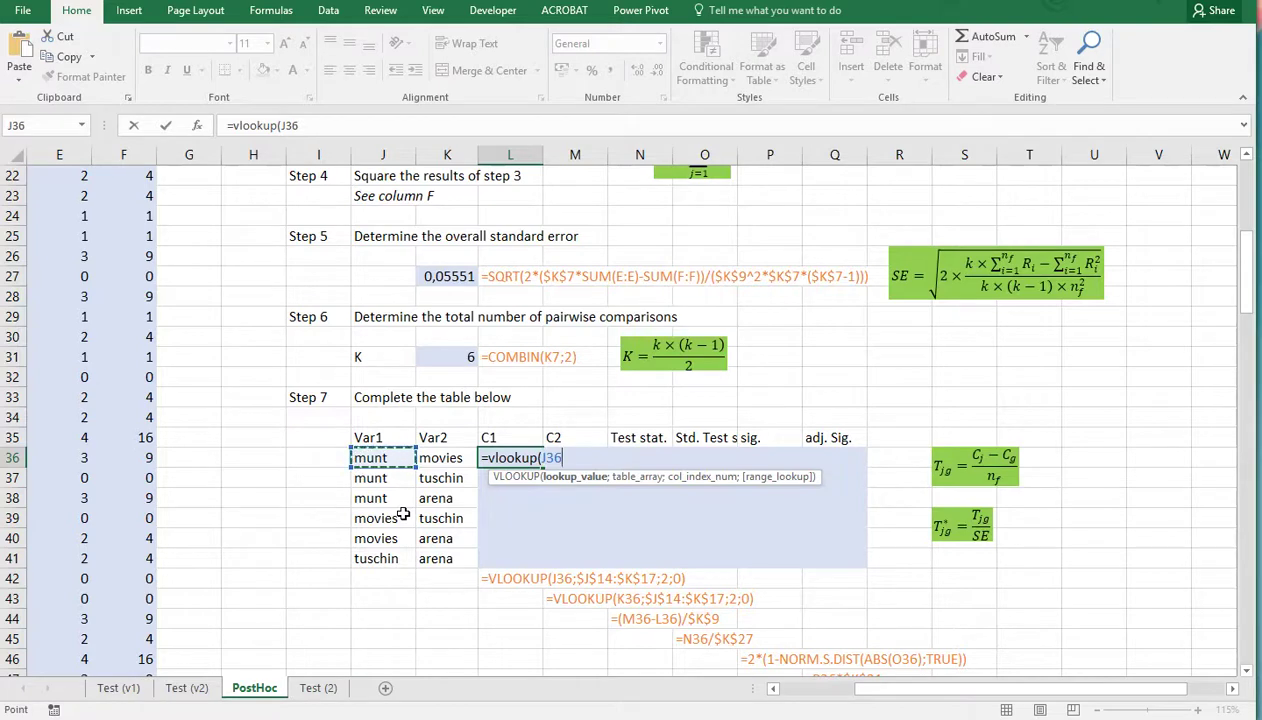
type(";")
scroll(402, 514, "up", 4)
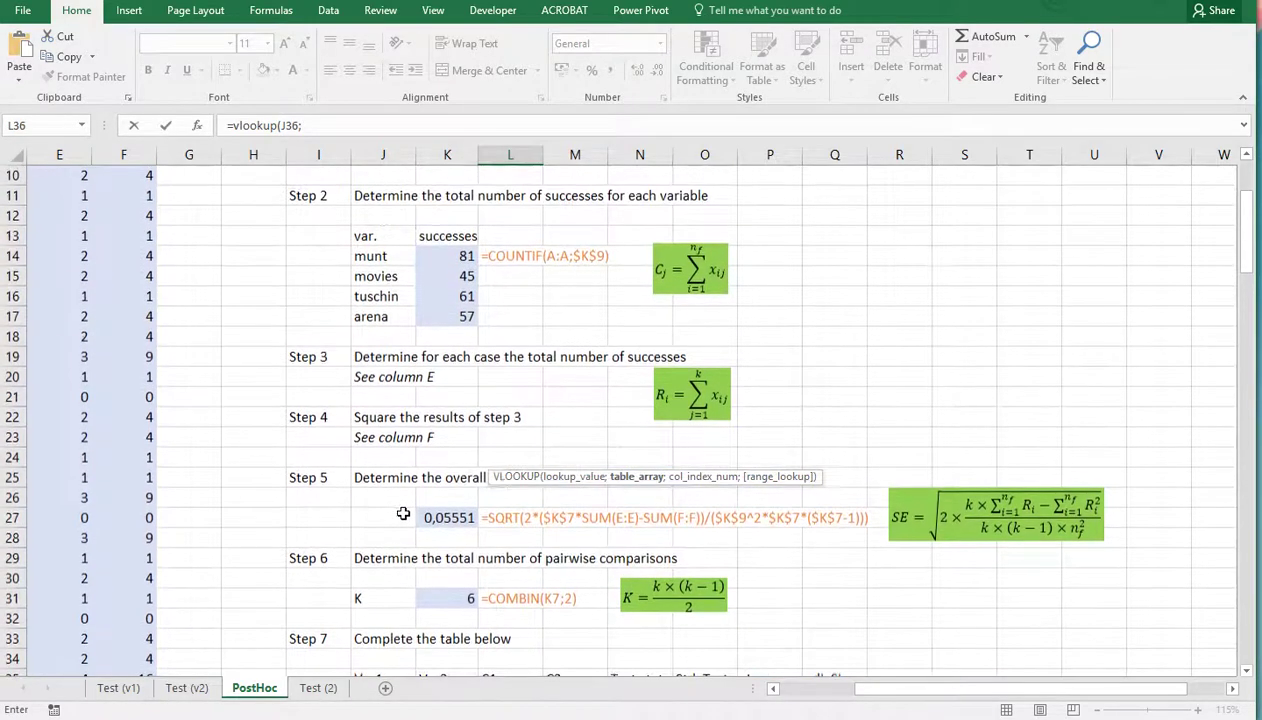
left_click_drag(371, 257, 447, 307)
scroll(447, 307, "down", 5)
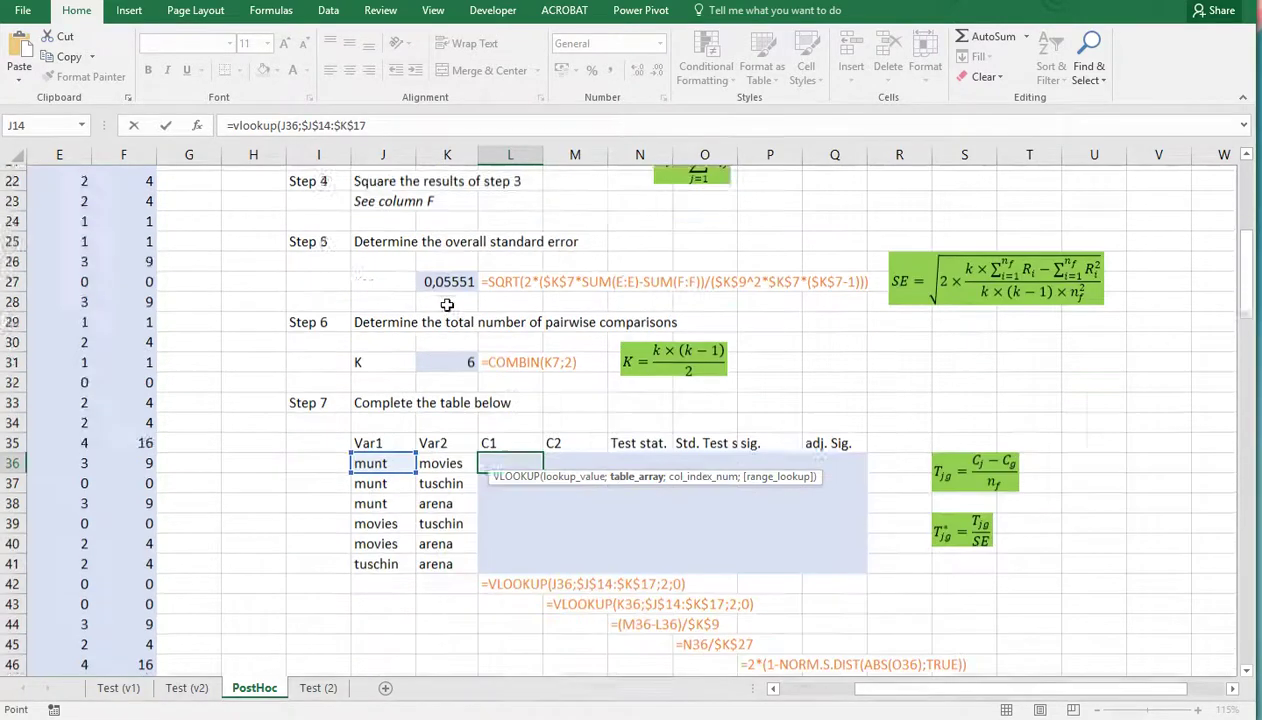
key("F4")
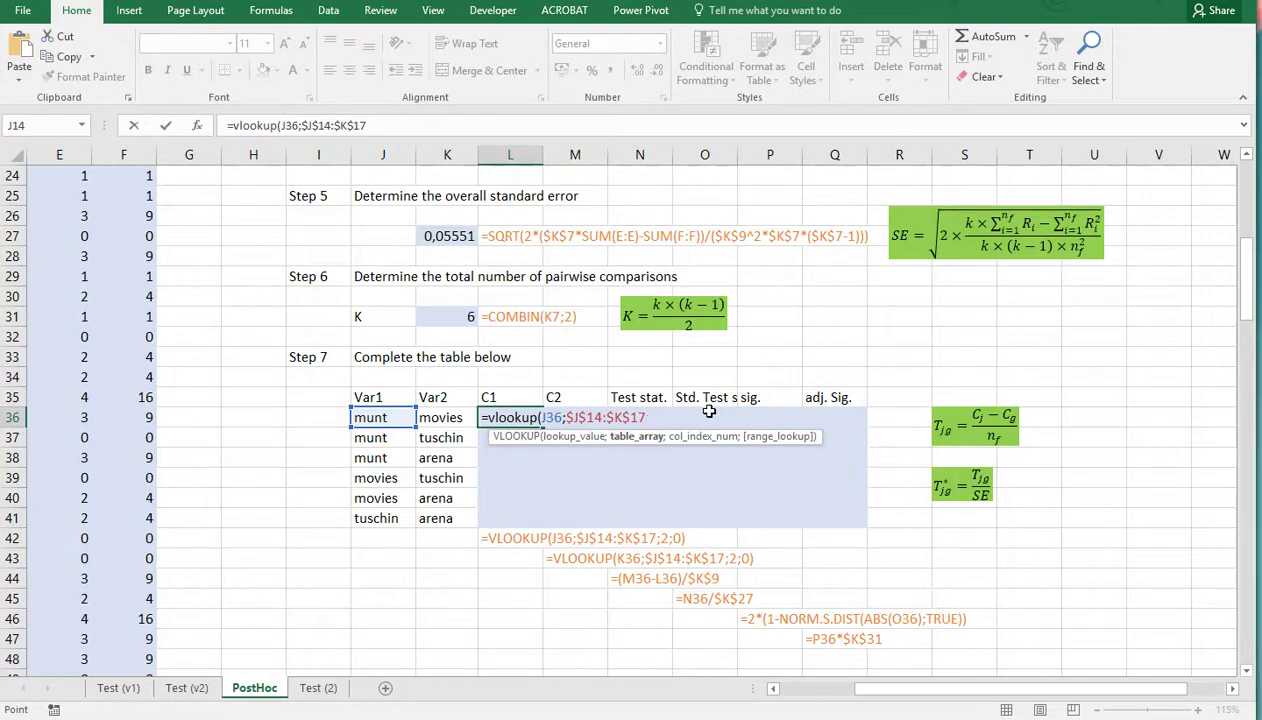
type(";2")
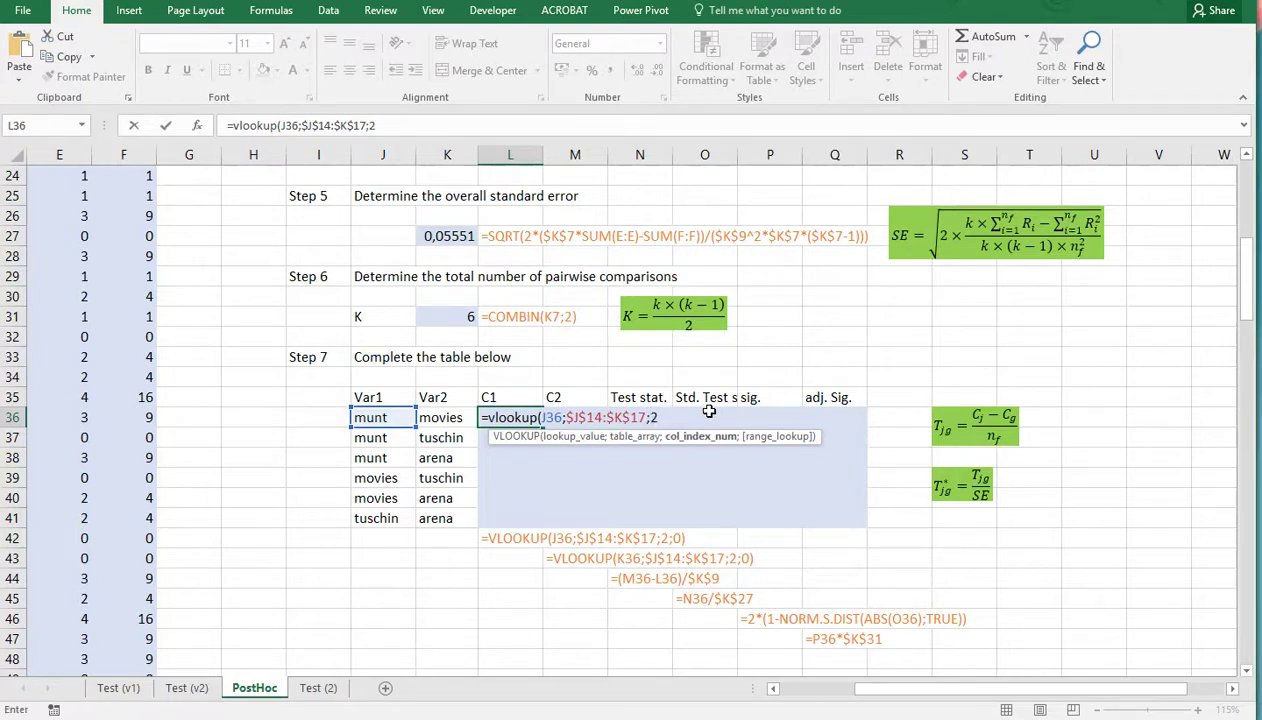
type(";")
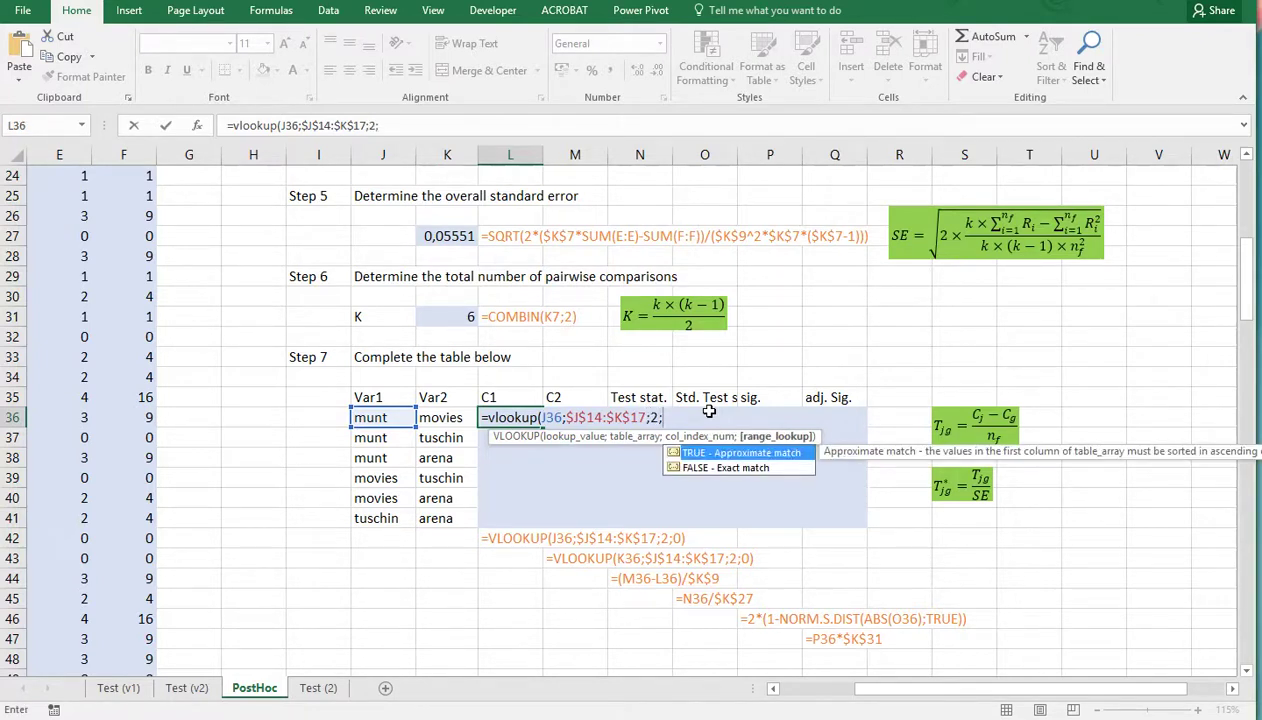
type("0)")
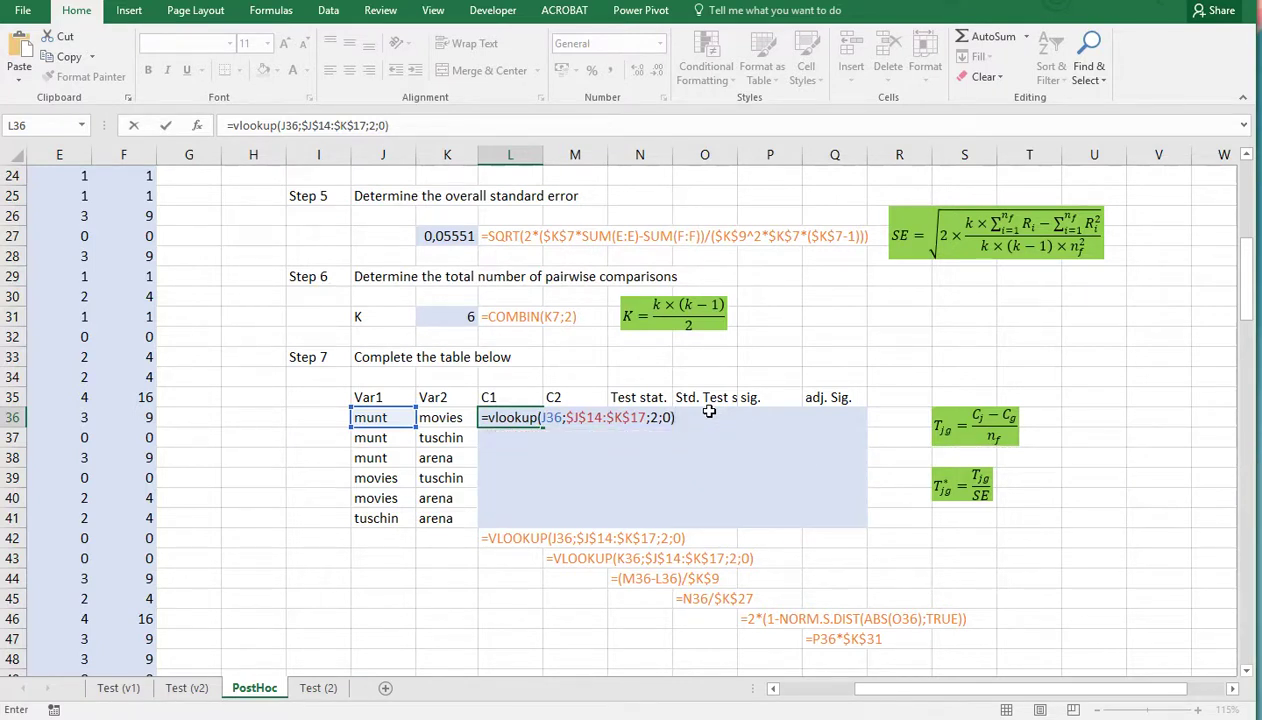
key("ctrl+Return")
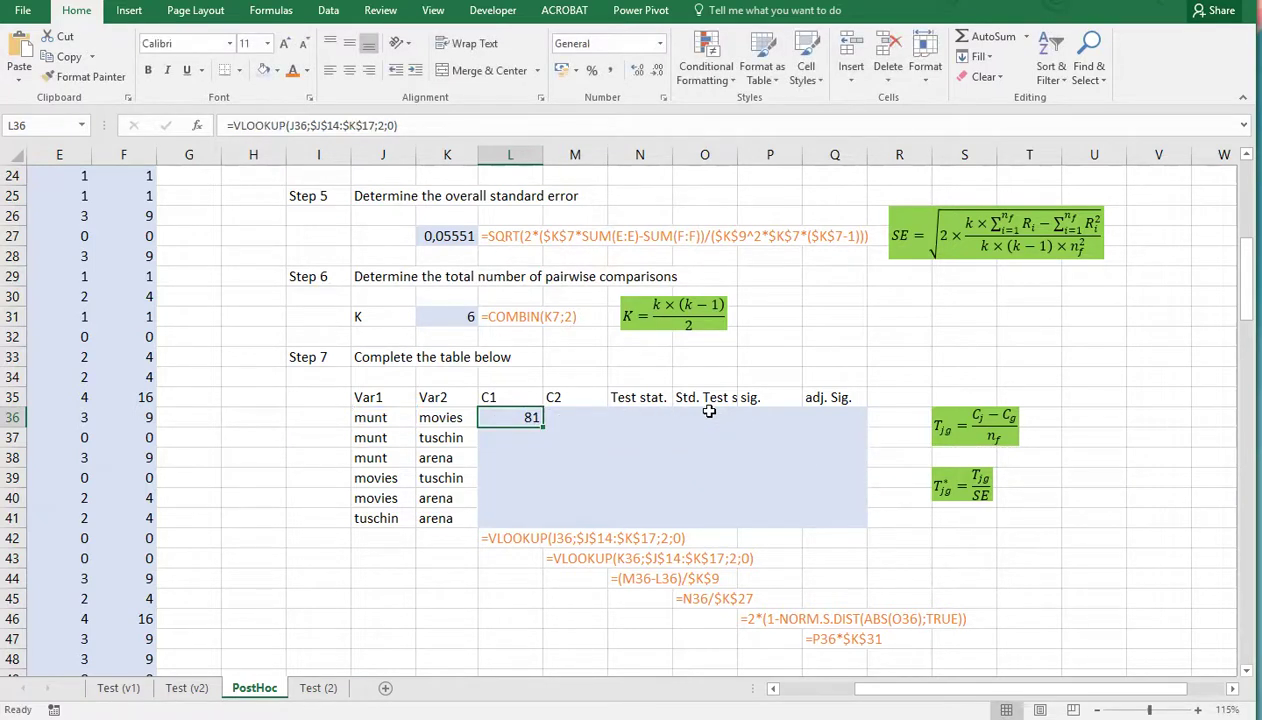
Step: Copy the lookup across the C1 and C2 columns for all six pairs
left_click_drag(545, 426, 607, 526)
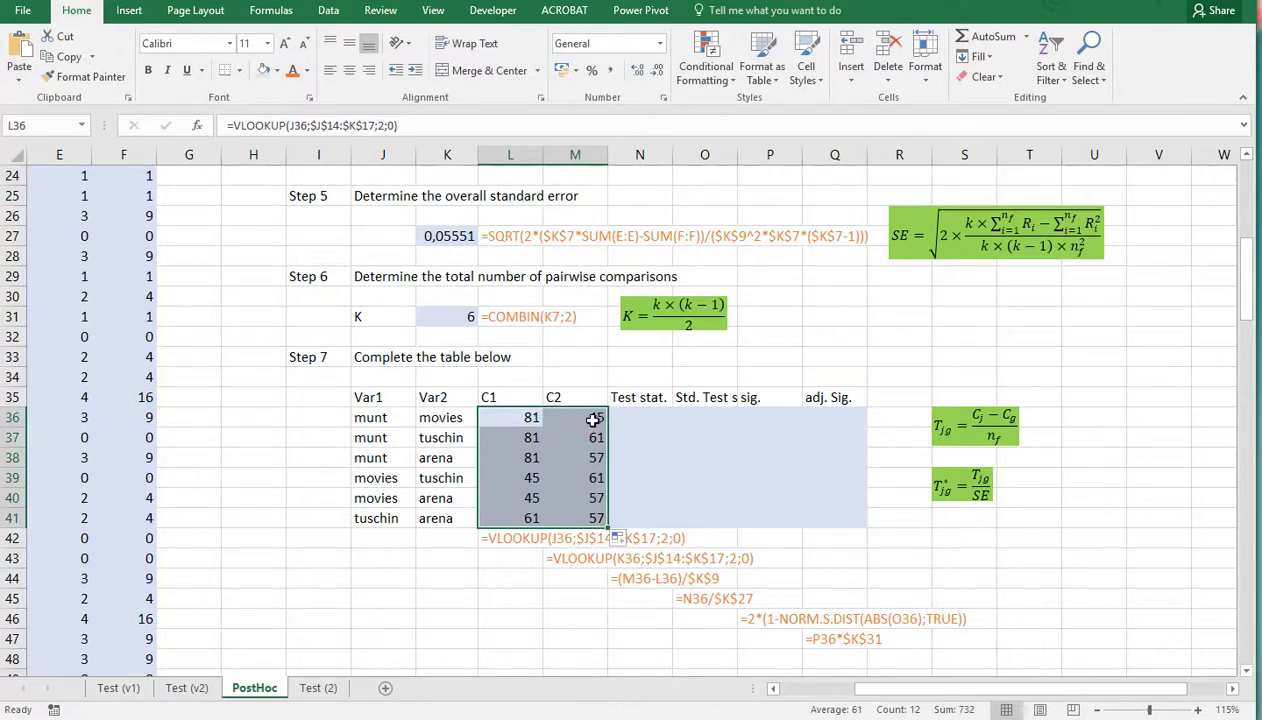
left_click(593, 420)
left_click(515, 418)
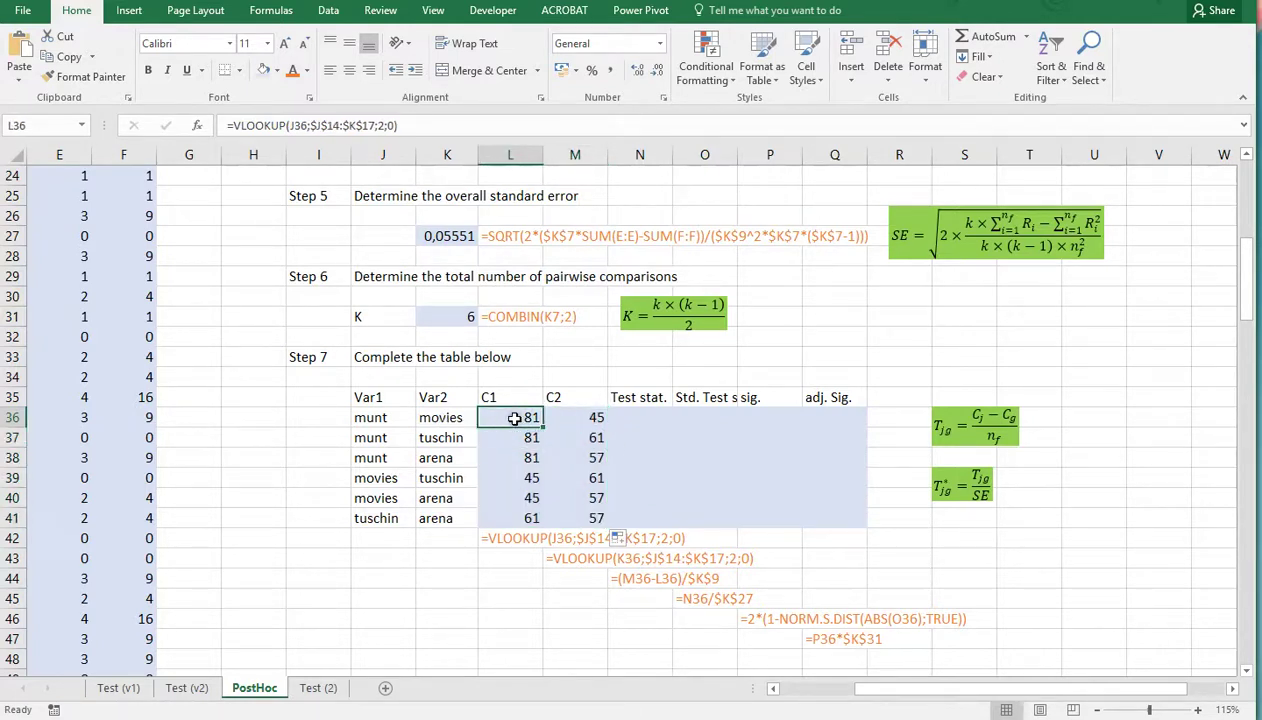
Step: Fill N36:N41 with =(M36-L36)/$K$9, e.g. munt–movies -0,24
left_click(620, 416)
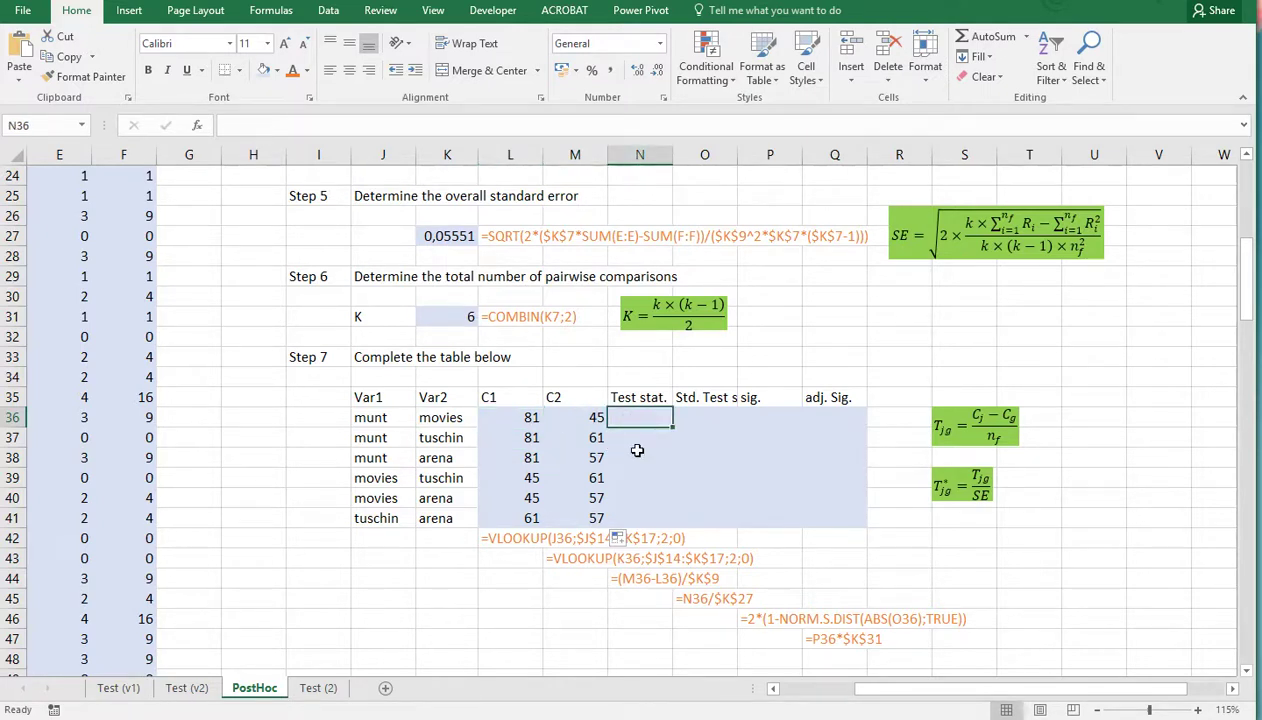
type("=(")
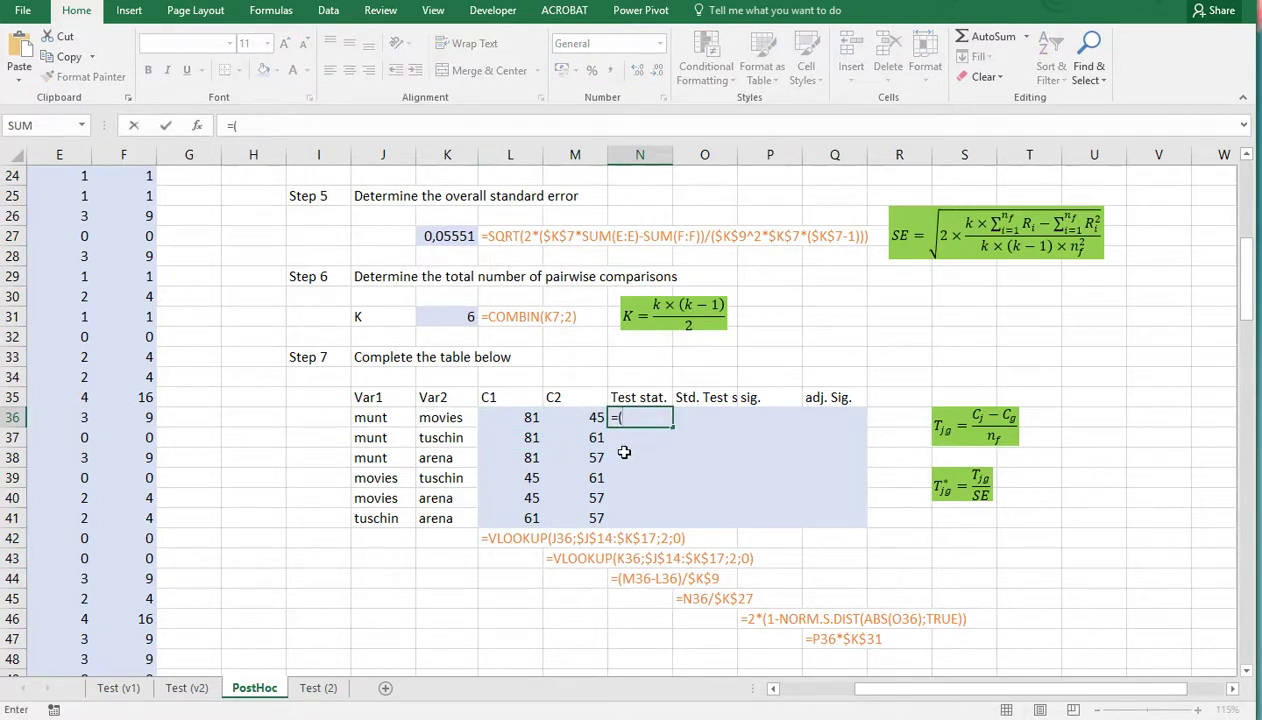
left_click(578, 420)
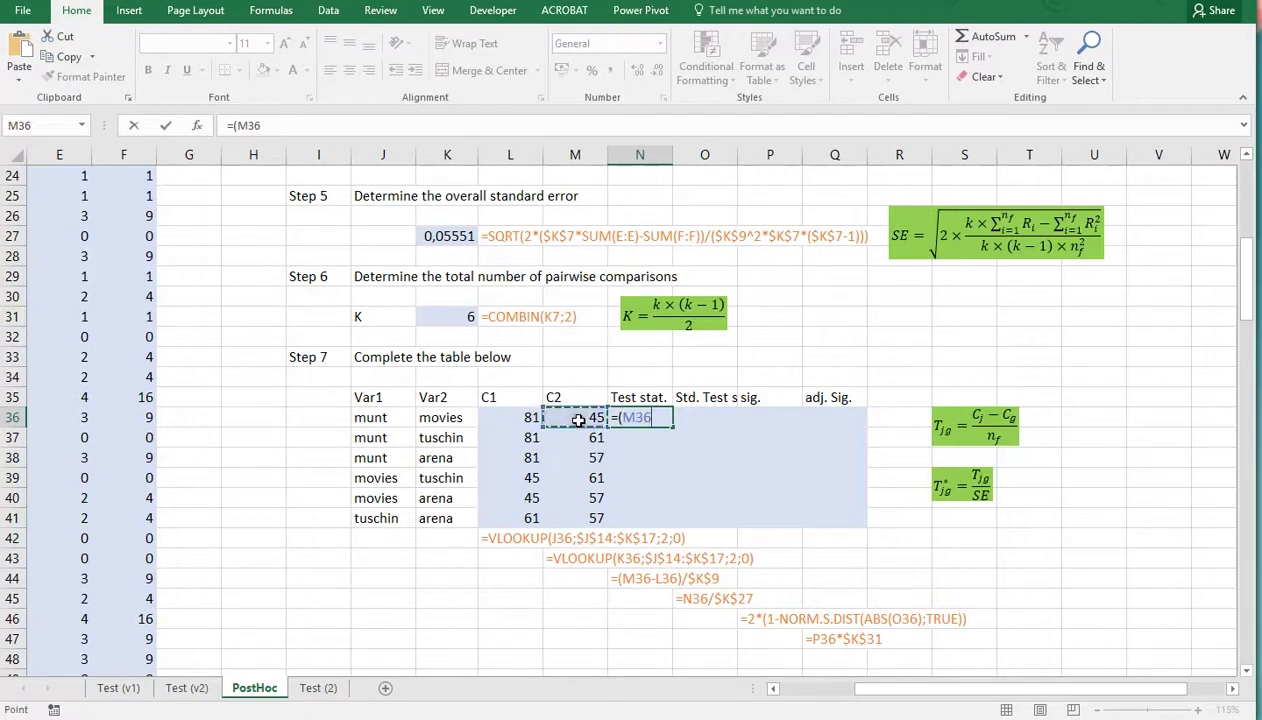
type("-")
left_click(520, 417)
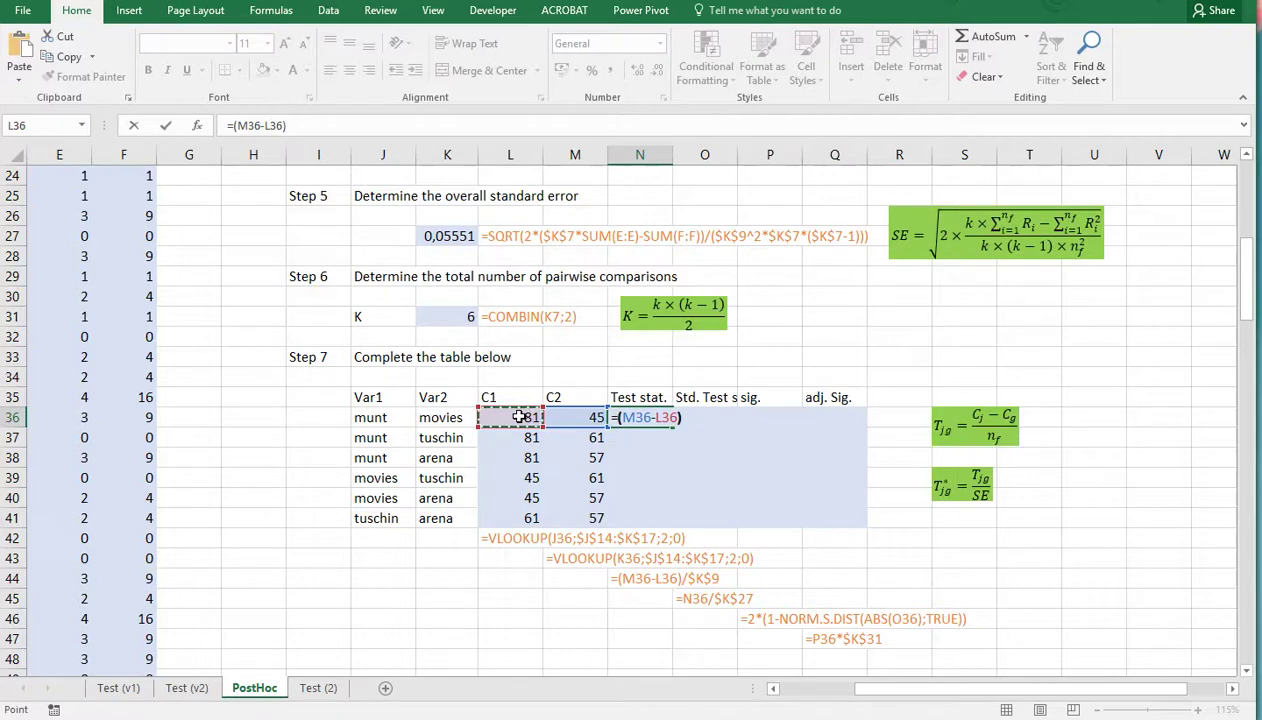
type(")/")
scroll(519, 417, "up", 3)
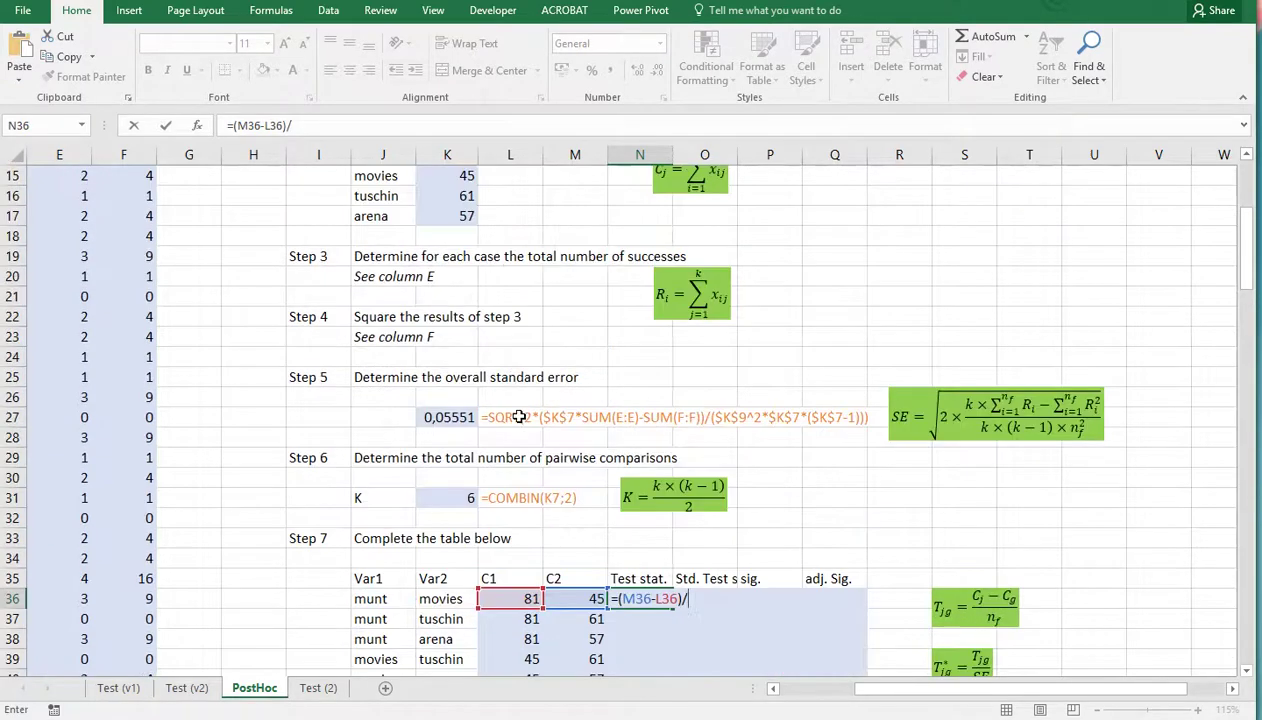
scroll(519, 415, "up", 4)
left_click(450, 305)
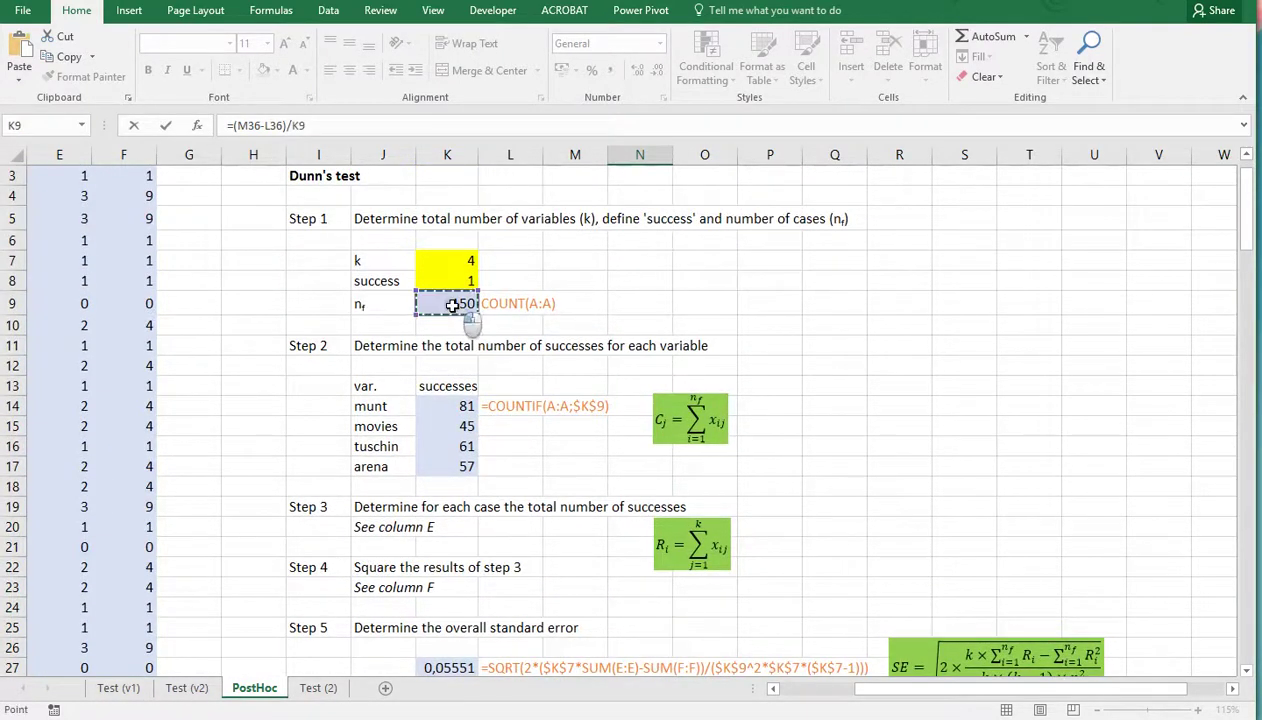
key("F4")
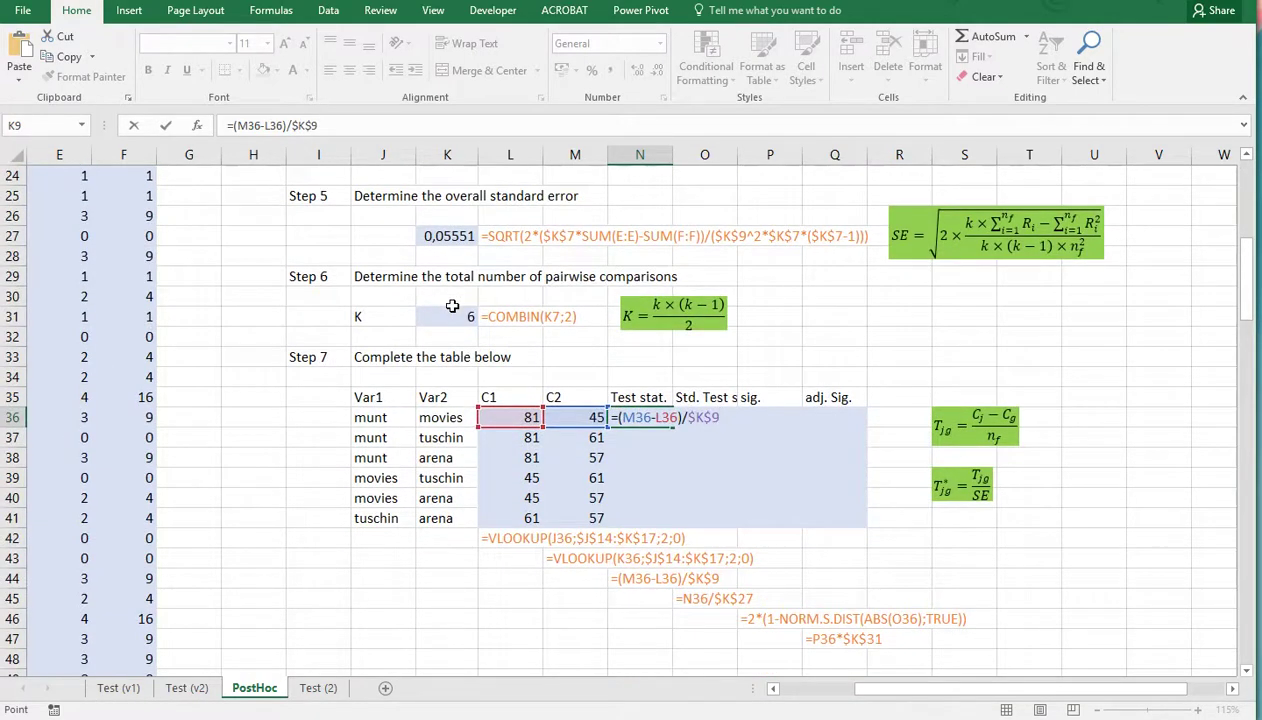
key("ctrl+Return")
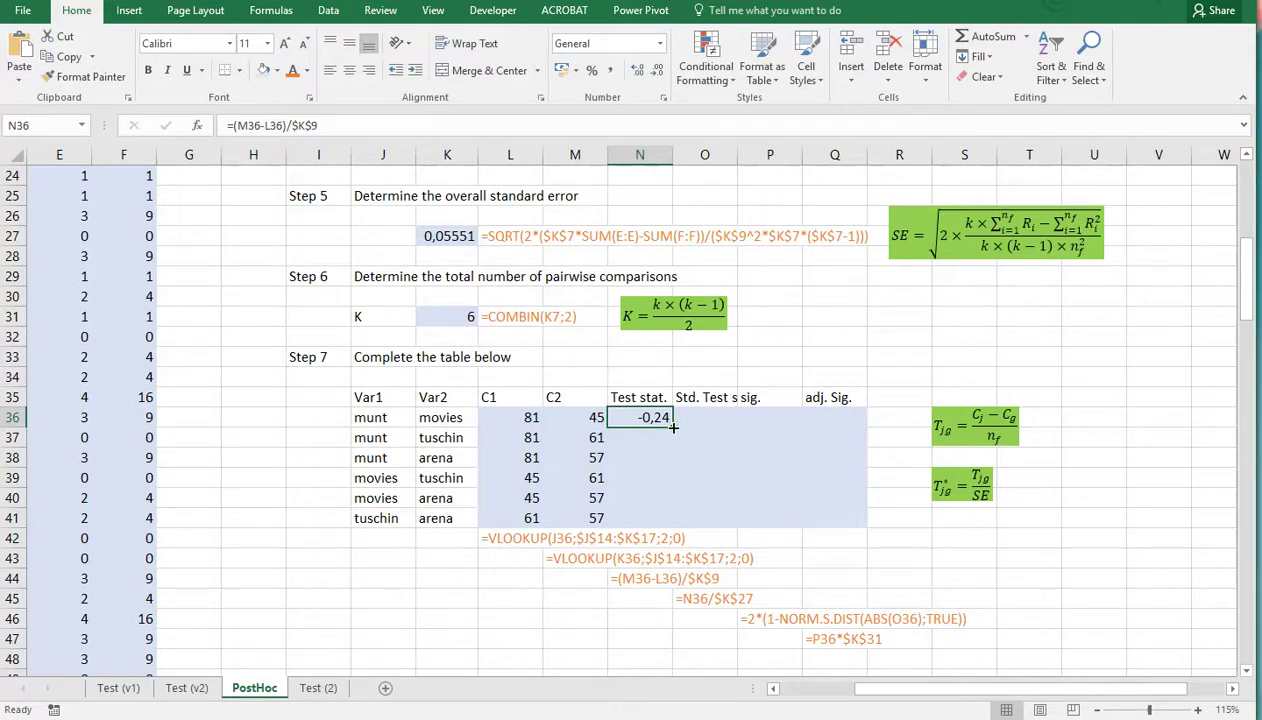
left_click_drag(673, 427, 676, 530)
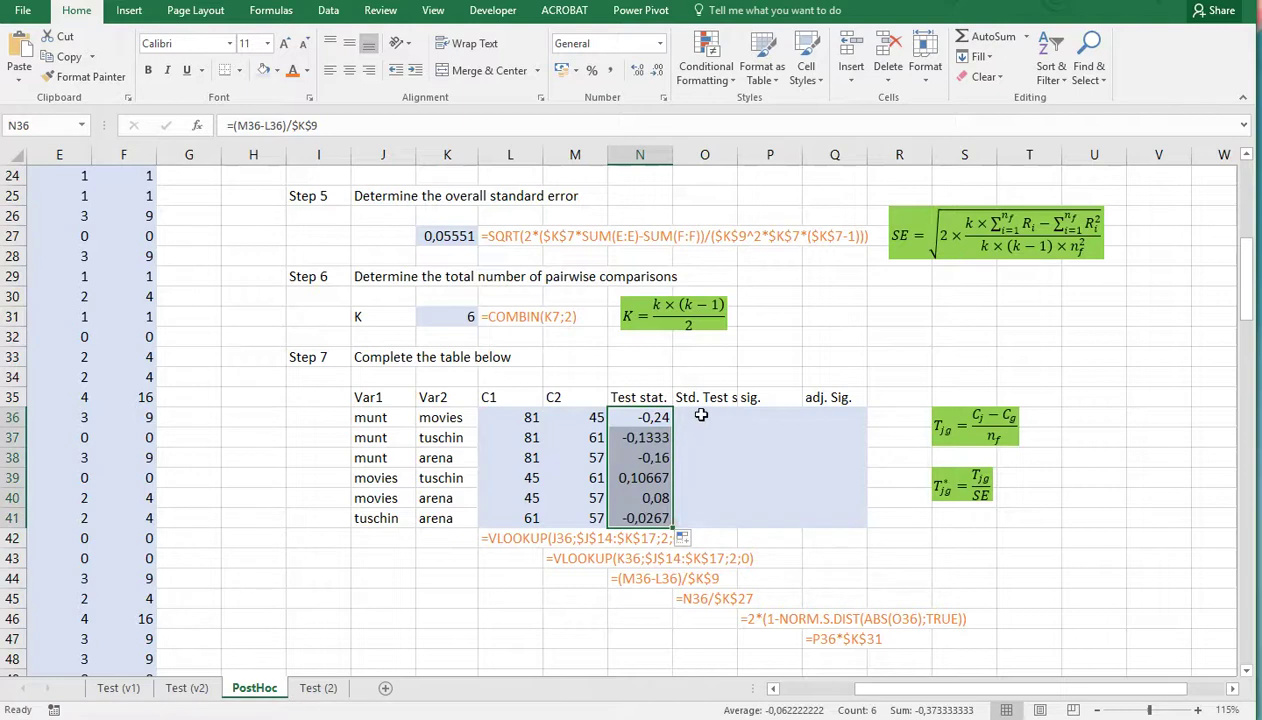
Step: Fill O36:O41 with =N36/$K$27, dividing each test statistic by the standard error
left_click(692, 412)
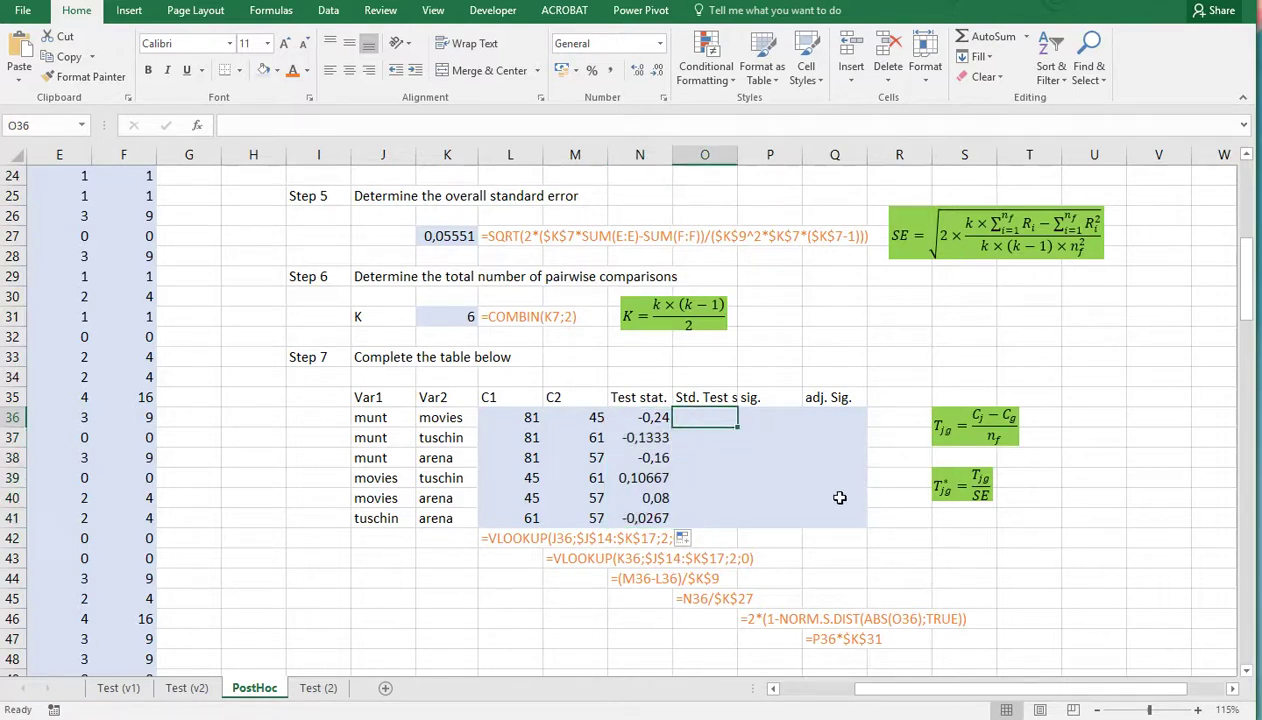
key("Left")
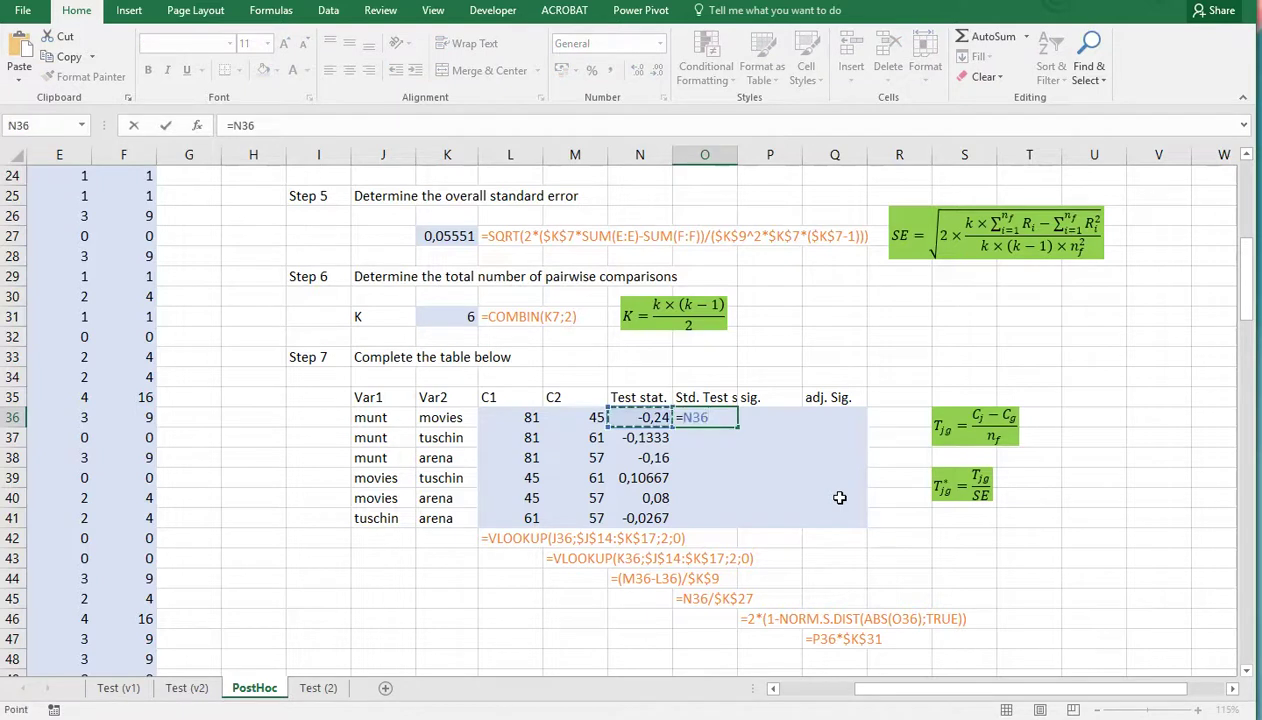
type("/")
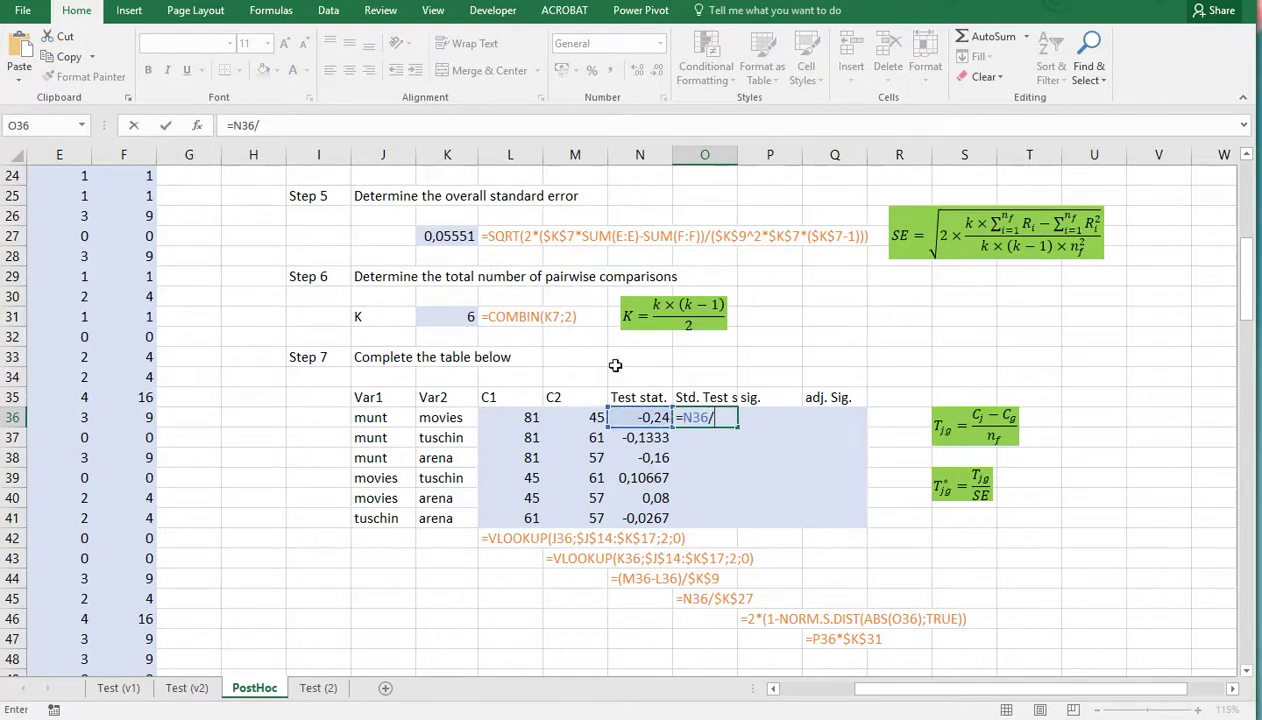
left_click(447, 236)
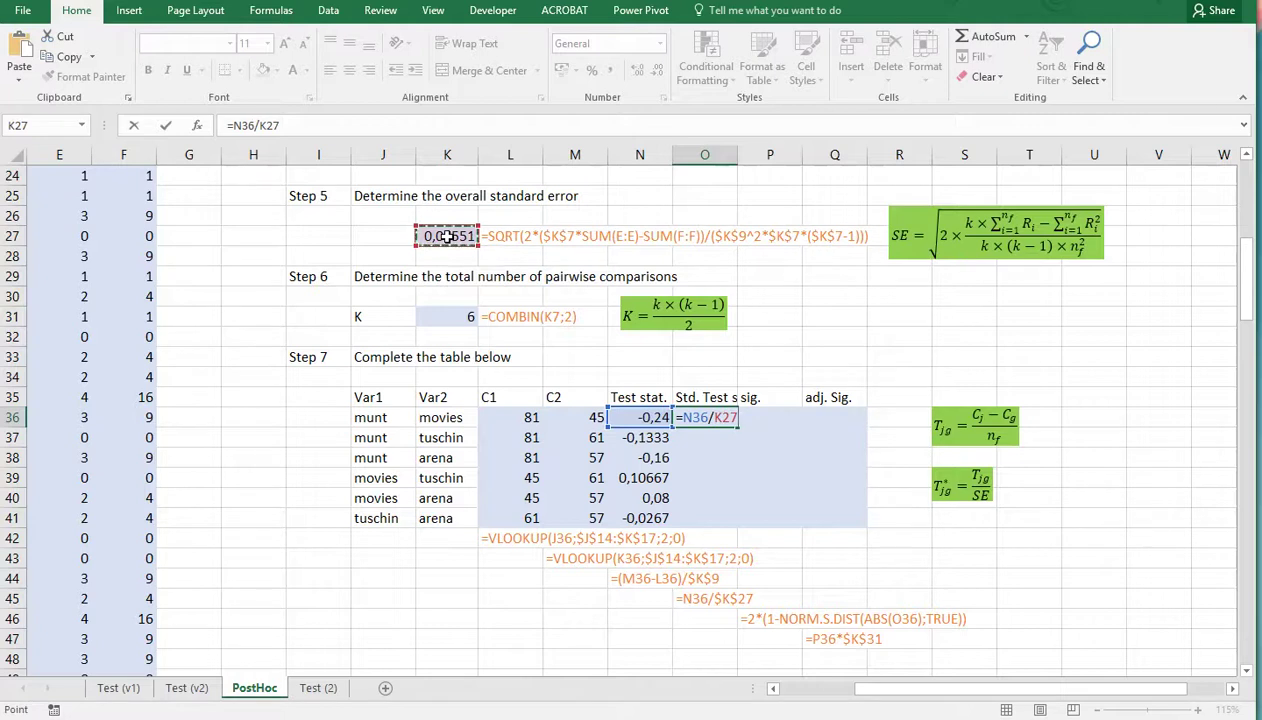
key("F4")
key("Return")
key("Up")
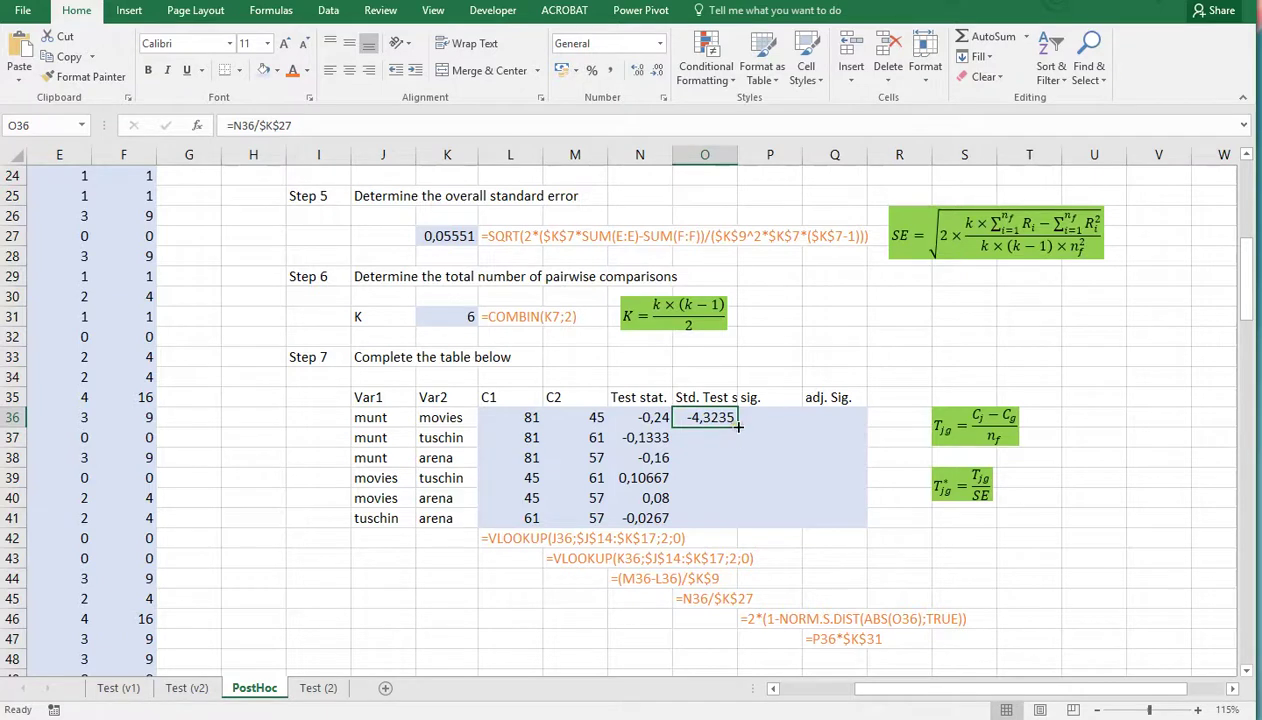
left_click_drag(736, 434, 733, 522)
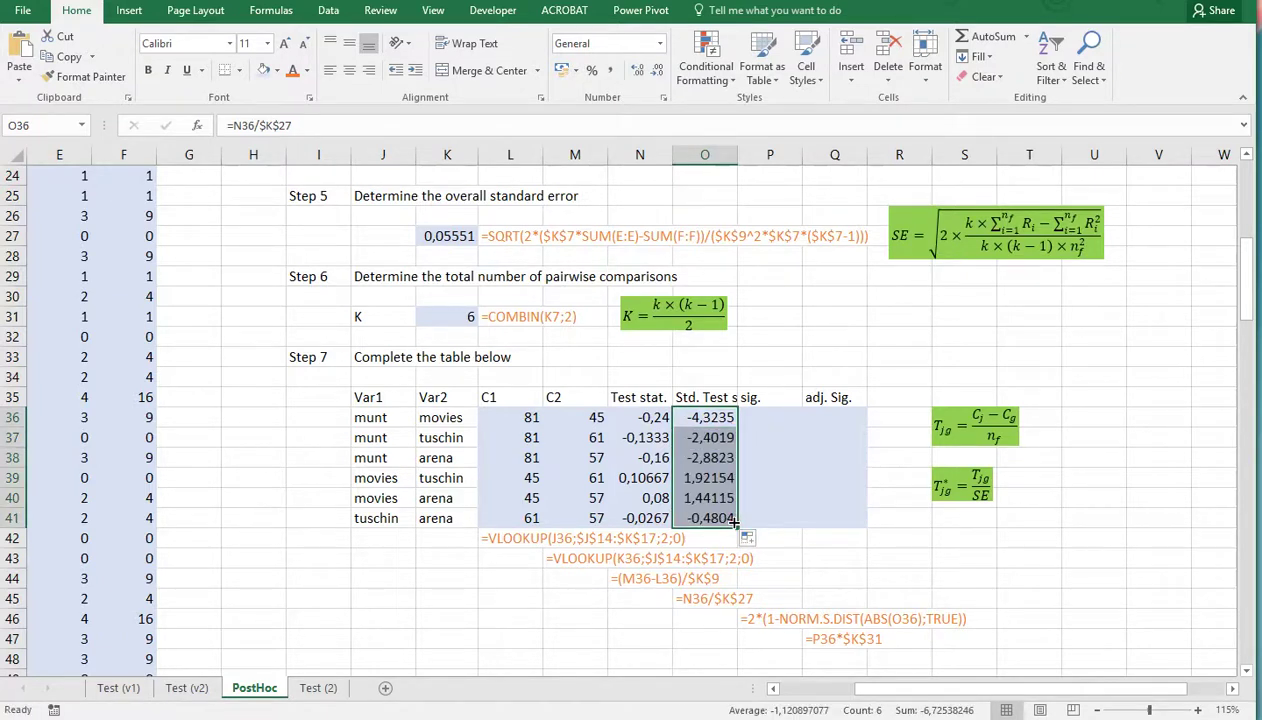
Step: Enter =2*(1-NORM.S.DIST(ABS(O36);TRUE)) in P36 and fill it down to P41
left_click(750, 412)
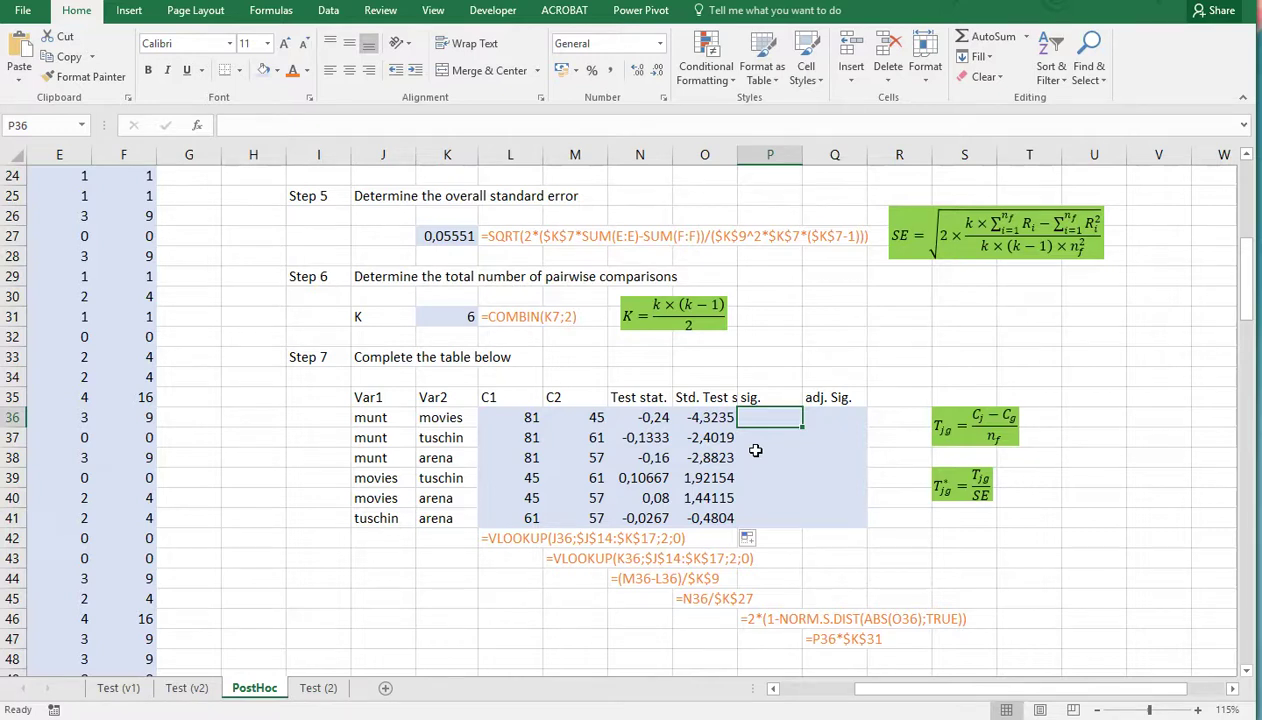
type("=")
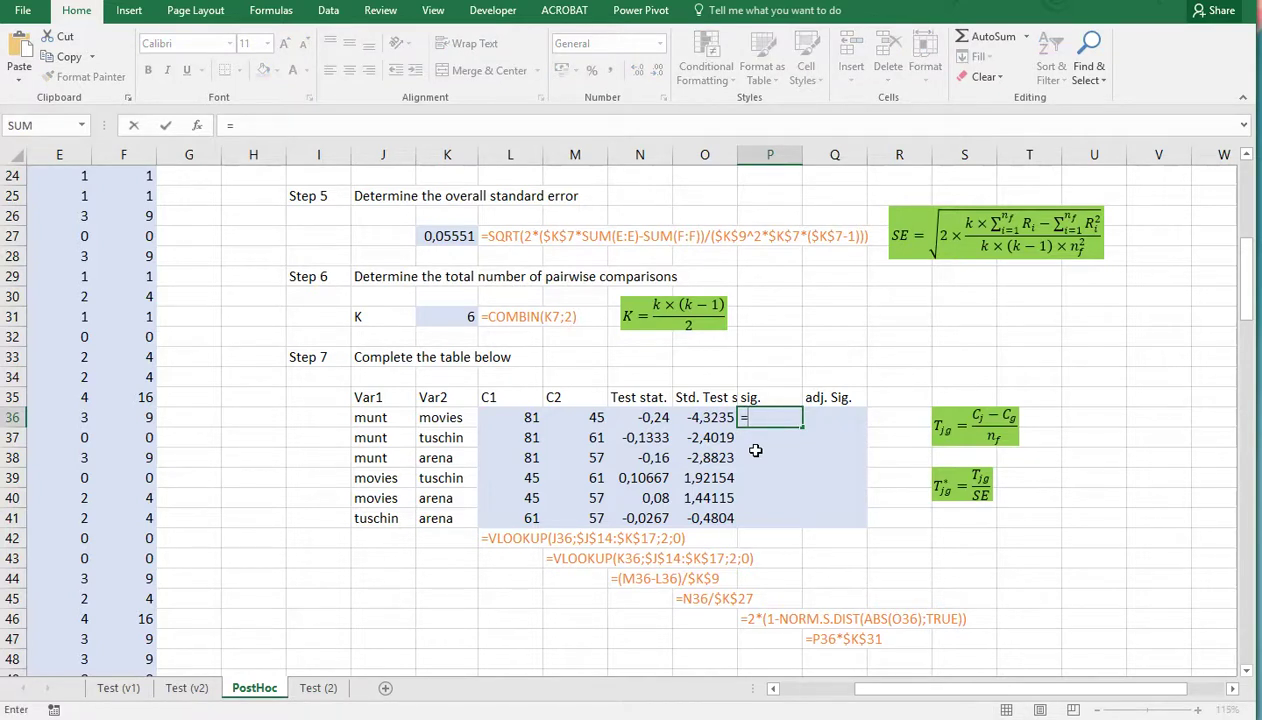
type("2*(1-norm")
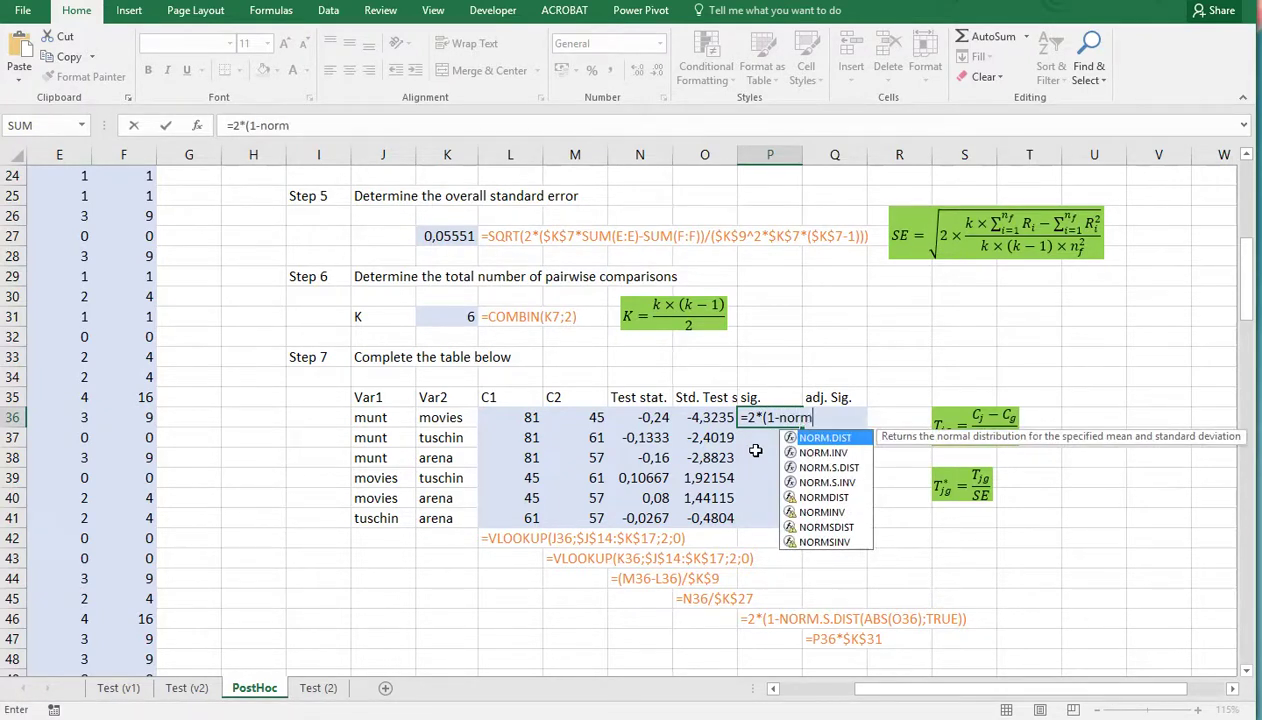
type(".s.")
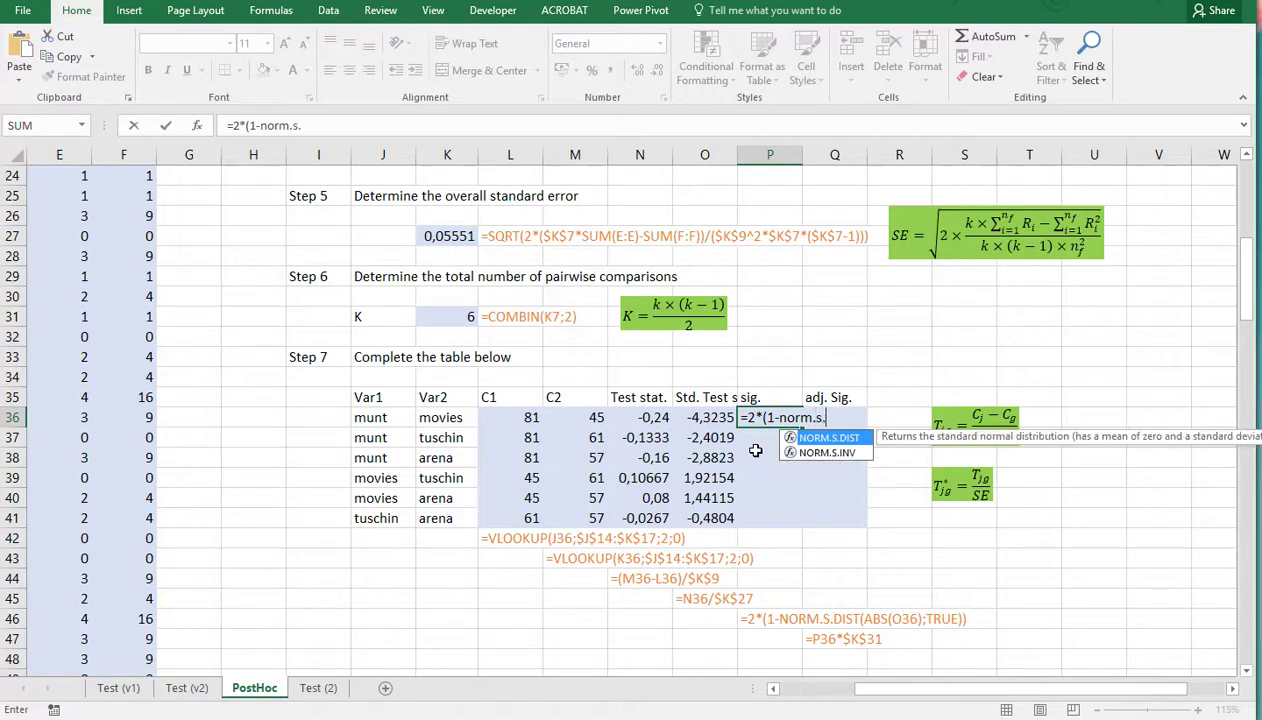
type("dist(")
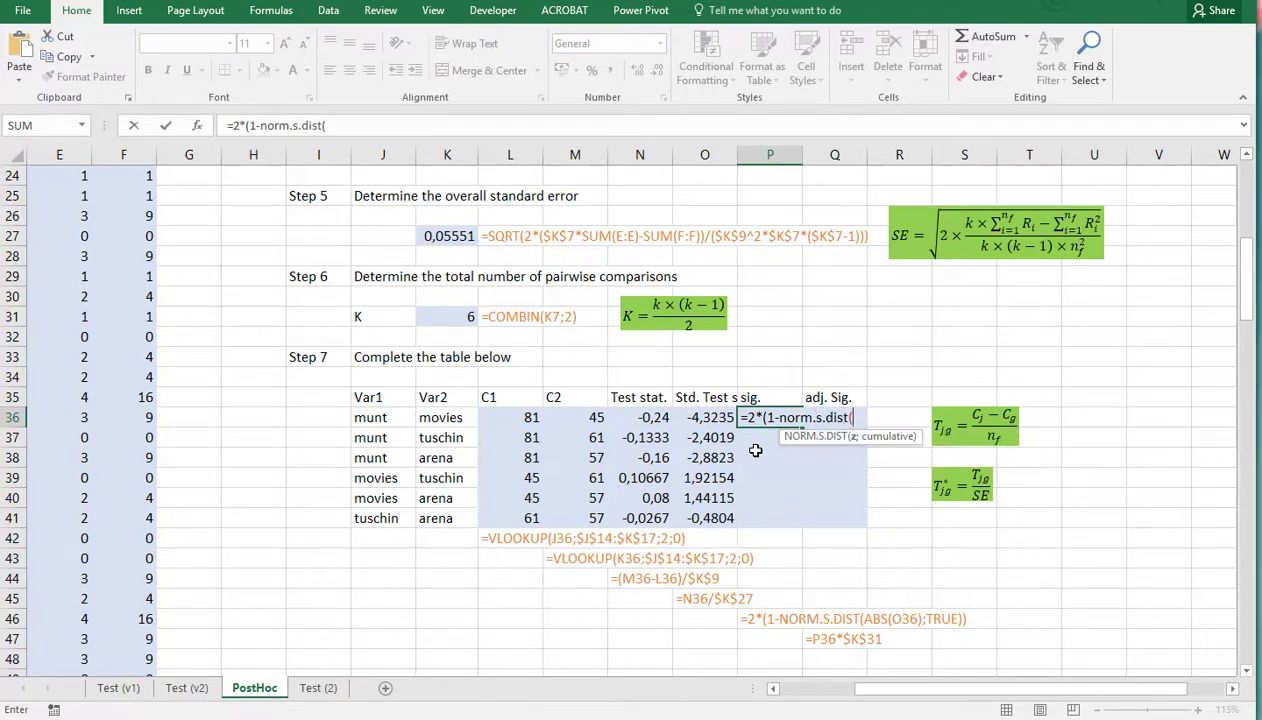
type("ab")
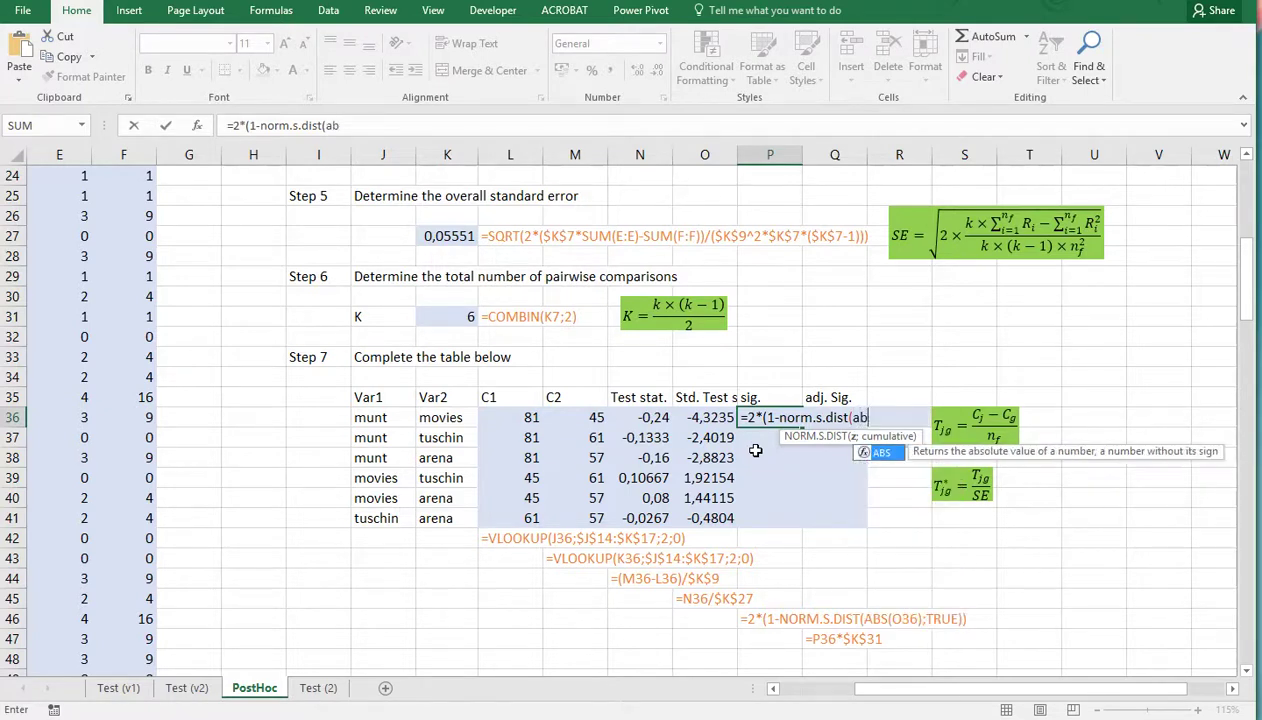
type("s(")
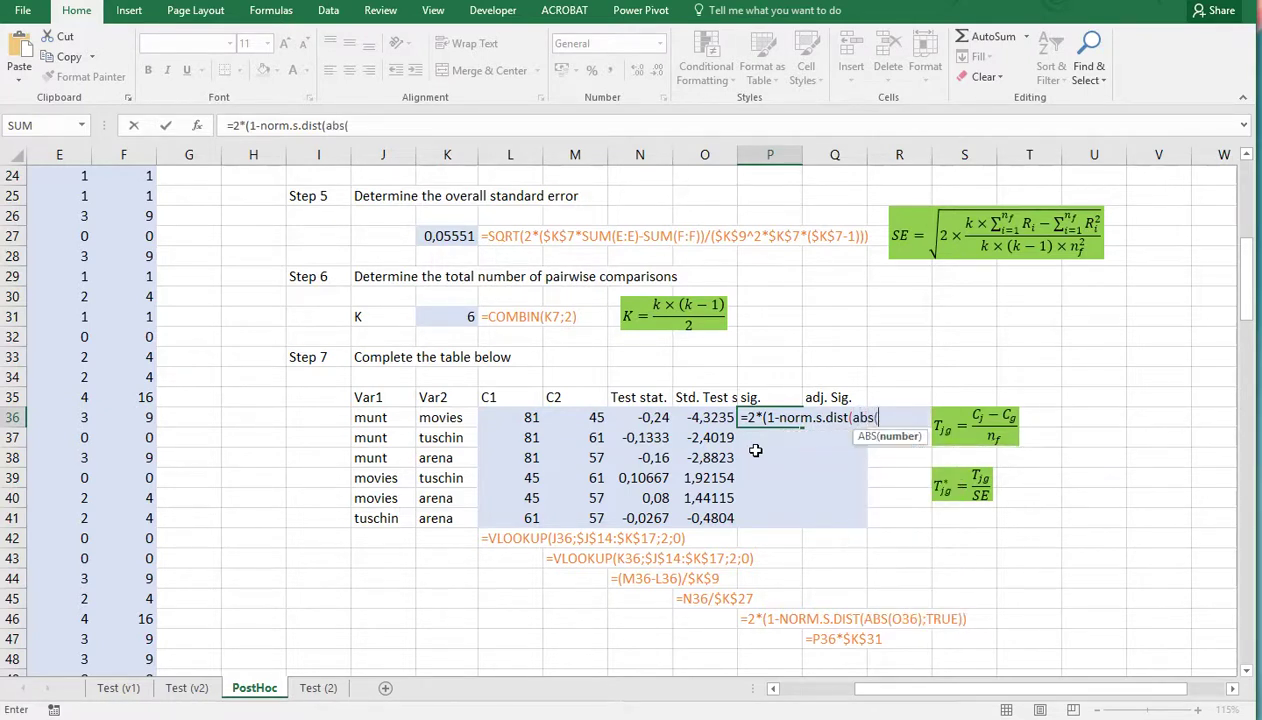
left_click(712, 420)
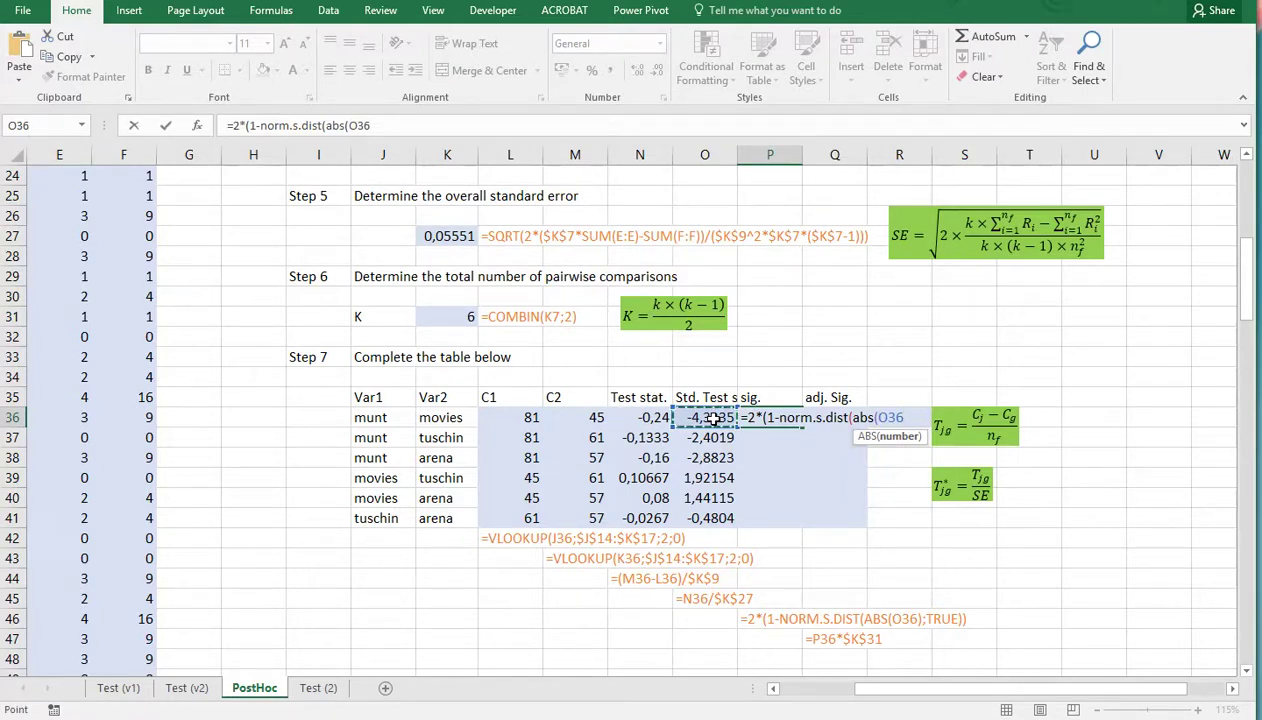
type(");")
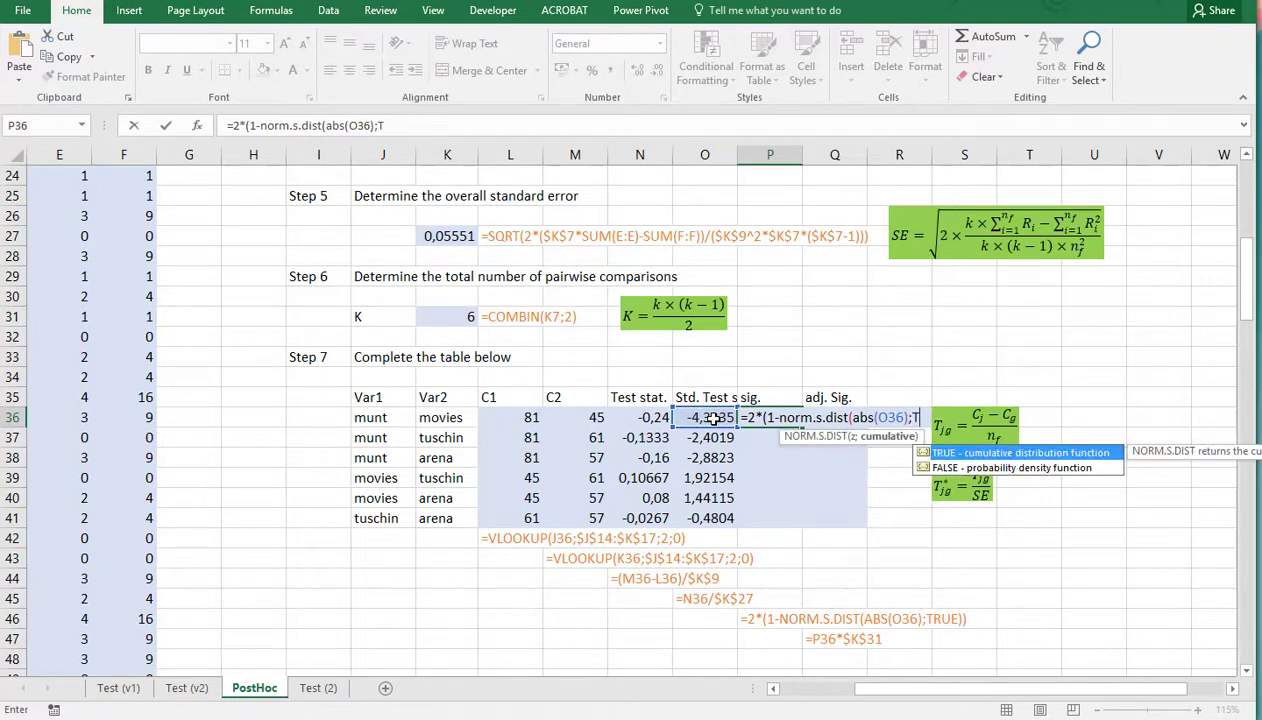
type("TRUE")
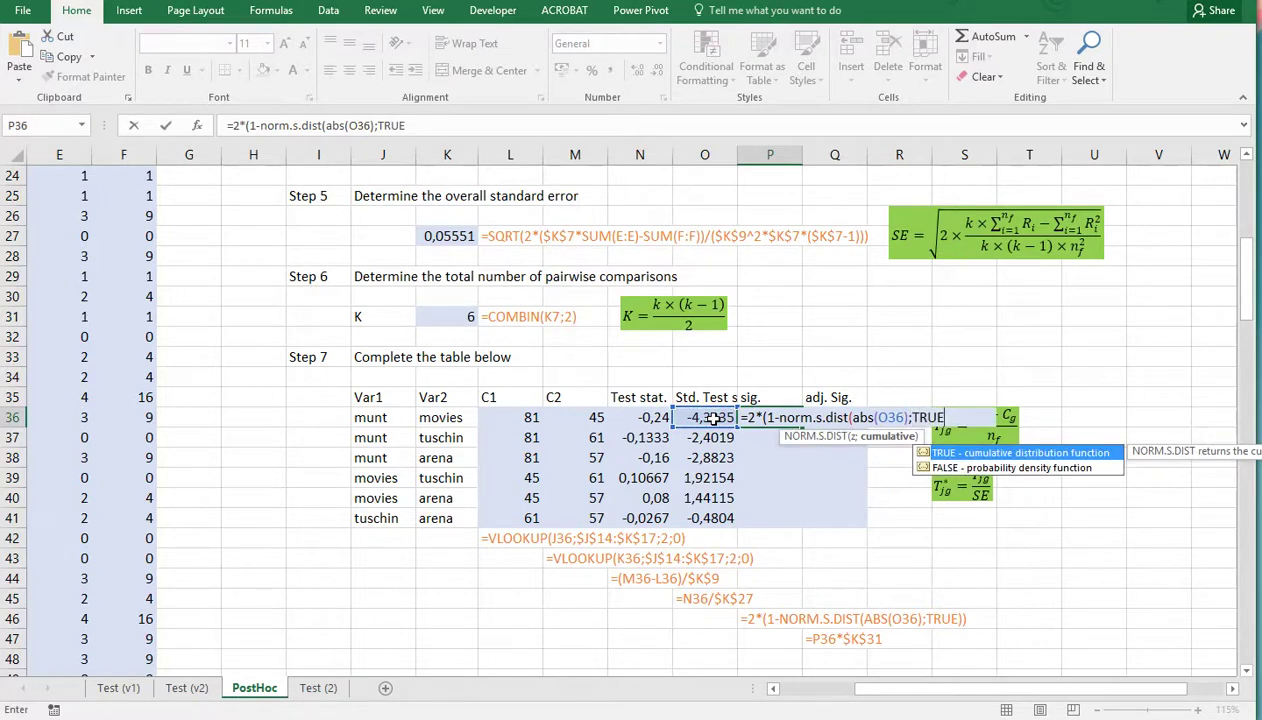
type(")")
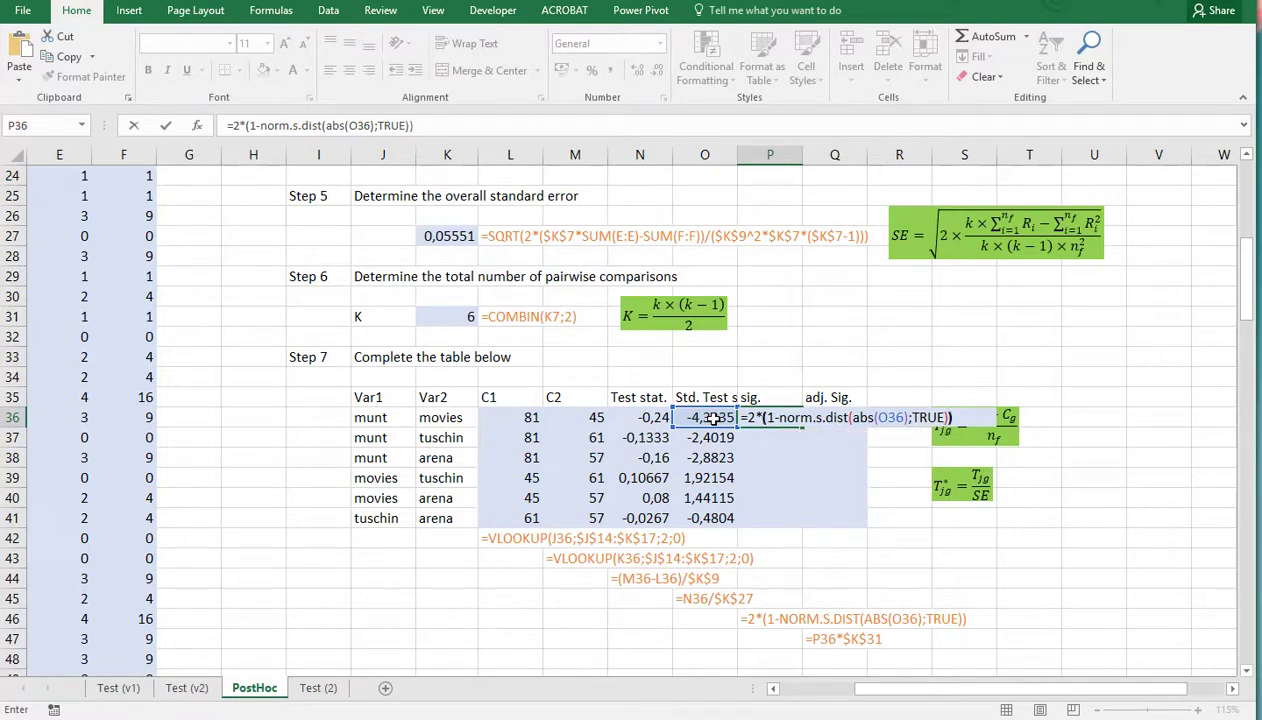
key("ctrl+Return")
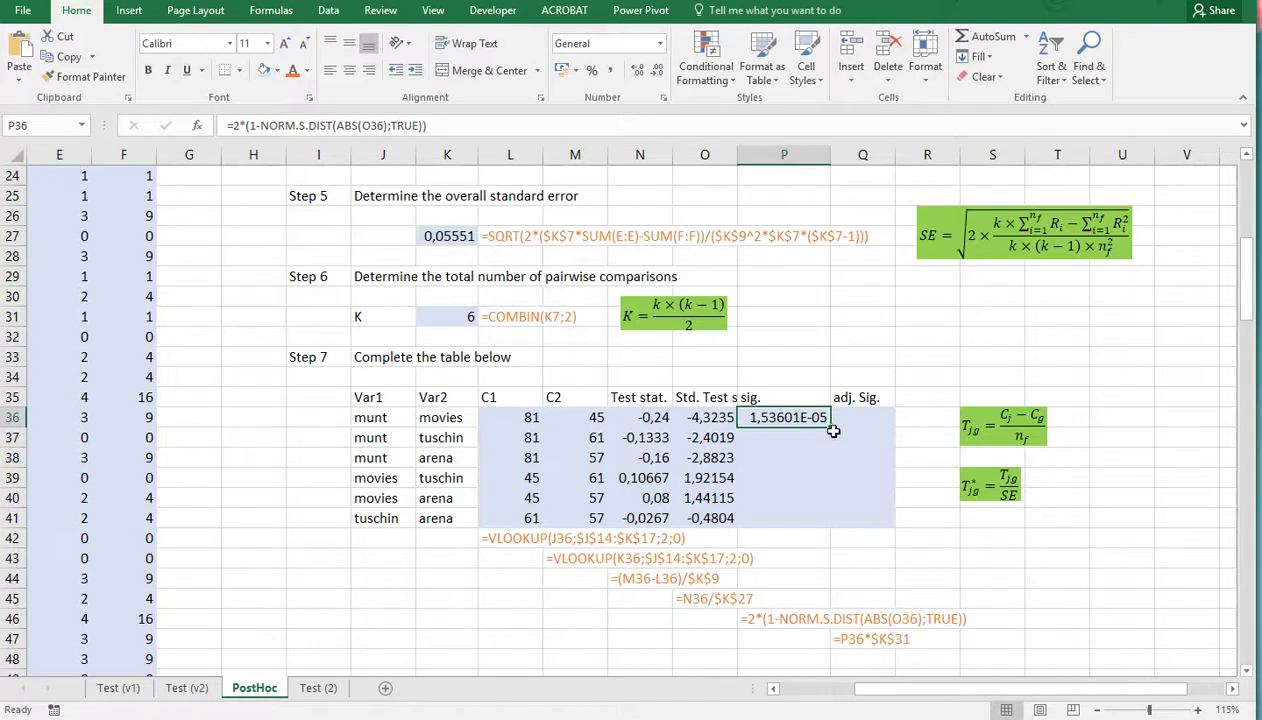
left_click_drag(829, 426, 818, 521)
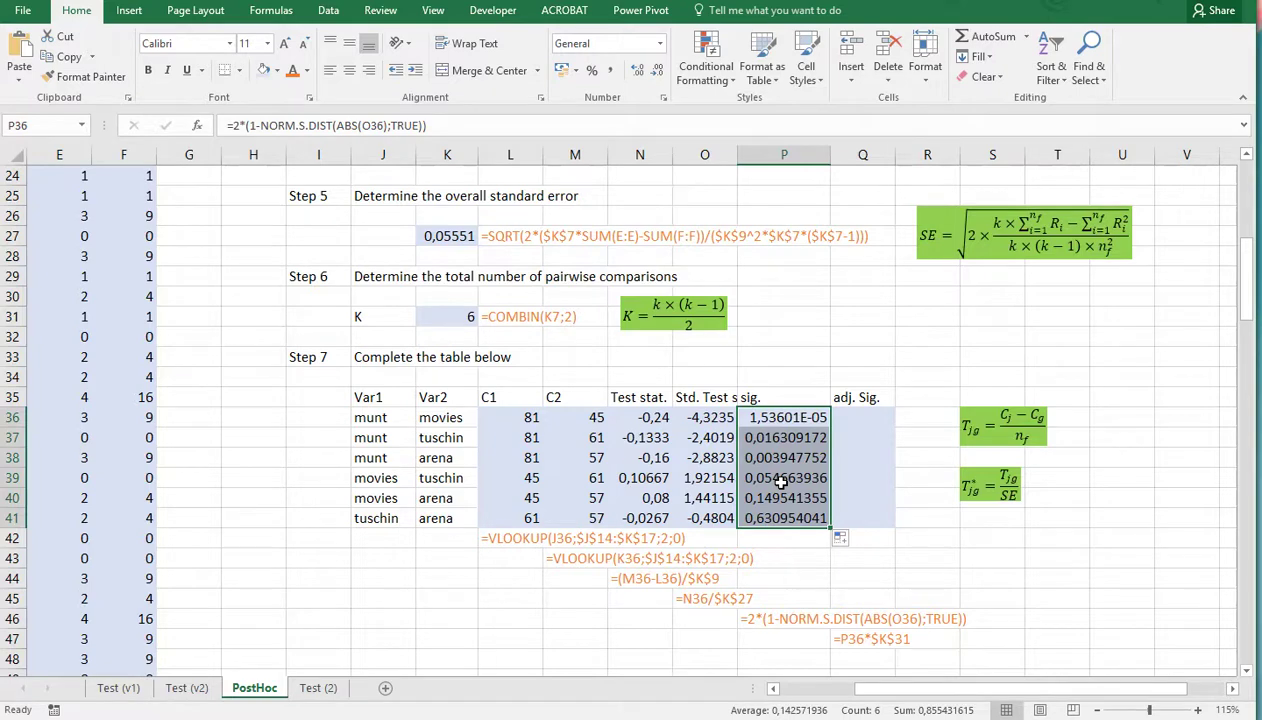
Step: Reformat P36 as Number with more decimals so it reads 0,000015360
left_click(781, 418)
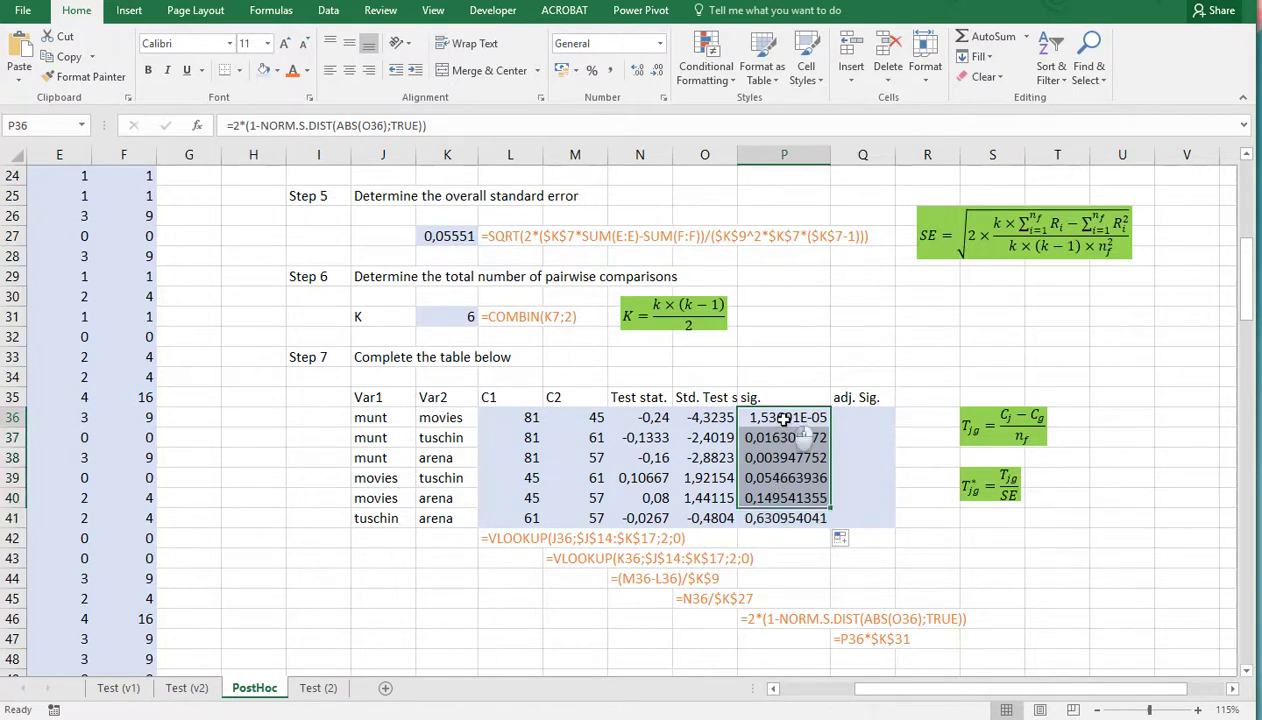
left_click(659, 43)
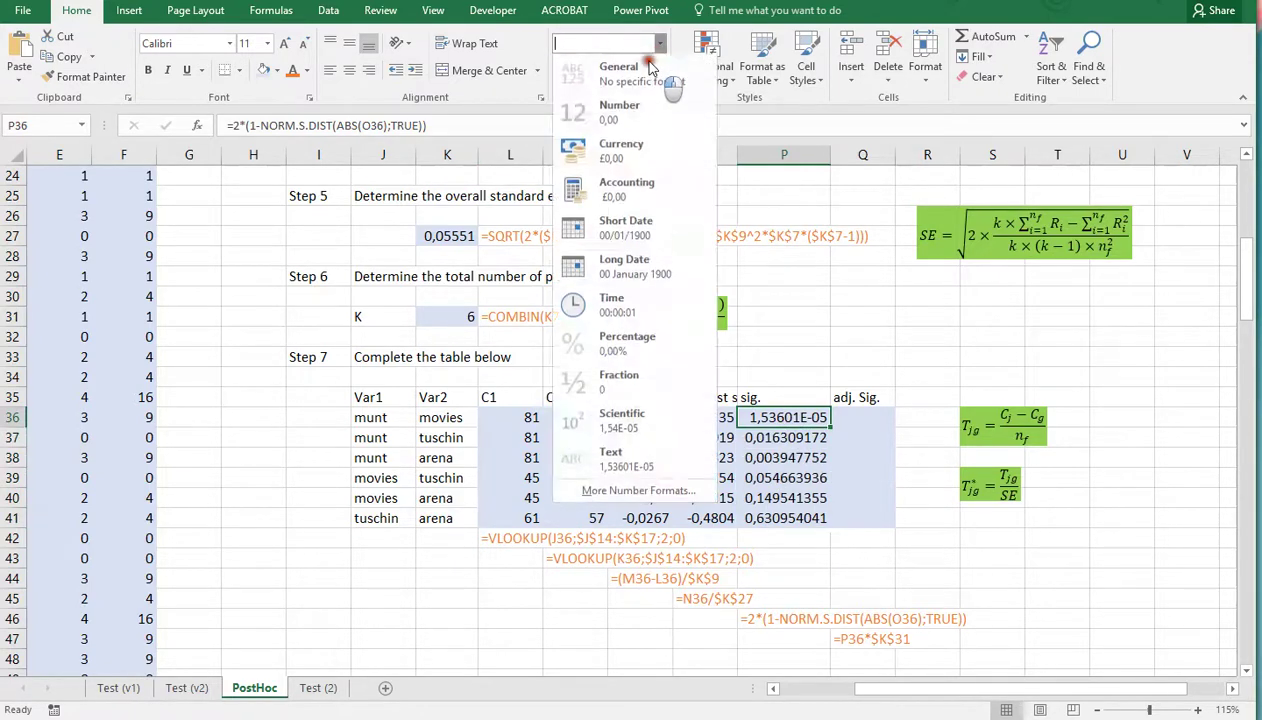
left_click(637, 112)
left_click(636, 72)
left_click(636, 72)
left_click(636, 72)
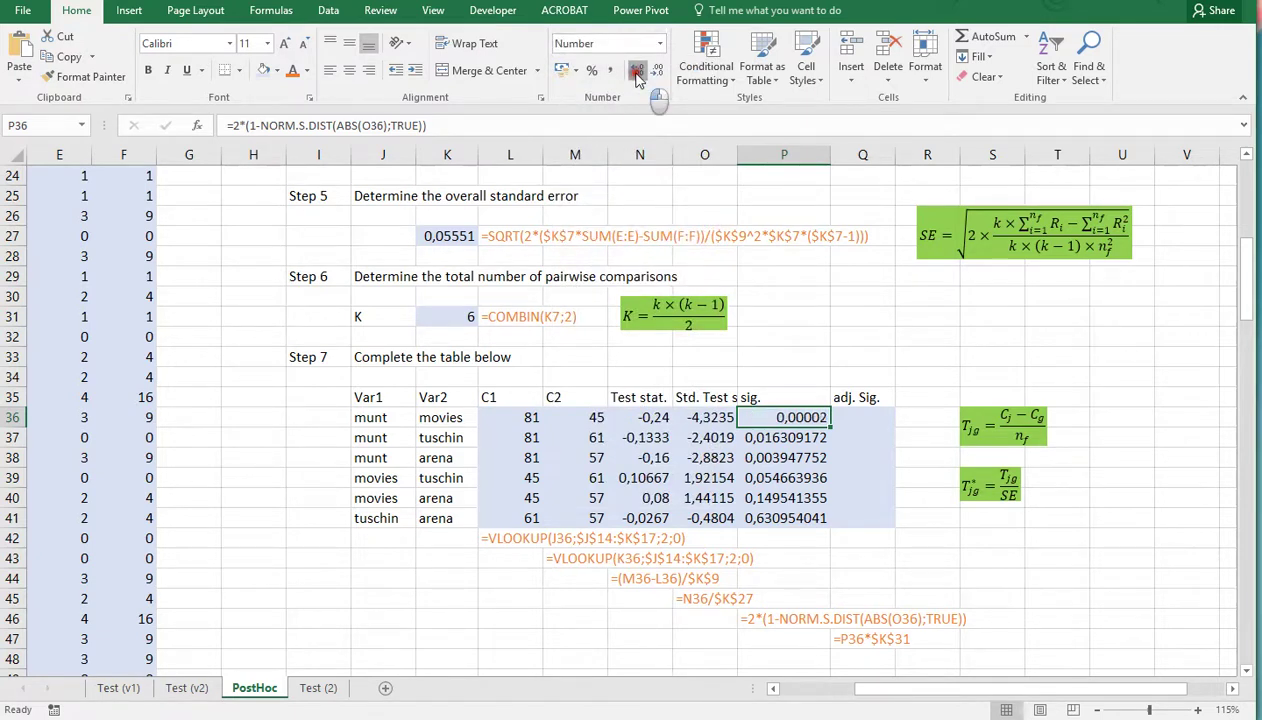
left_click(636, 72)
left_click(636, 72)
left_click(636, 72)
left_click(636, 72)
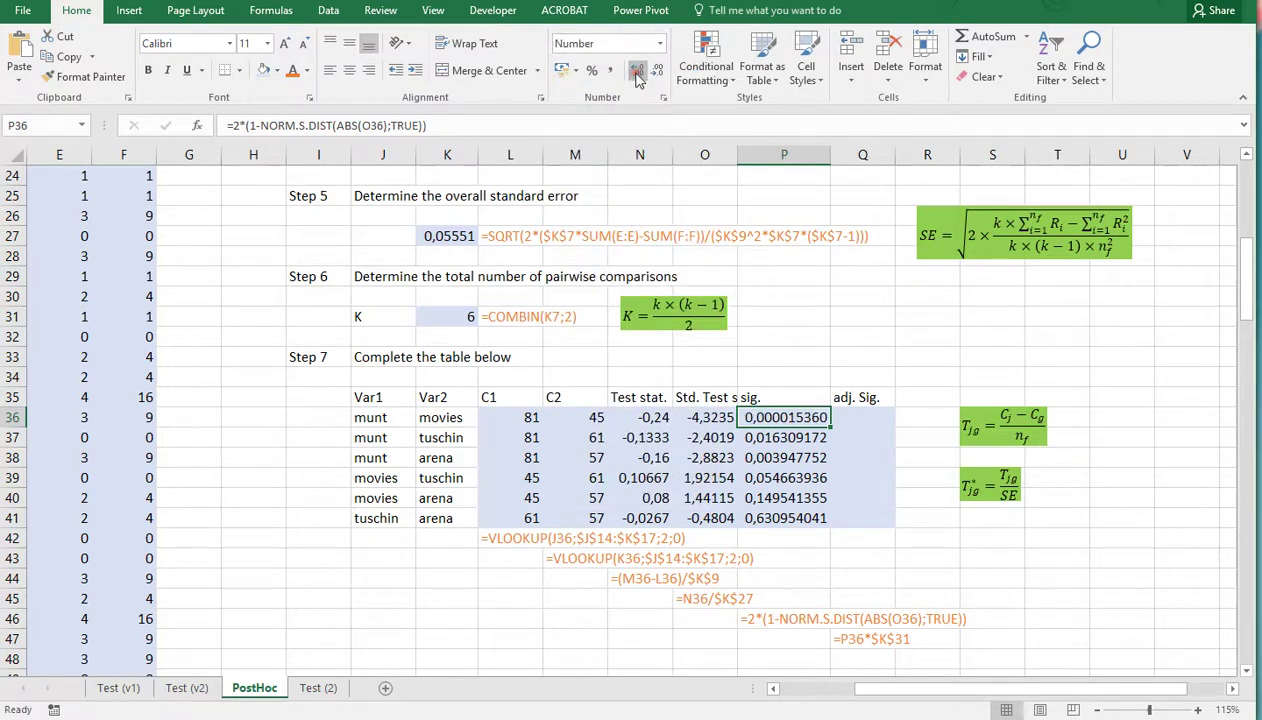
left_click(855, 419)
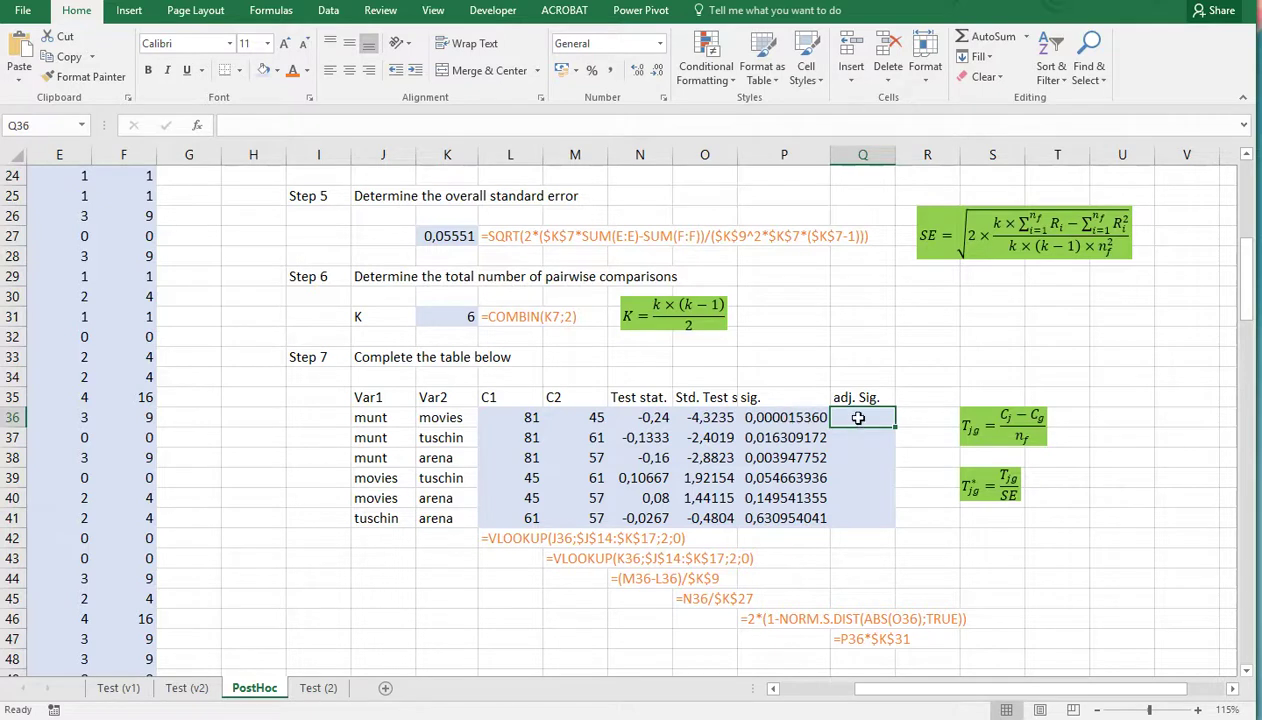
Step: Enter =P36*$K$31 in Q36 and fill it down to Q41
type("=")
left_click(805, 418)
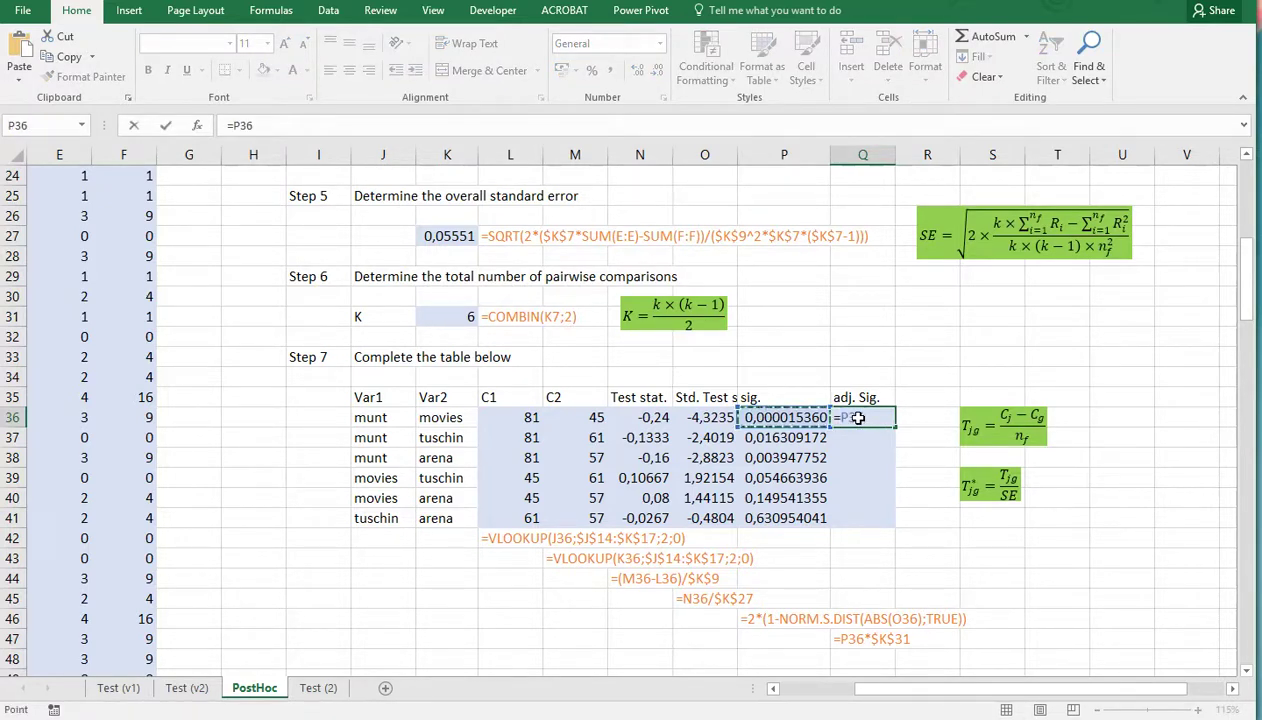
type("*")
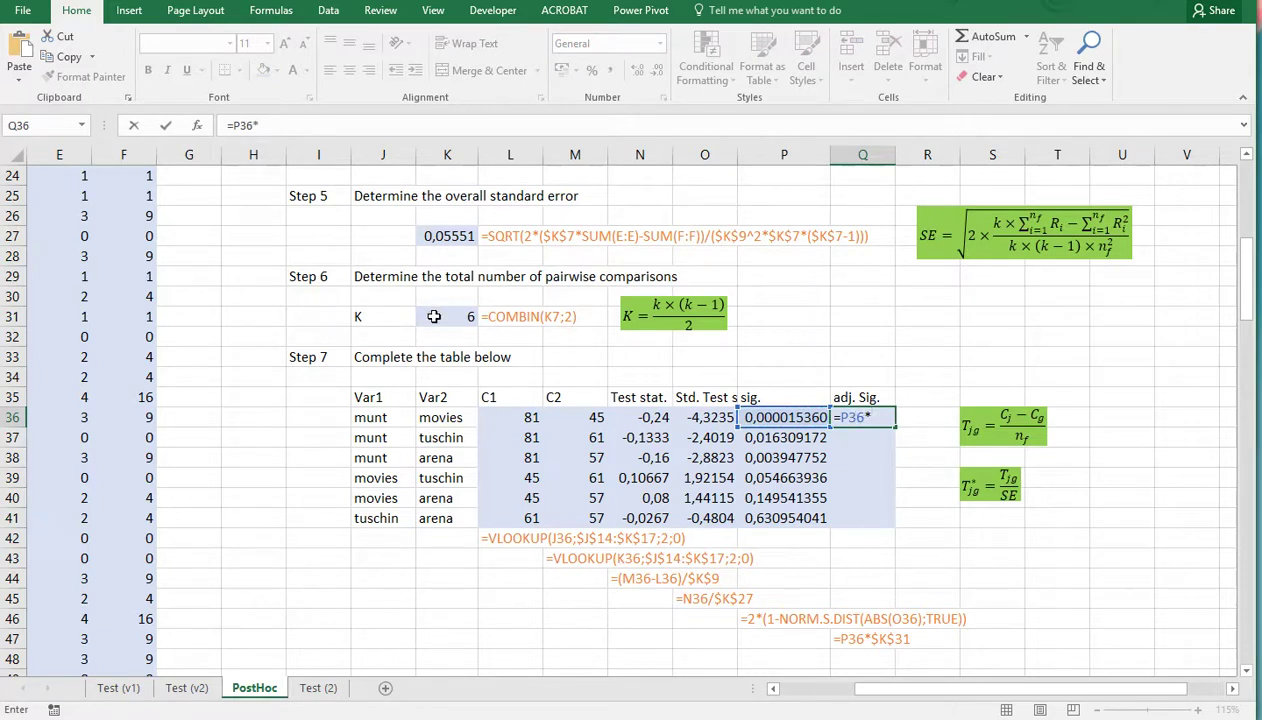
left_click(434, 316)
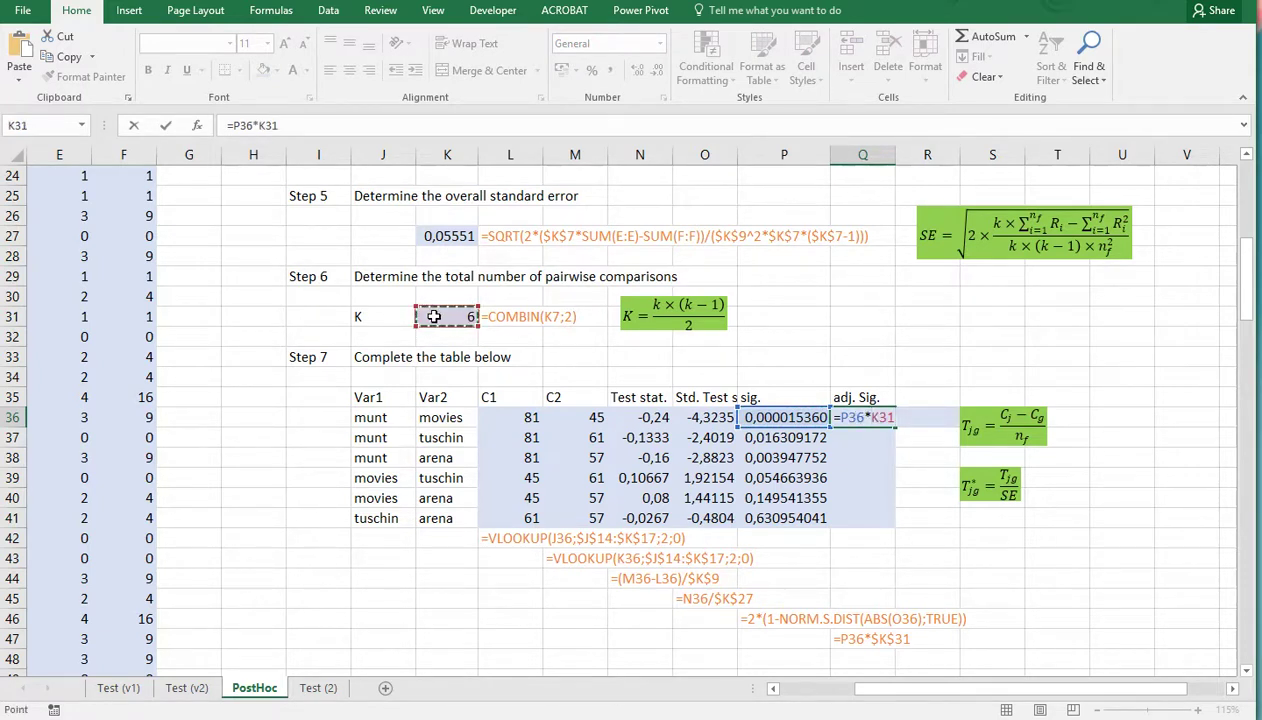
key("F4")
key("ctrl+Return")
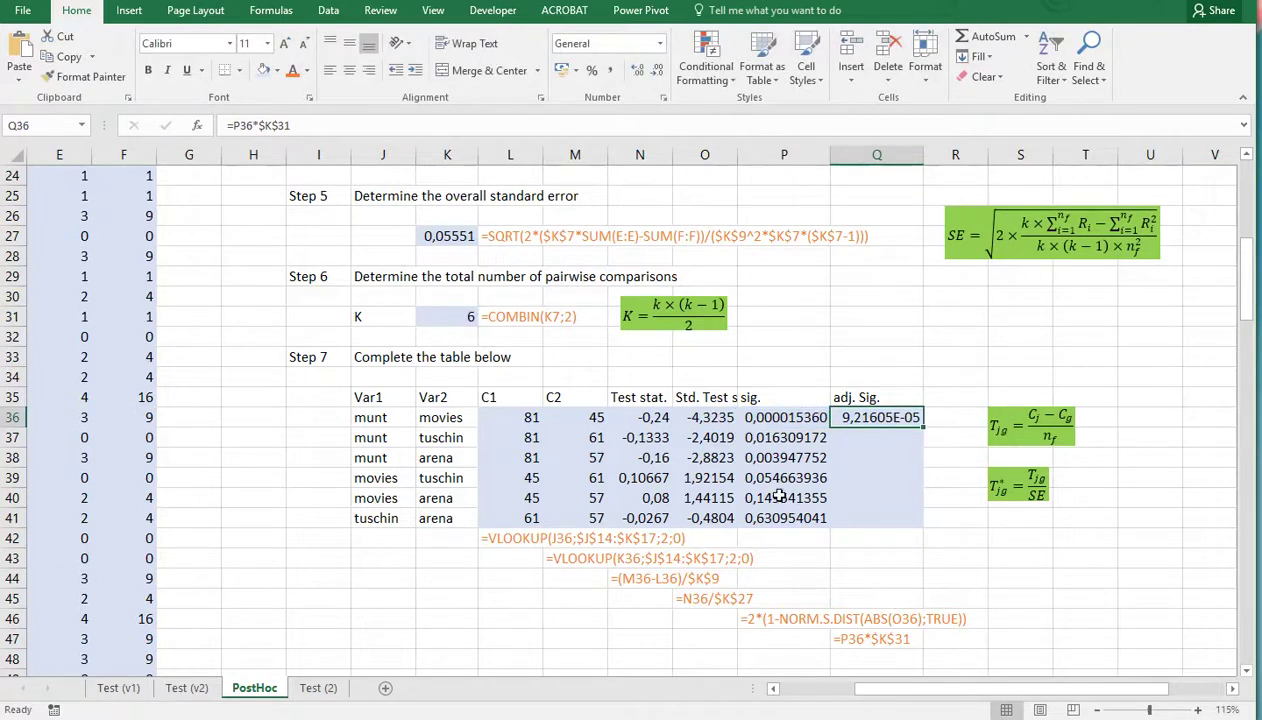
left_click_drag(922, 427, 917, 522)
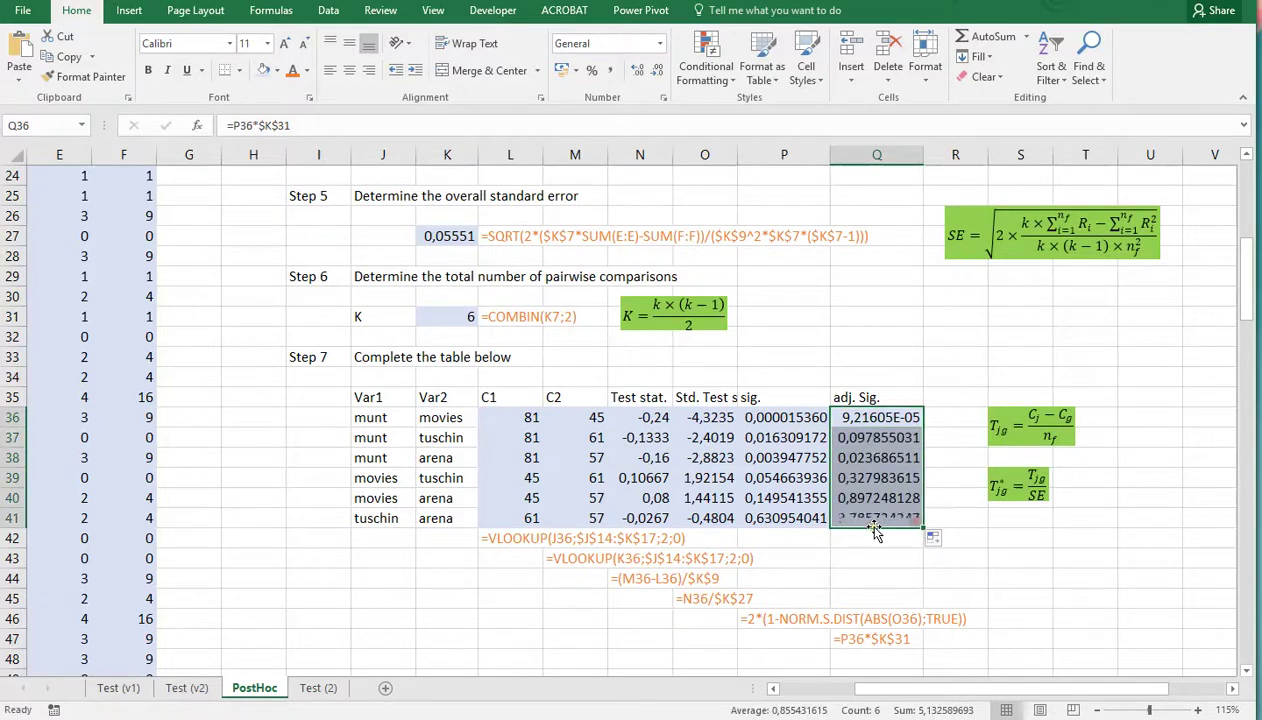
Step: Format the six adjusted values as Number with three decimals and narrow column Q
left_click(878, 437)
left_click(873, 418)
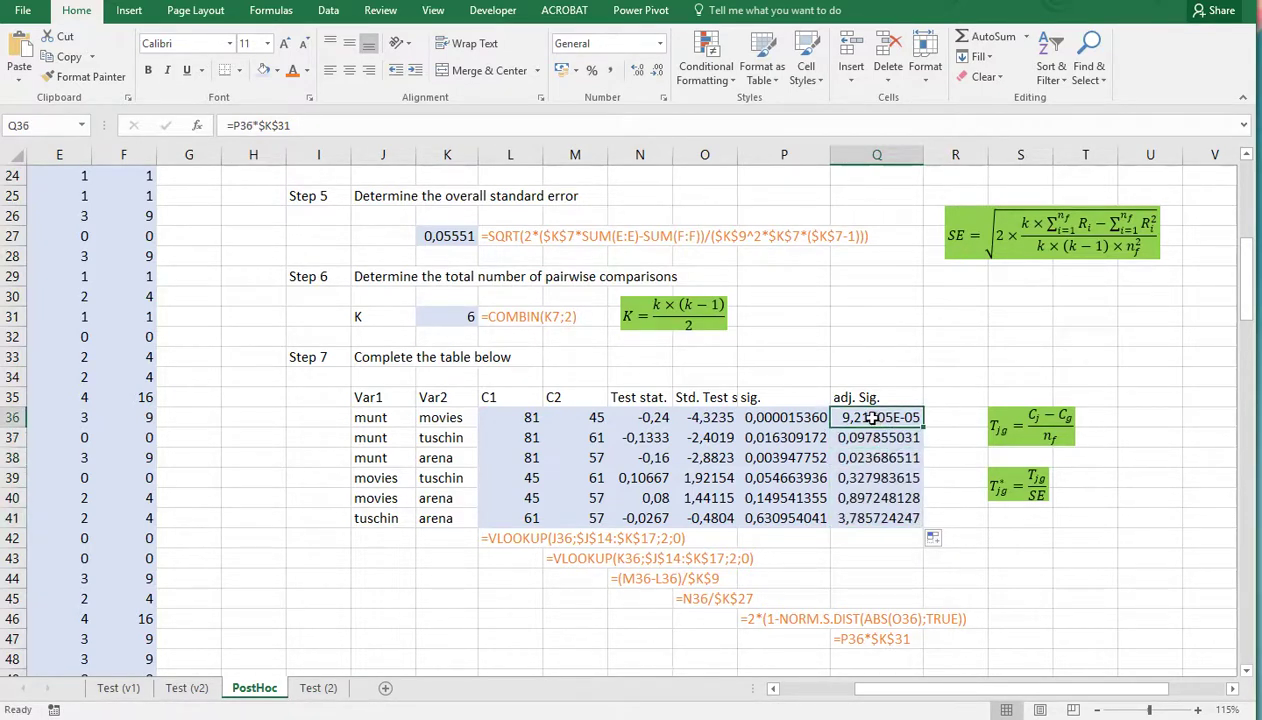
left_click(659, 43)
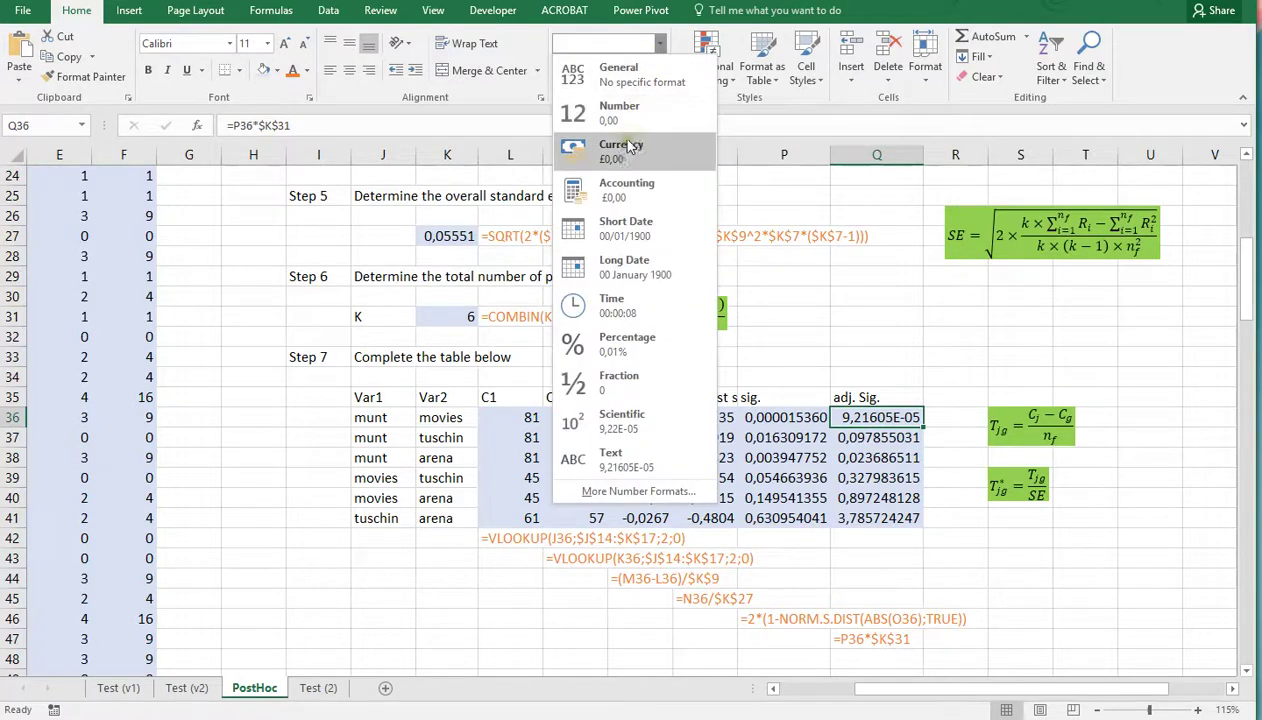
left_click(617, 115)
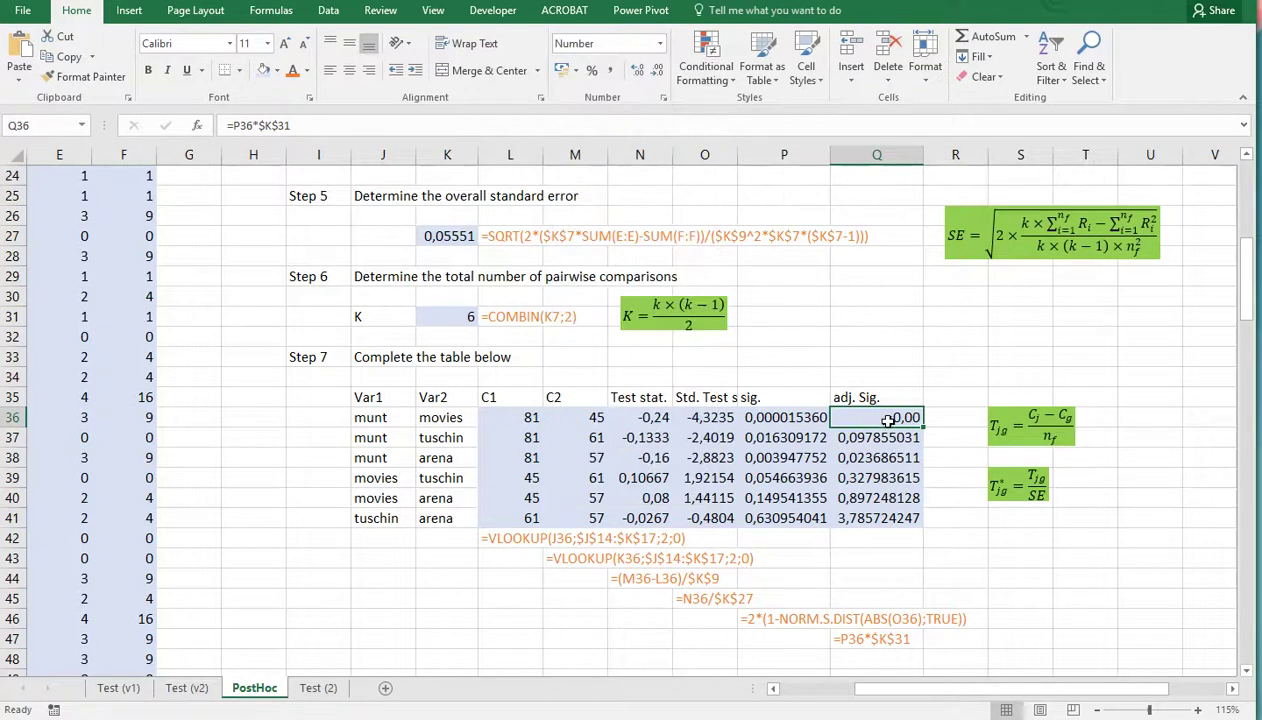
left_click_drag(873, 417, 882, 518)
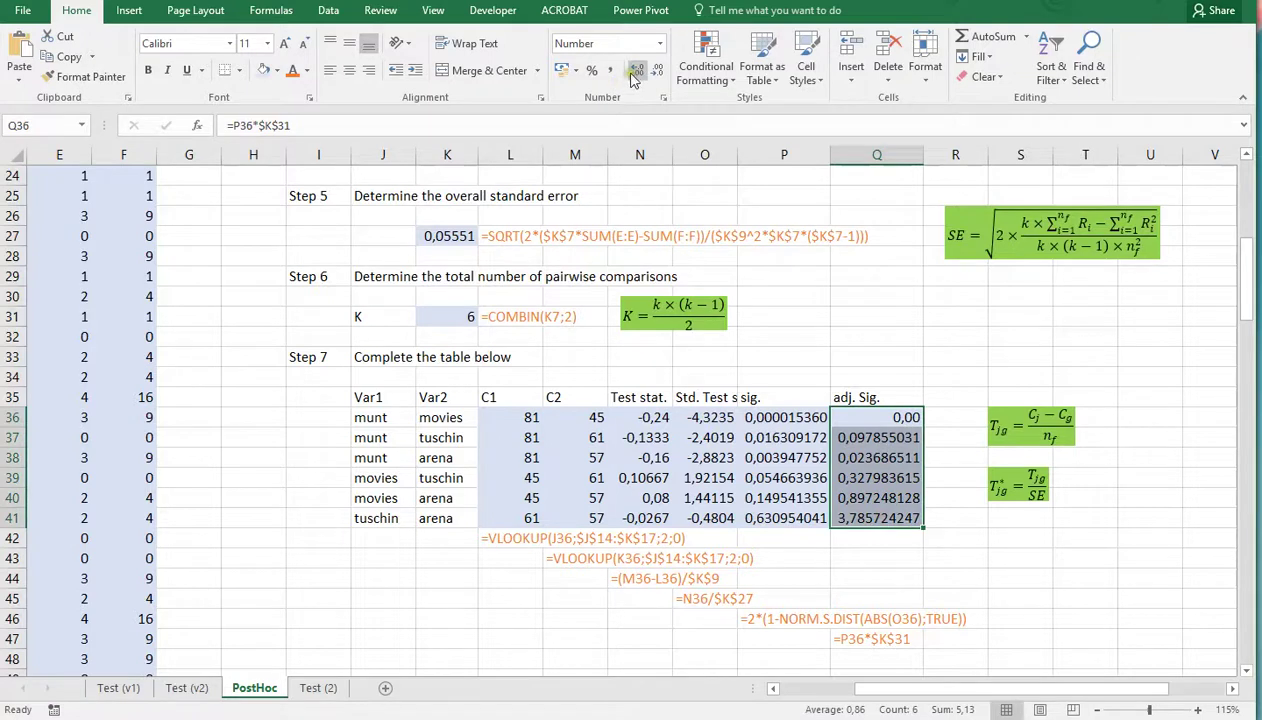
left_click(635, 72)
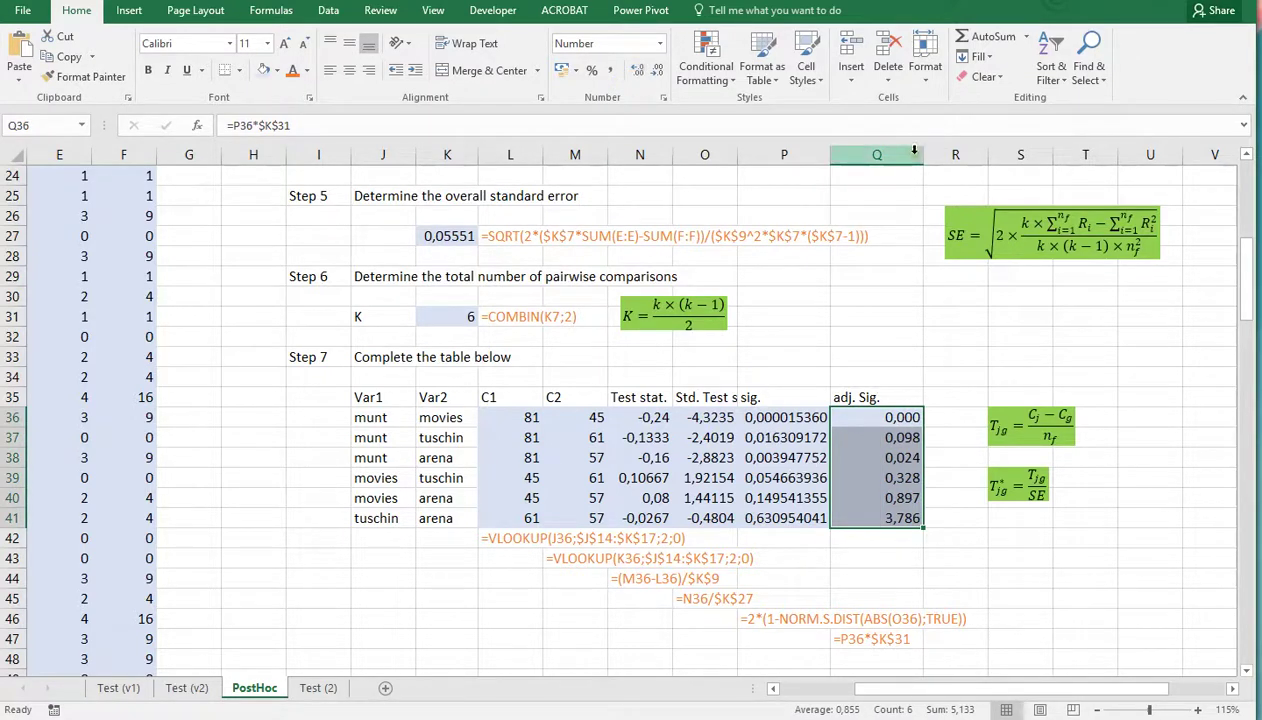
left_click_drag(920, 153, 901, 154)
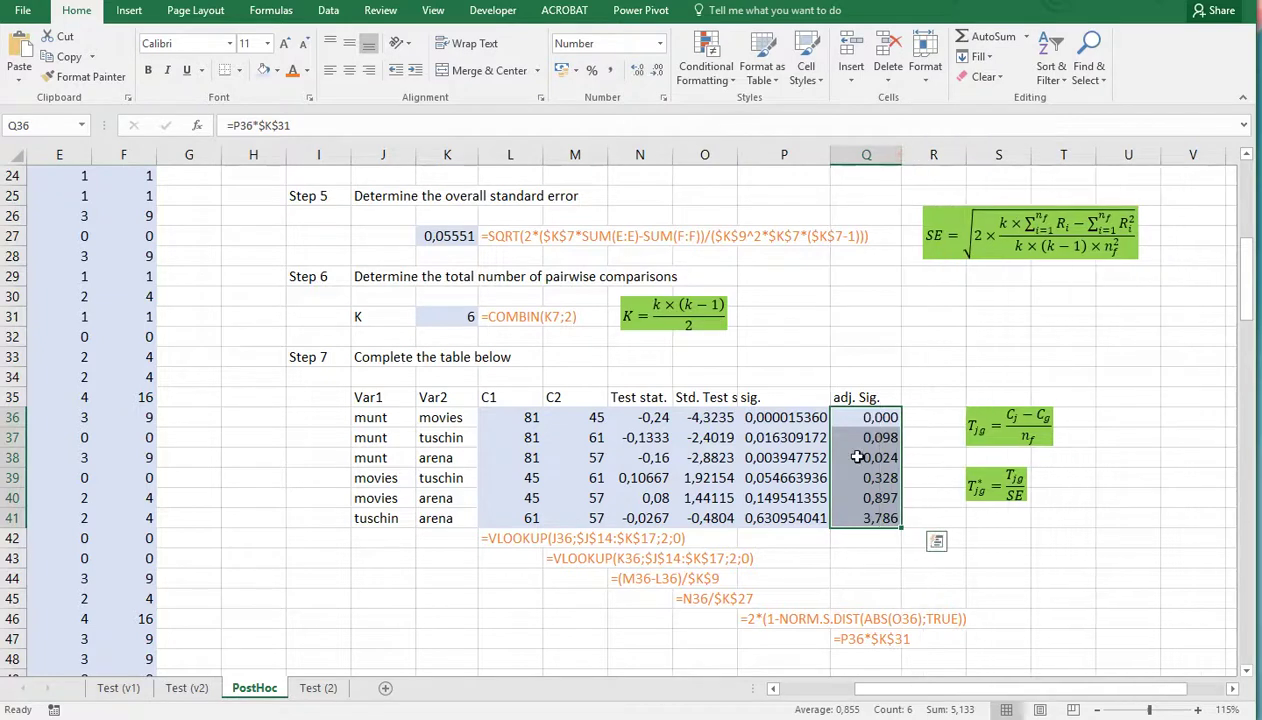
left_click(866, 418)
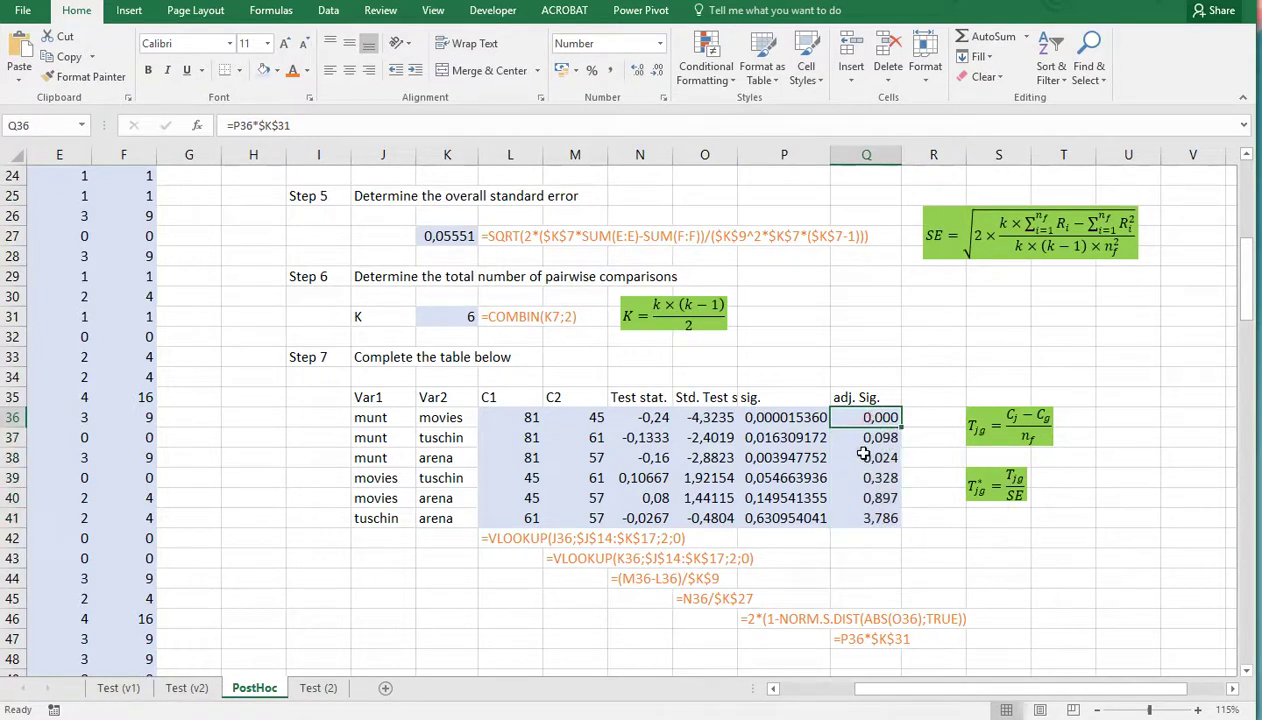
left_click(368, 411)
left_click(436, 412, "ctrl")
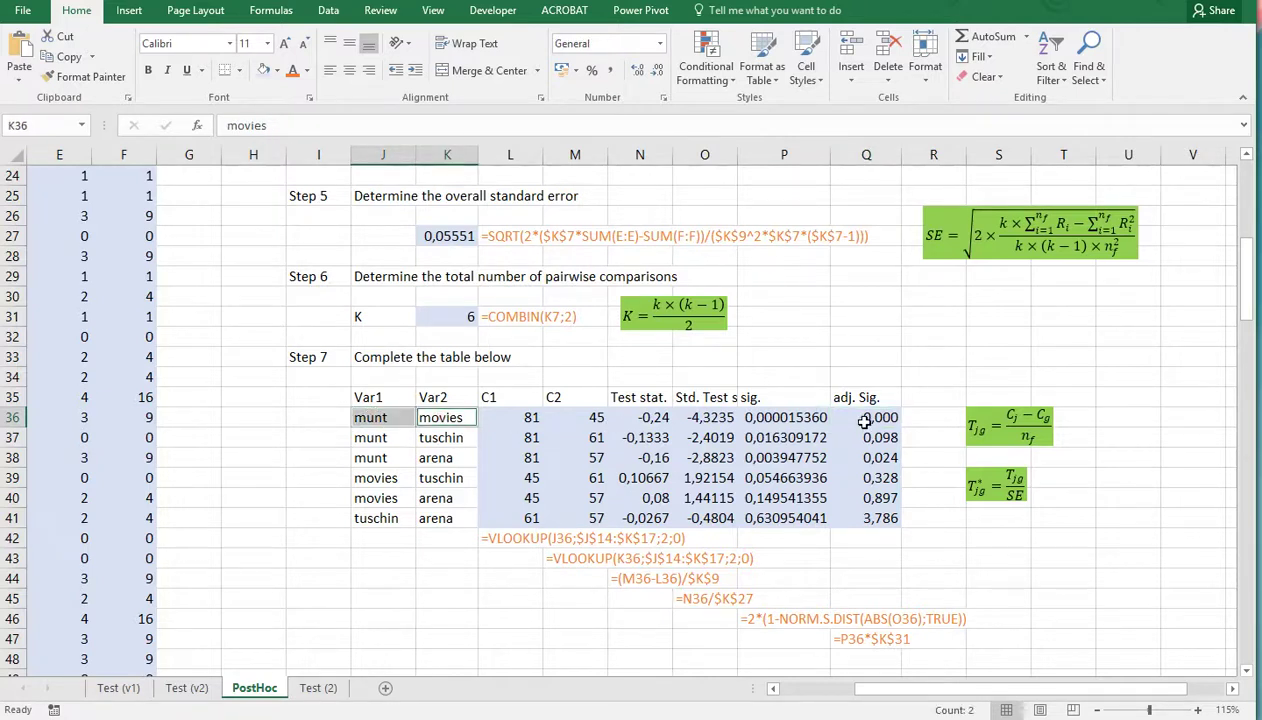
left_click(880, 458)
left_click(378, 458)
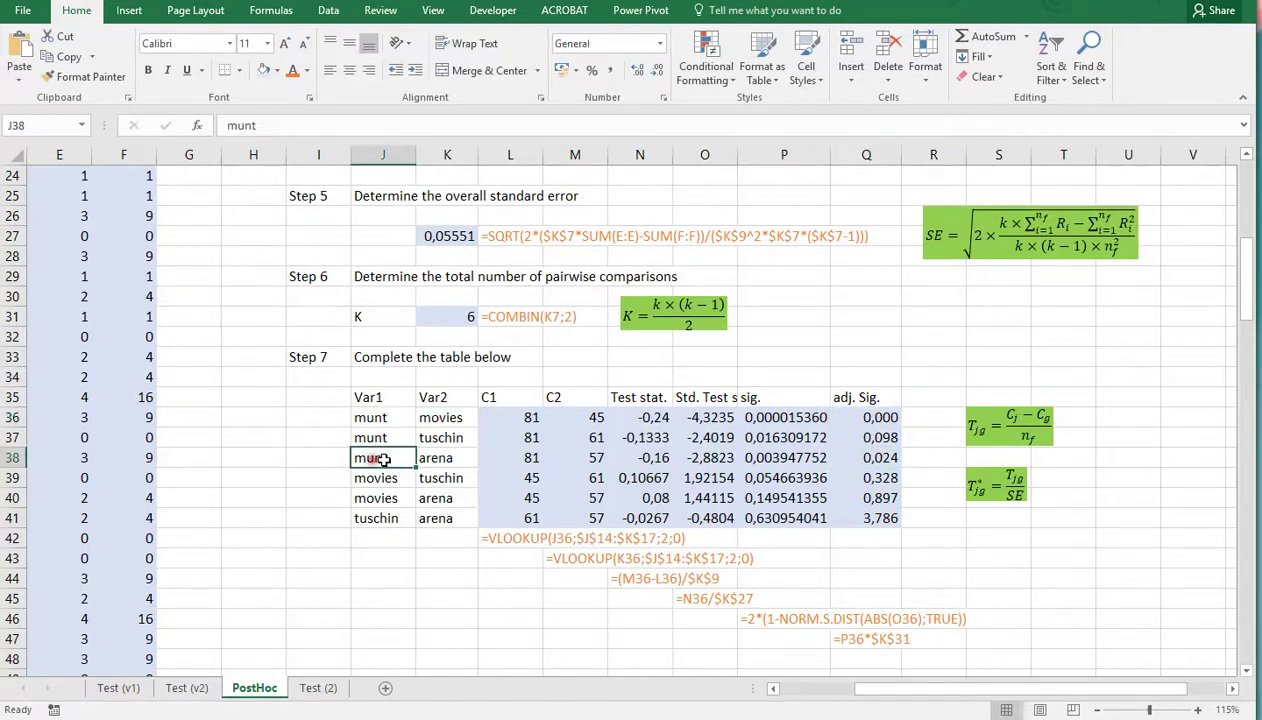
left_click(437, 459, "ctrl")
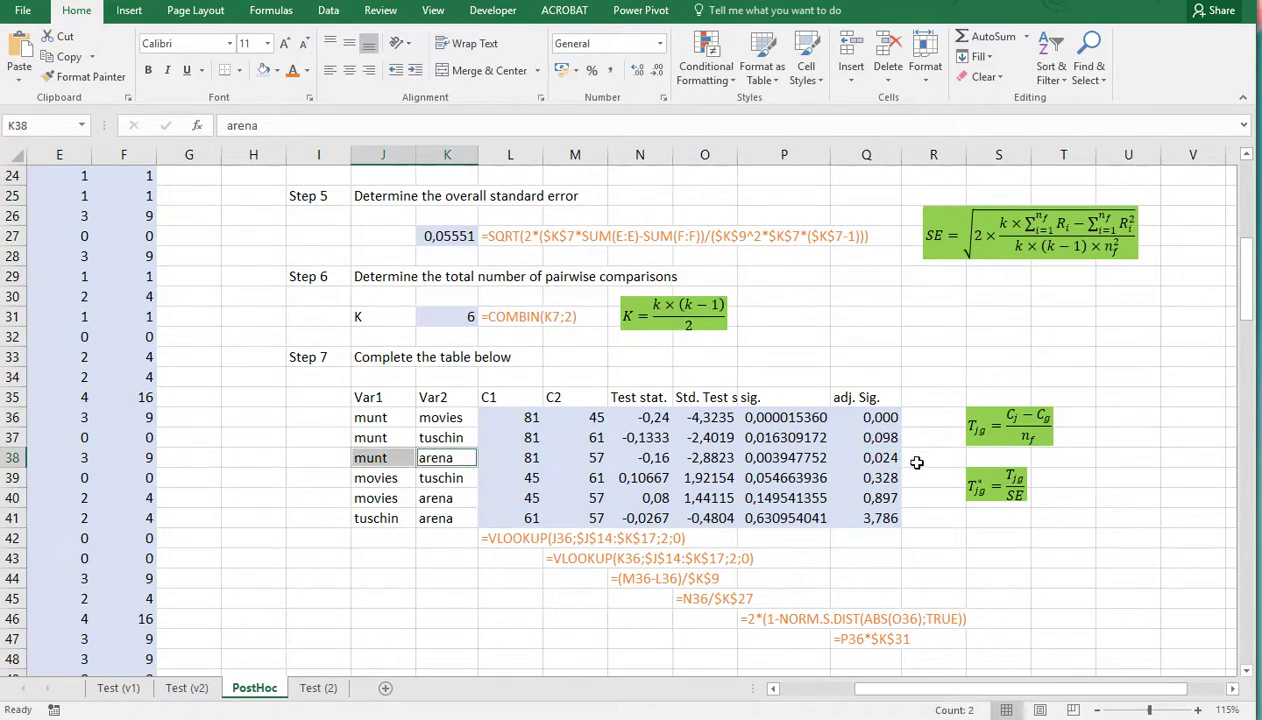
left_click(391, 421)
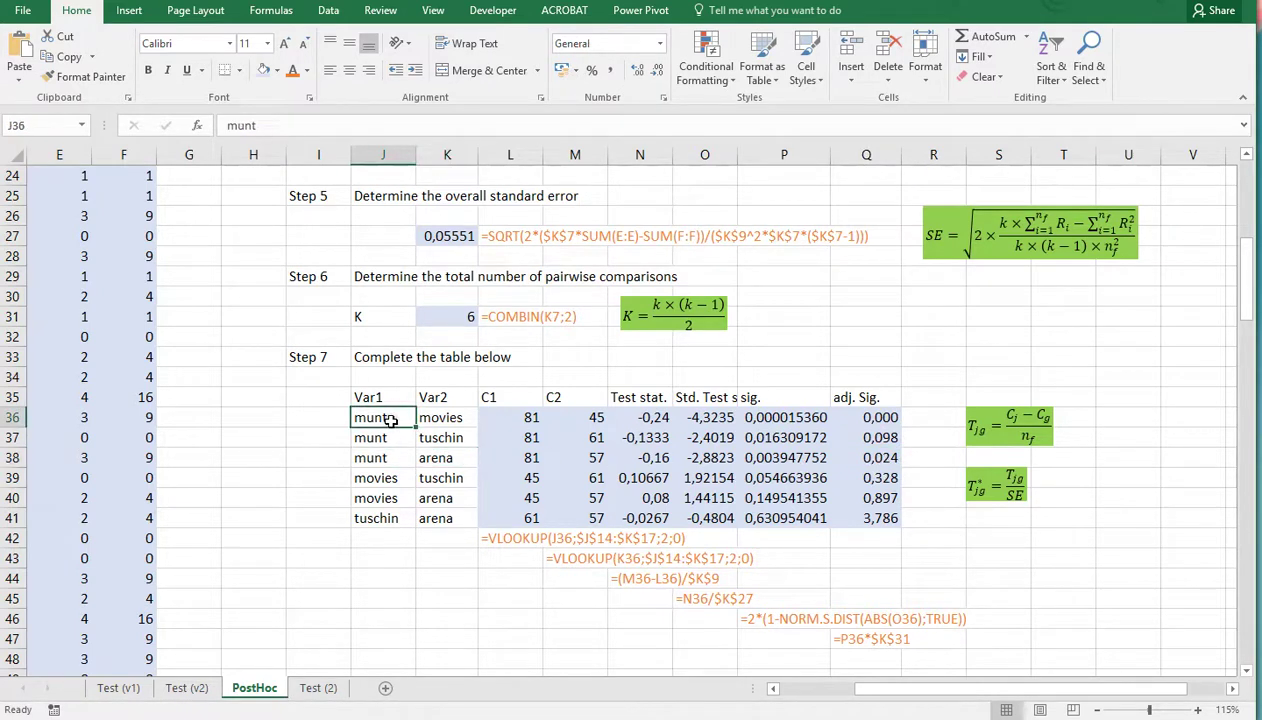
left_click(440, 420)
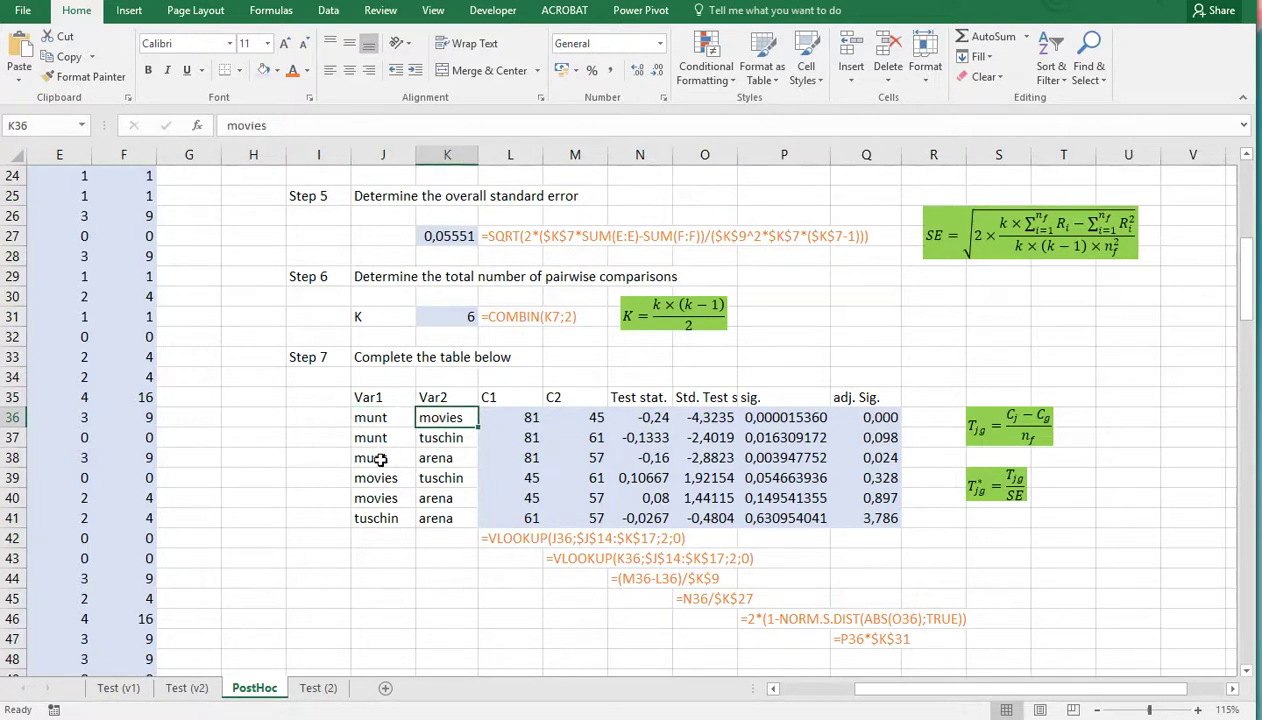
left_click(433, 459)
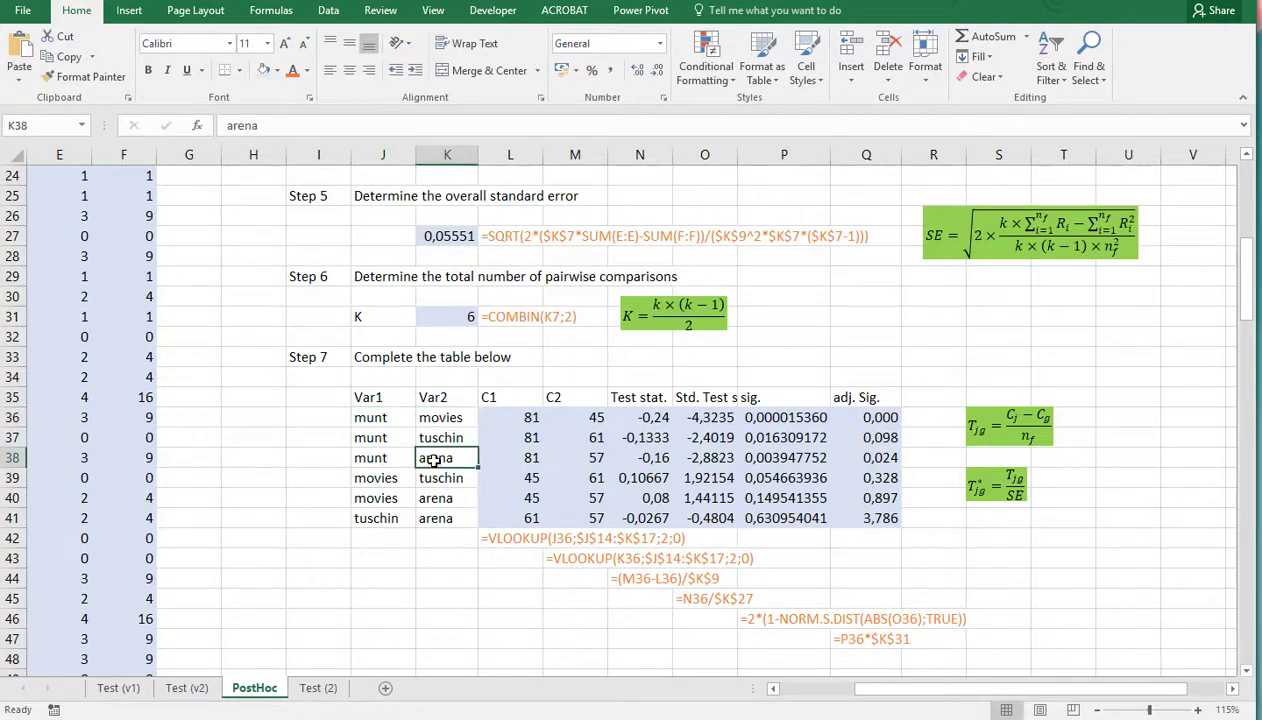
Step: Change the success value in K8 to 0
scroll(434, 460, "up", 7)
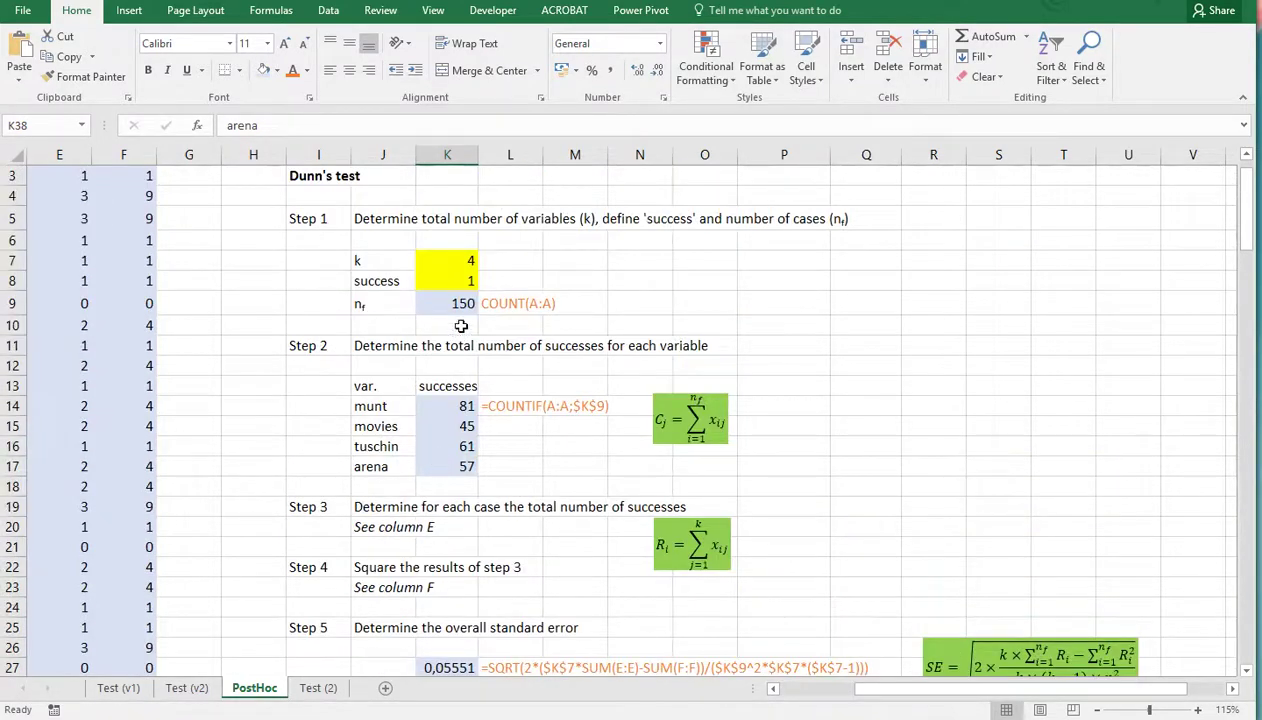
left_click(452, 281)
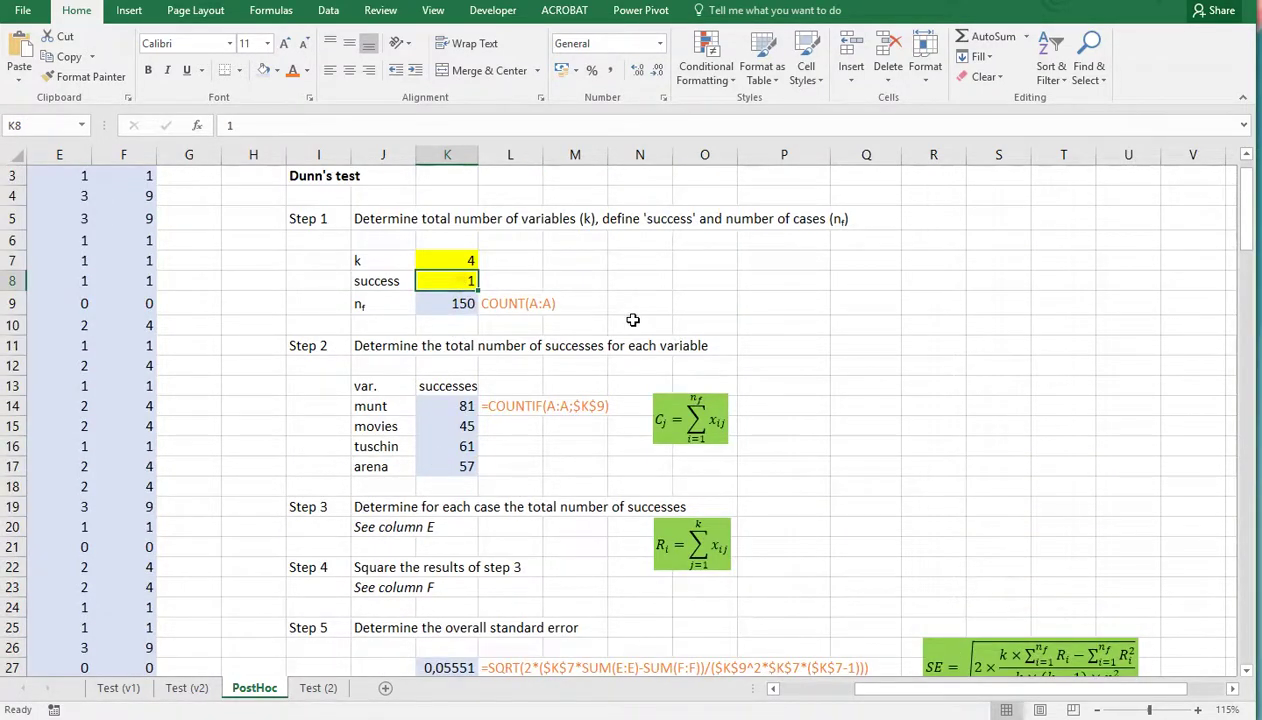
type("0")
key("Return")
Step: Review the recalculated counts and Dunn's test results, then return to the top
scroll(638, 461, "down", 2)
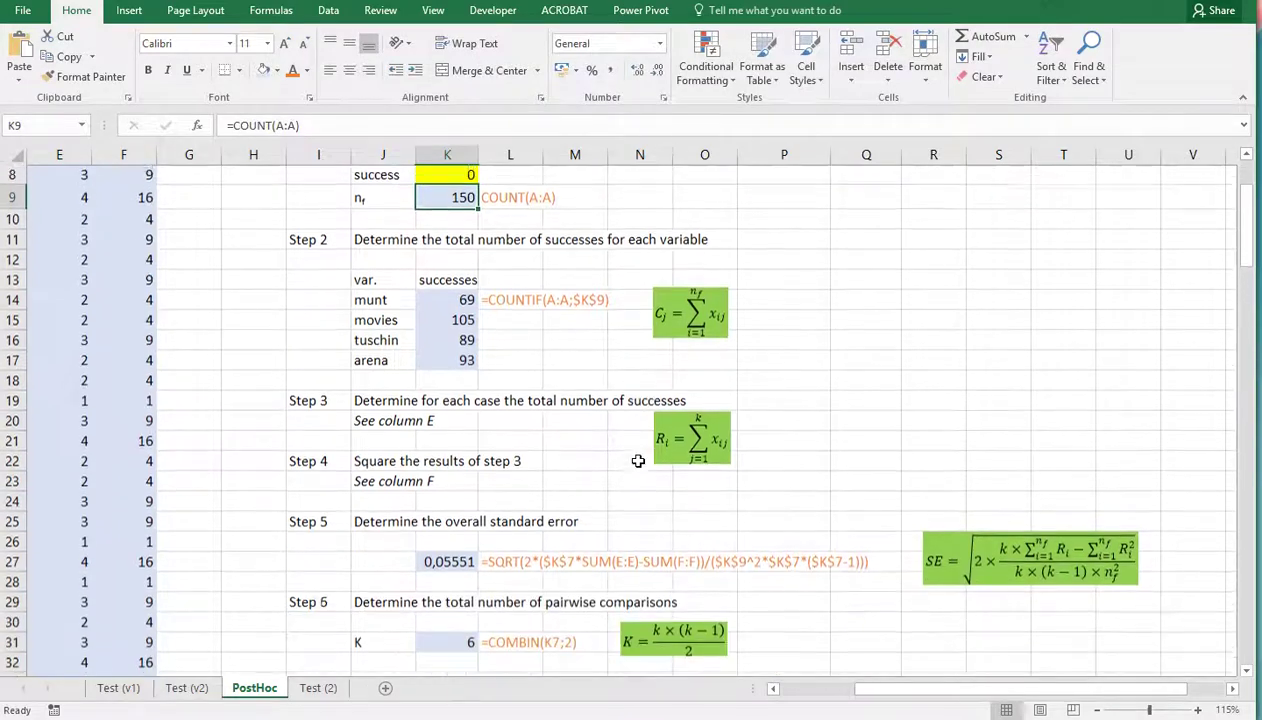
scroll(638, 461, "down", 4)
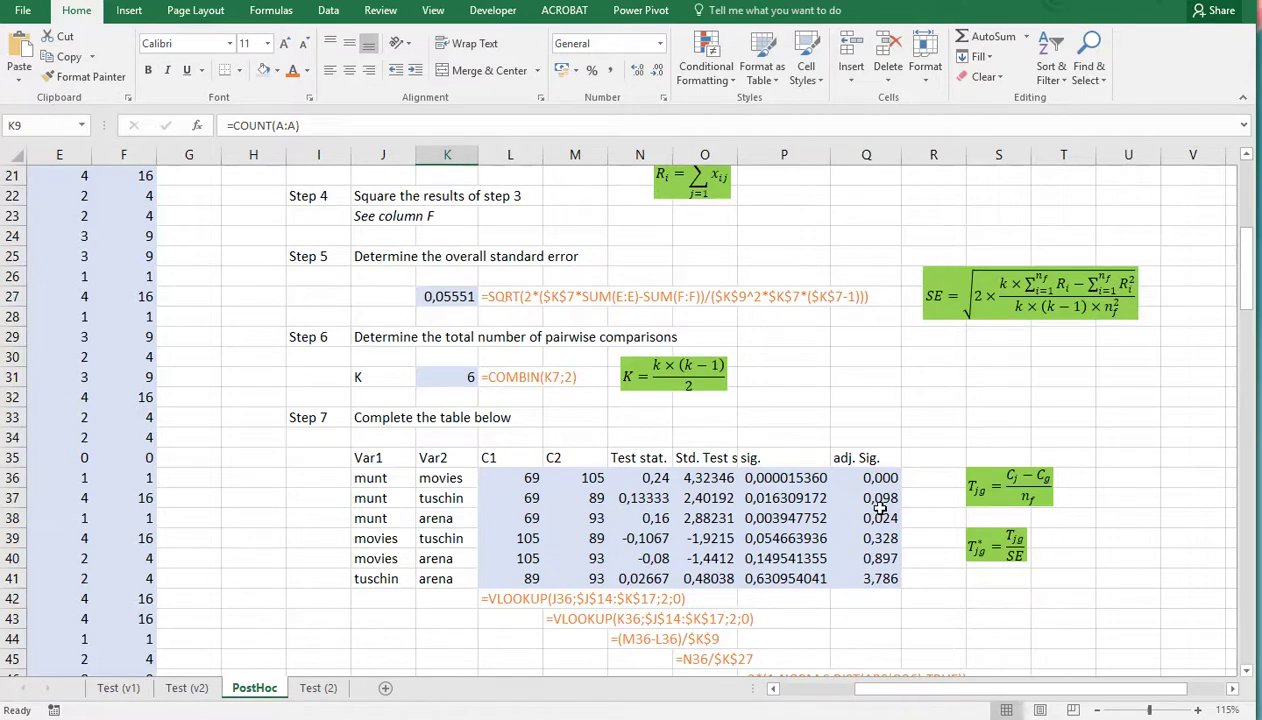
scroll(857, 495, "up", 6)
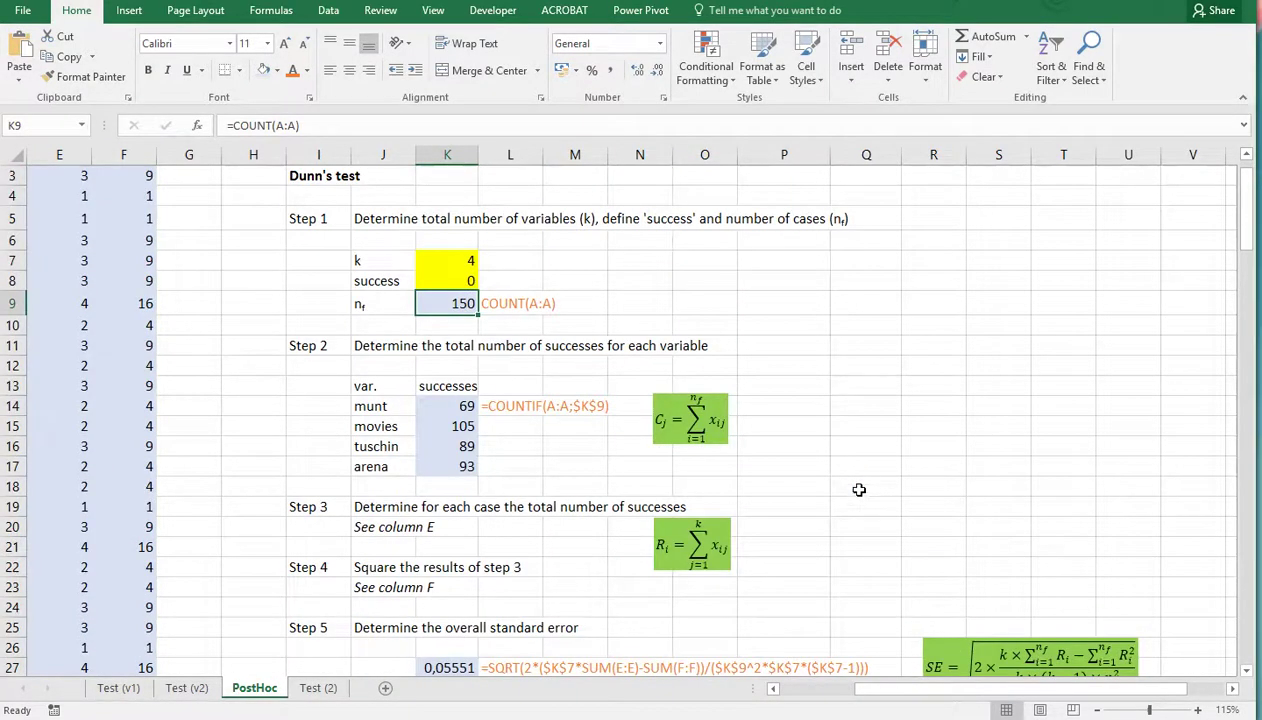
left_click_drag(899, 689, 808, 693)
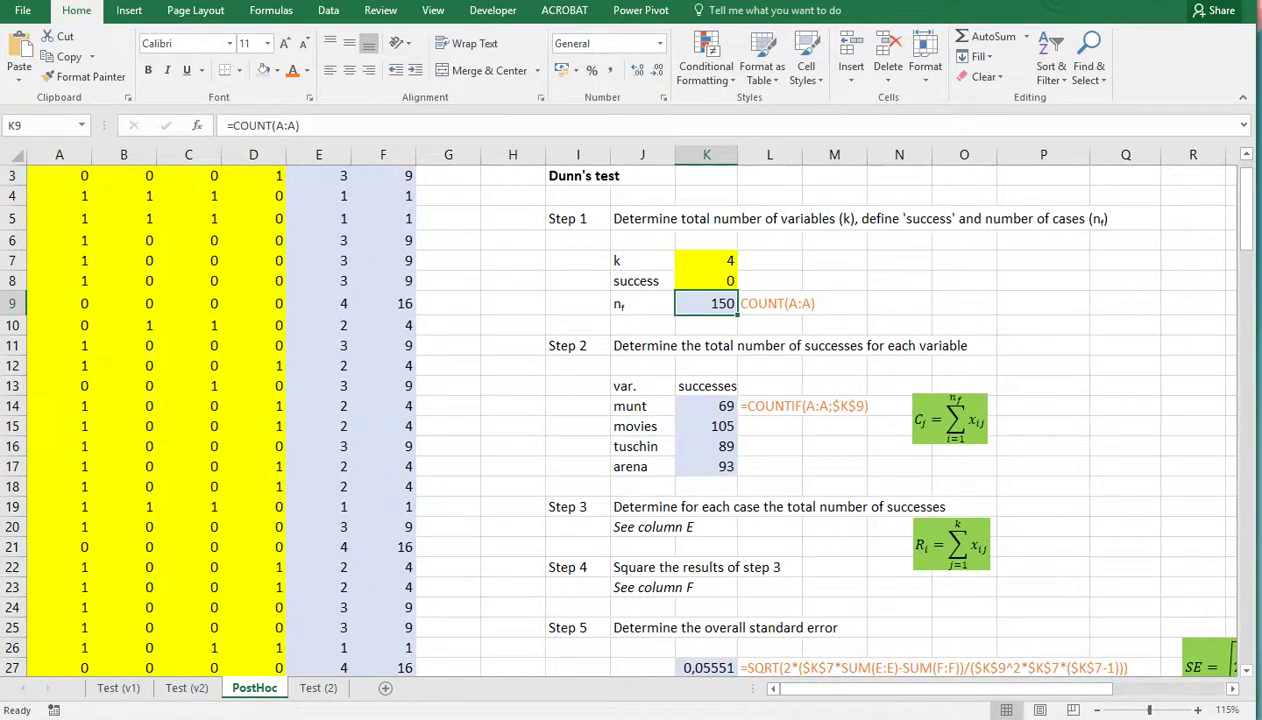
left_click(966, 249)
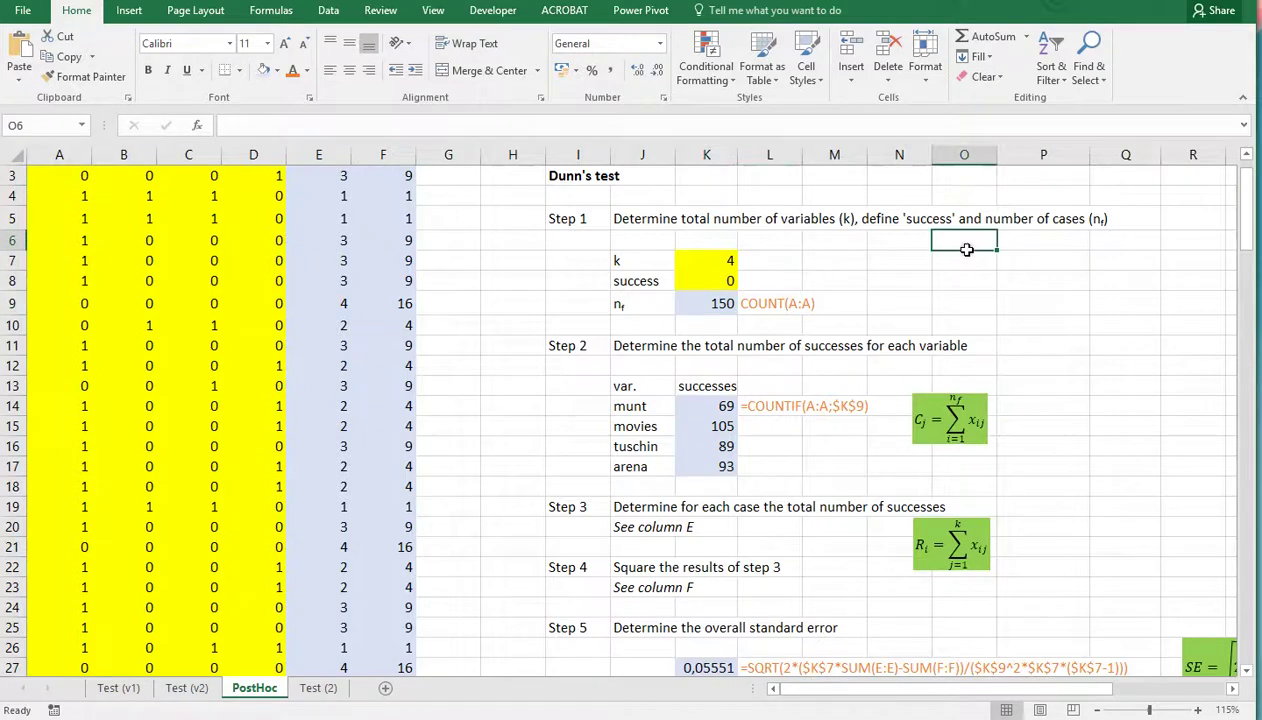
scroll(966, 249, "up", 1)
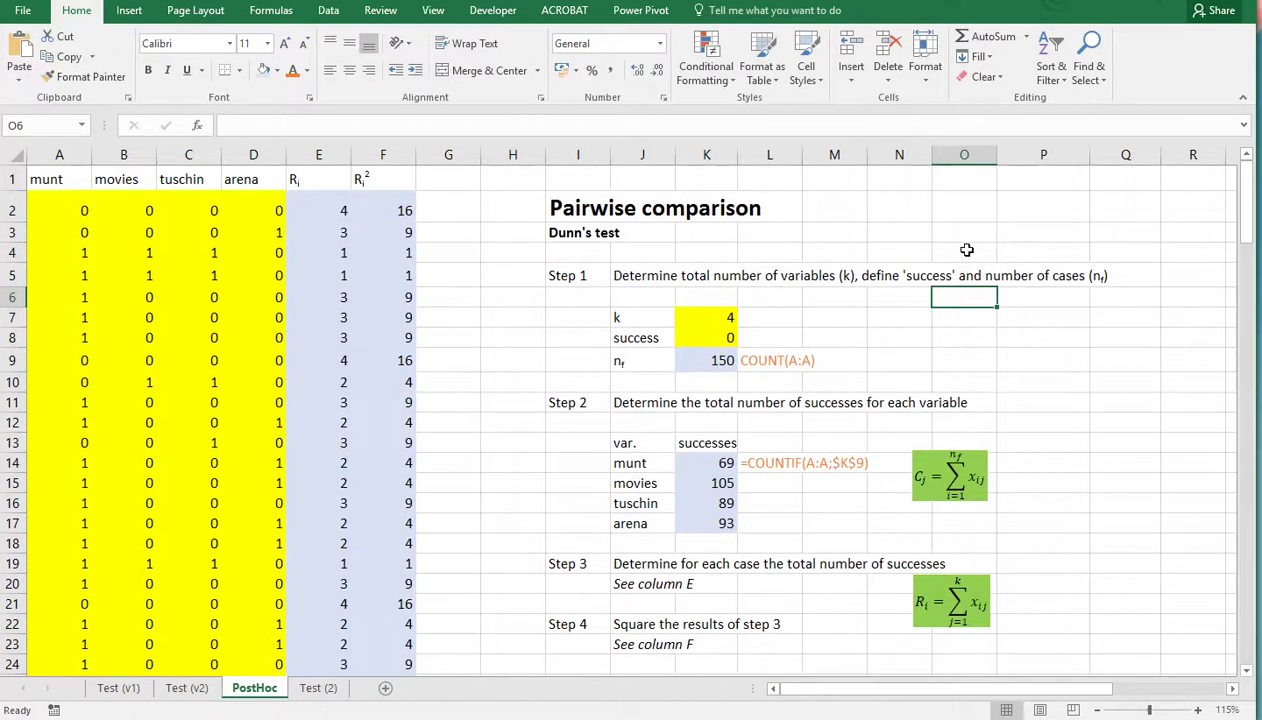